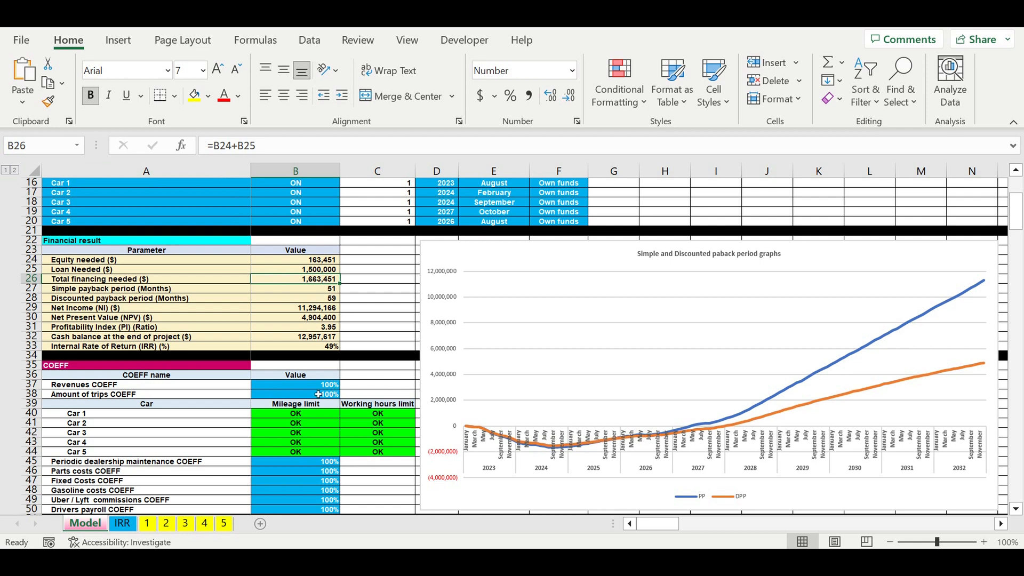
- Examine the COEFF percentages and the Financial result table on the Model sheet, including the simple payback period
{"action": "left_click_drag", "start_coordinate": [320, 385], "coordinate": [321, 395]}
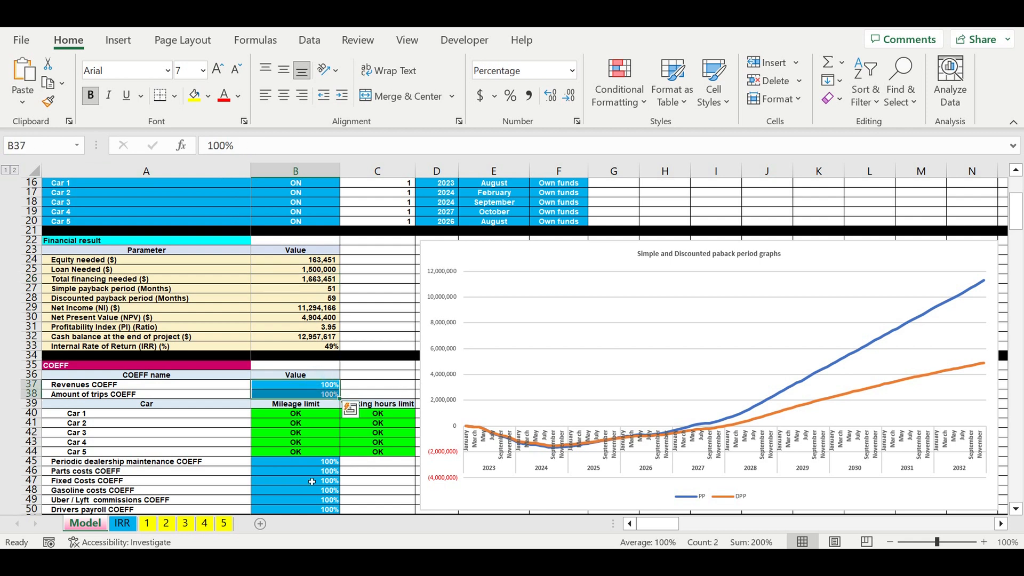
{"action": "left_click_drag", "start_coordinate": [304, 463], "coordinate": [307, 508]}
{"action": "left_click_drag", "start_coordinate": [311, 387], "coordinate": [312, 395]}
{"action": "left_click_drag", "start_coordinate": [236, 261], "coordinate": [321, 335]}
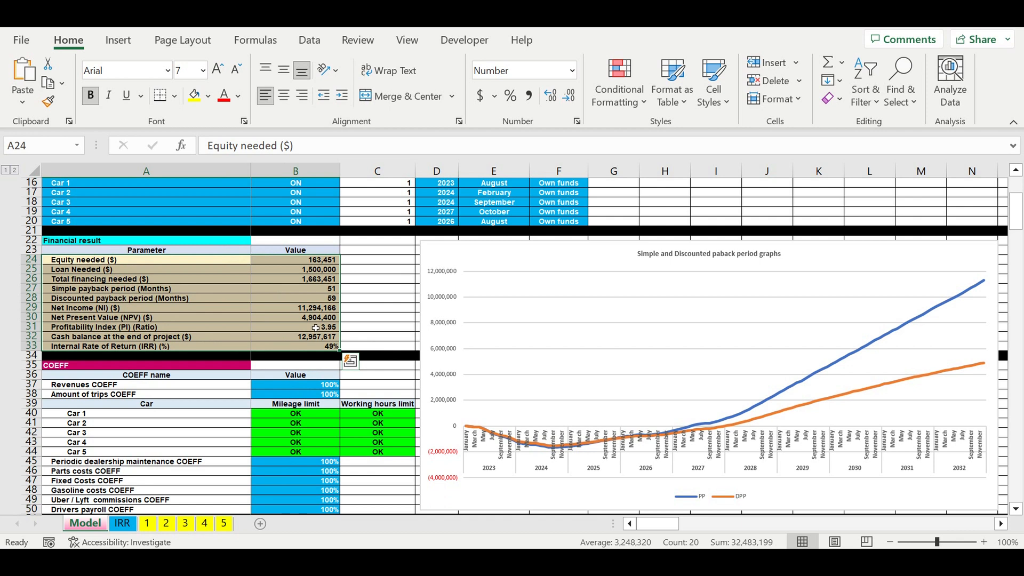
{"action": "left_click", "coordinate": [284, 289]}
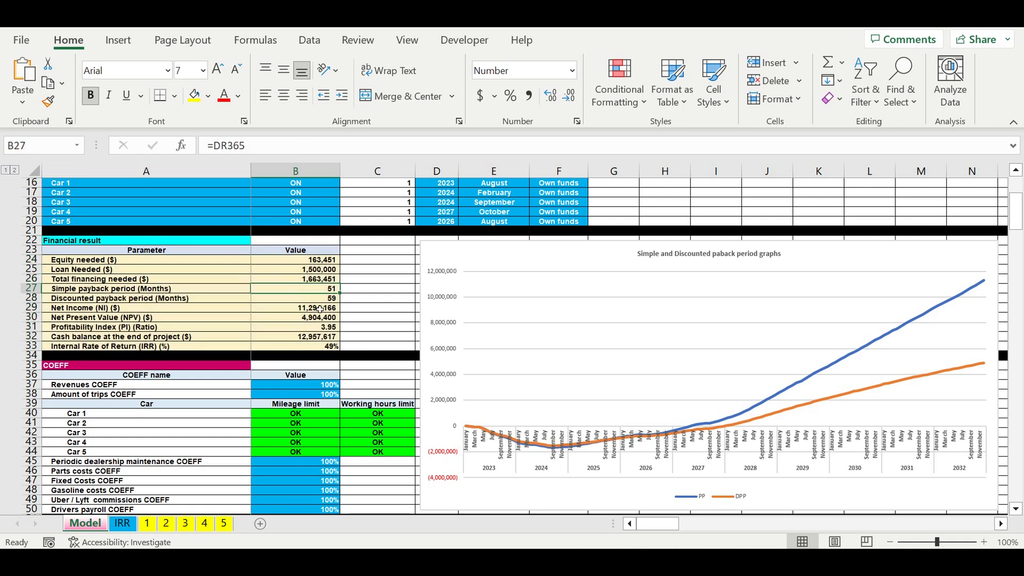
- Examine the Cars table's ON/OFF settings, operating activity start dates and financing types for Car 1 to Car 5
{"action": "scroll", "coordinate": [319, 309], "scroll_direction": "up", "scroll_amount": 3}
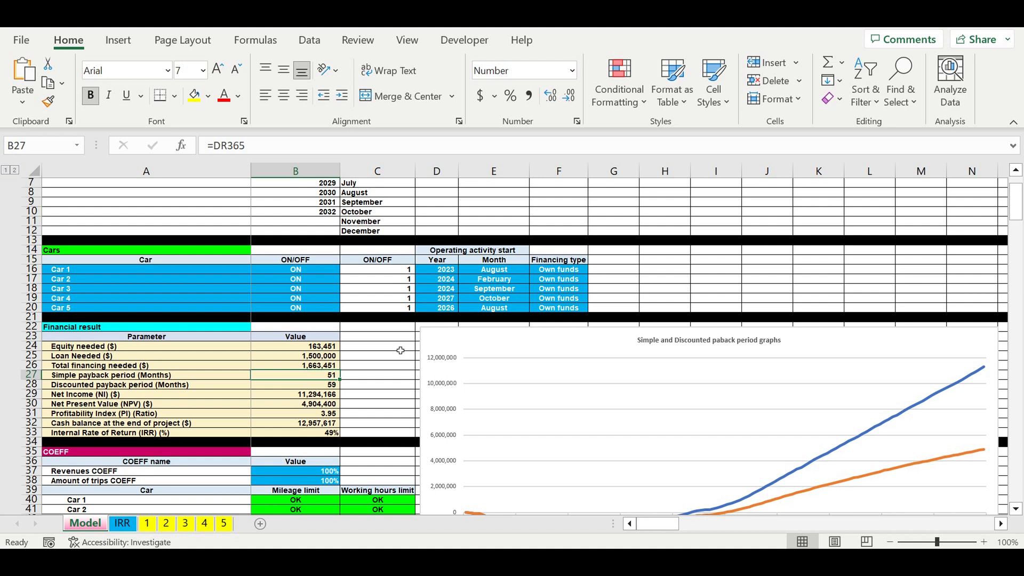
{"action": "scroll", "coordinate": [401, 350], "scroll_direction": "up", "scroll_amount": 2}
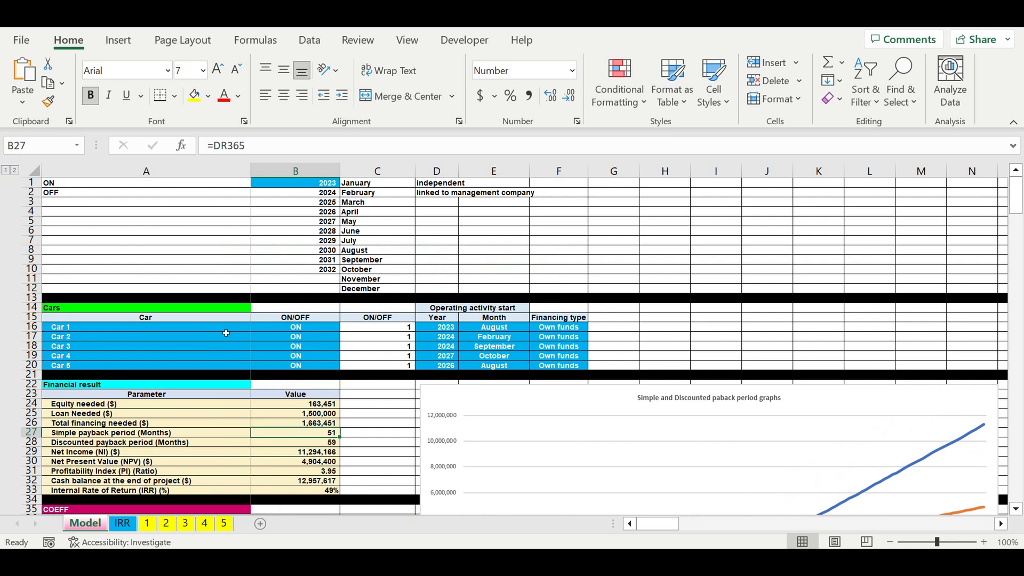
{"action": "left_click_drag", "start_coordinate": [226, 327], "coordinate": [298, 366]}
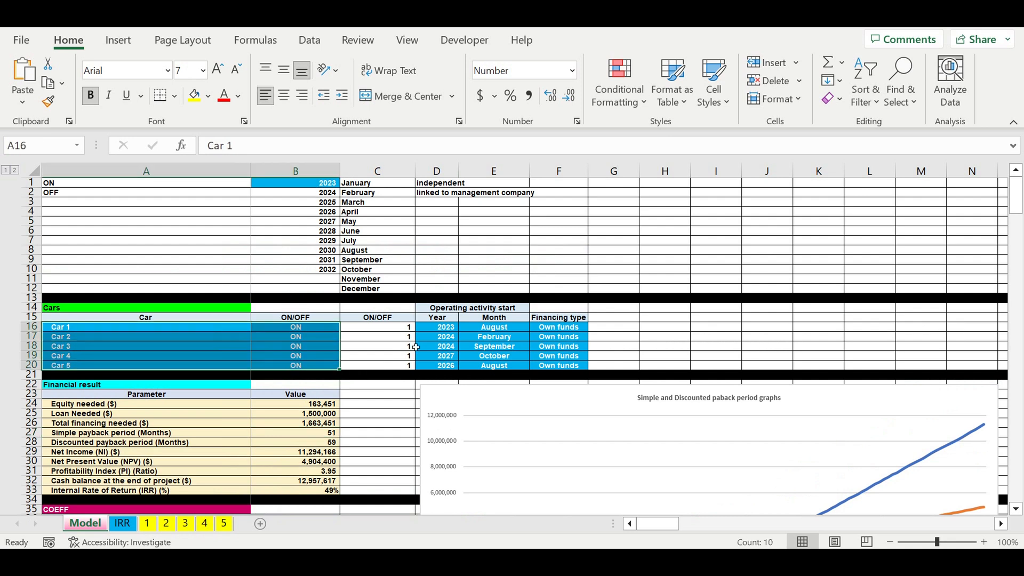
{"action": "left_click_drag", "start_coordinate": [451, 329], "coordinate": [559, 367]}
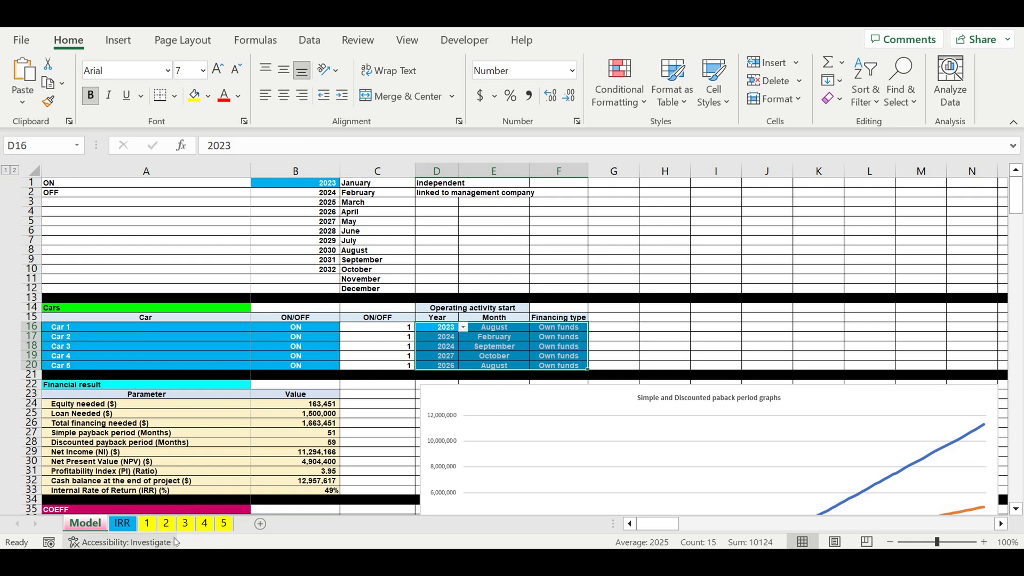
- Open sheet 1 and examine the Trips types table's trip names, mileage, duration, revenue and ON/OFF columns
{"action": "left_click", "coordinate": [148, 525]}
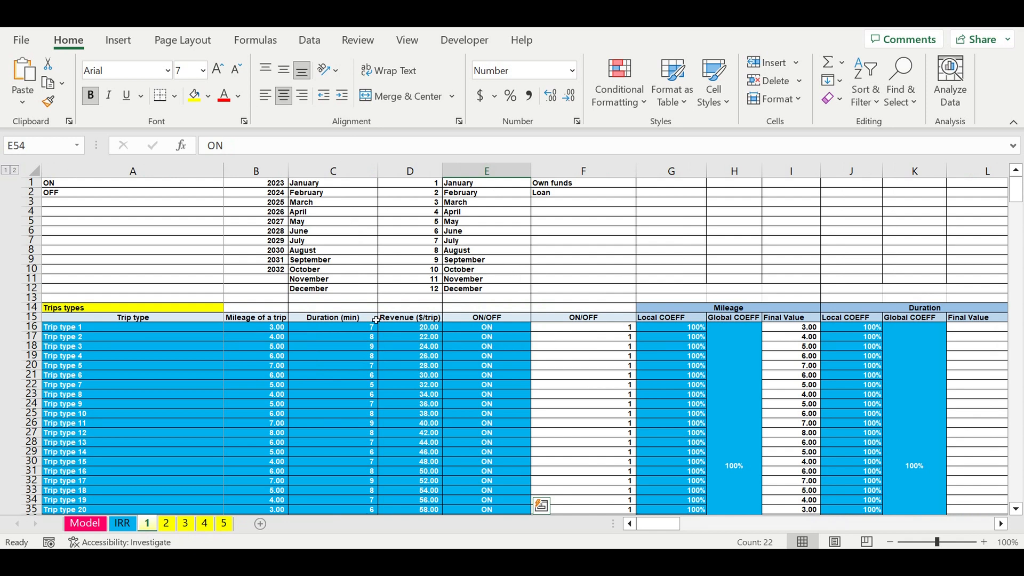
{"action": "scroll", "coordinate": [370, 322], "scroll_direction": "down", "scroll_amount": 2}
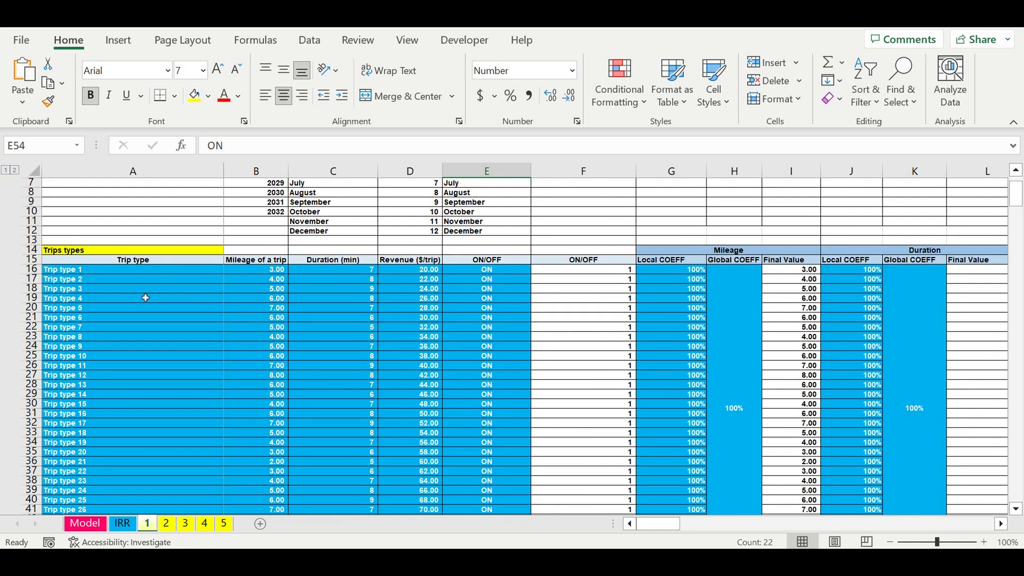
{"action": "left_click_drag", "start_coordinate": [76, 276], "coordinate": [95, 505]}
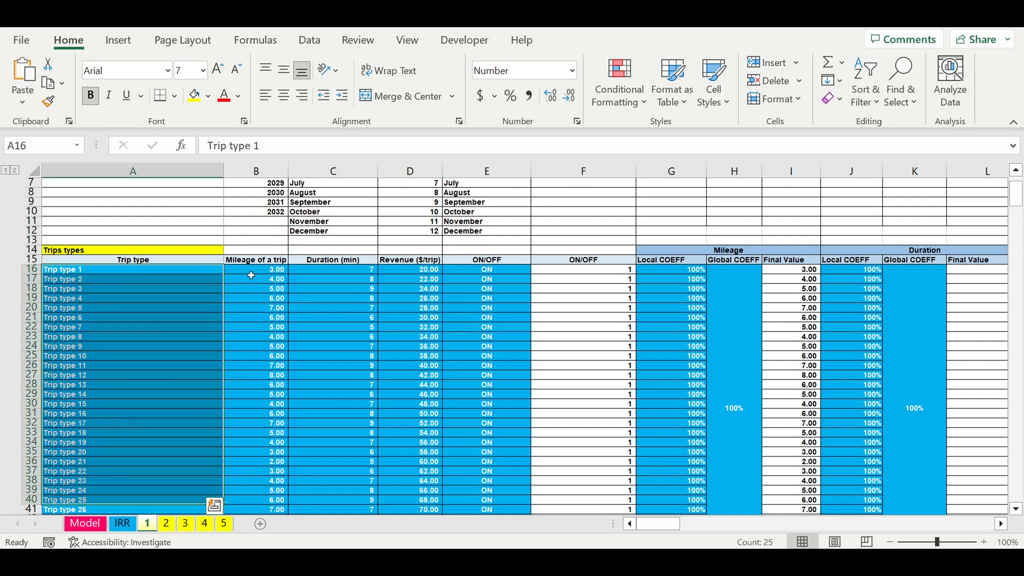
{"action": "left_click_drag", "start_coordinate": [250, 275], "coordinate": [267, 452]}
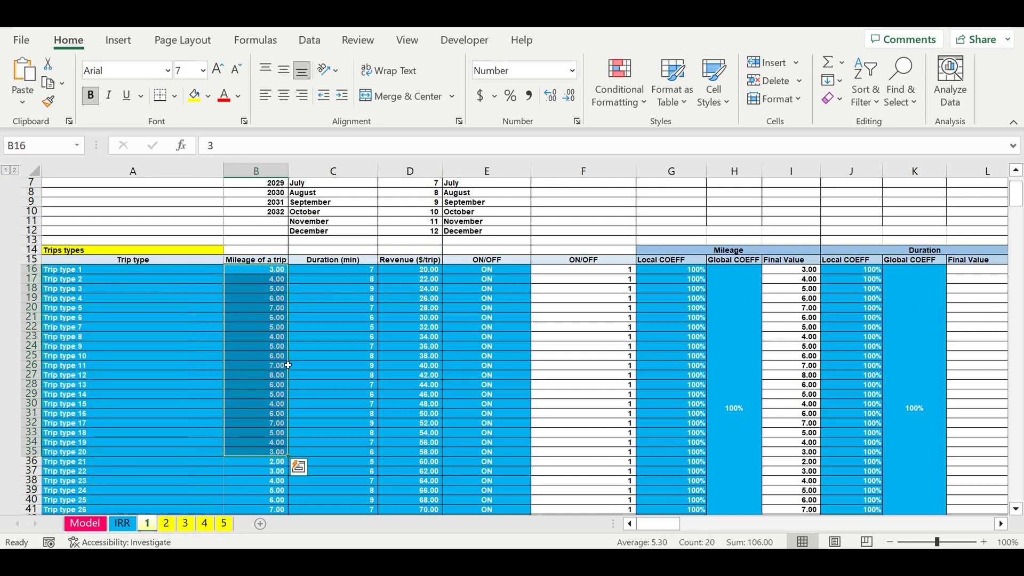
{"action": "left_click_drag", "start_coordinate": [346, 269], "coordinate": [346, 423]}
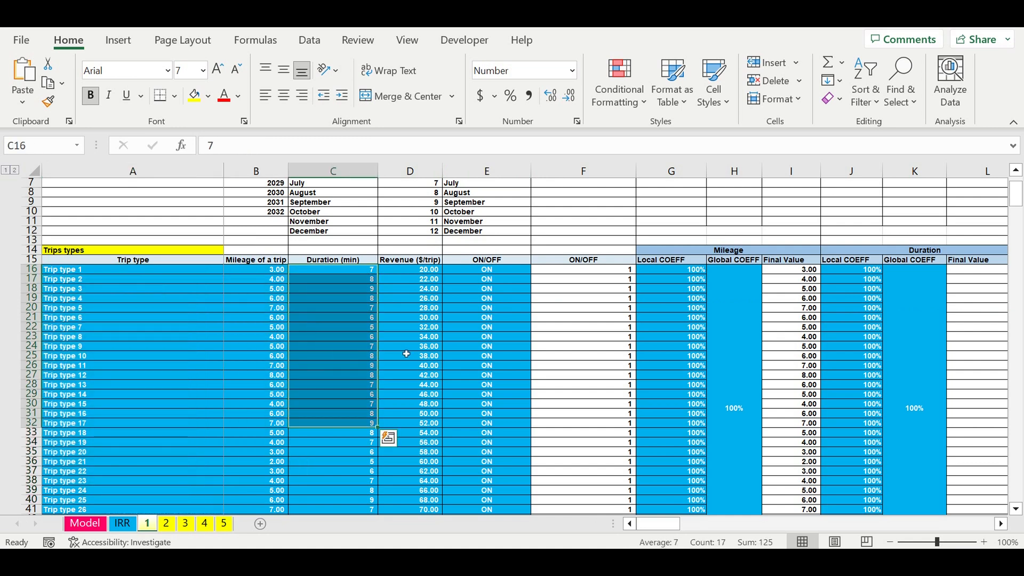
{"action": "left_click_drag", "start_coordinate": [414, 278], "coordinate": [410, 480]}
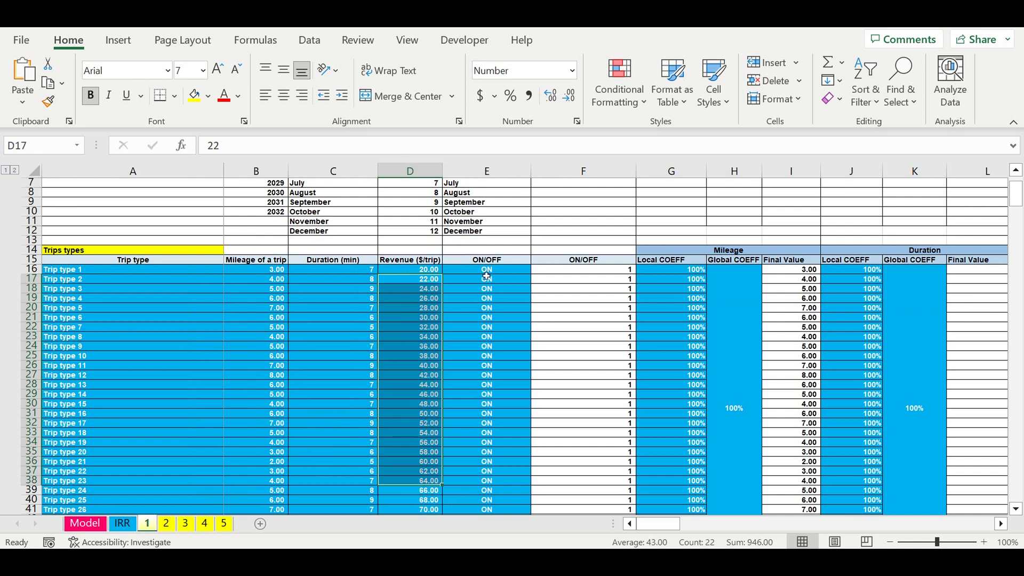
{"action": "left_click_drag", "start_coordinate": [486, 270], "coordinate": [486, 403]}
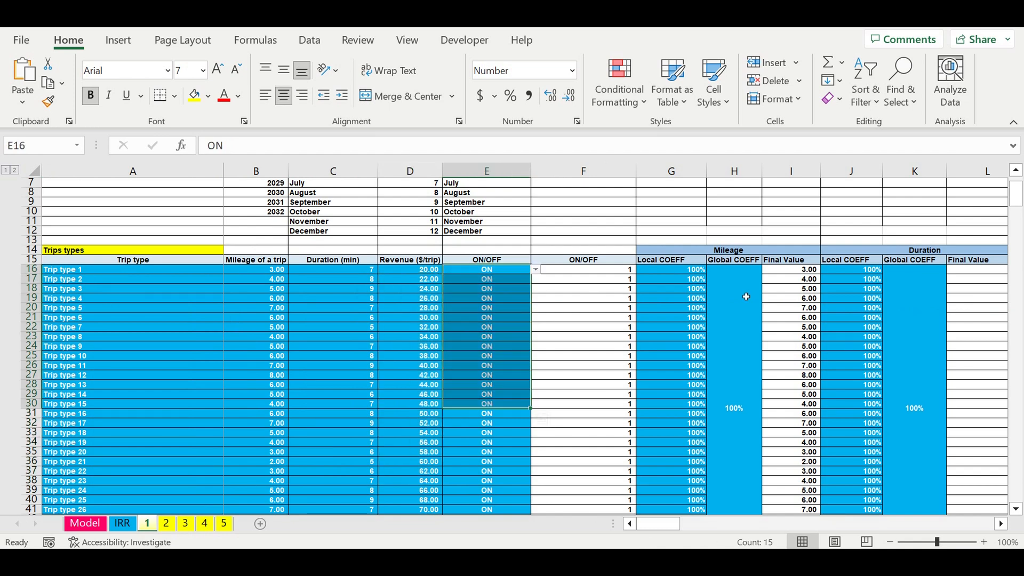
- Examine the Local COEFF and Global COEFF columns for Mileage, Duration and Revenues in the Trips types table
{"action": "left_click_drag", "start_coordinate": [746, 297], "coordinate": [693, 295]}
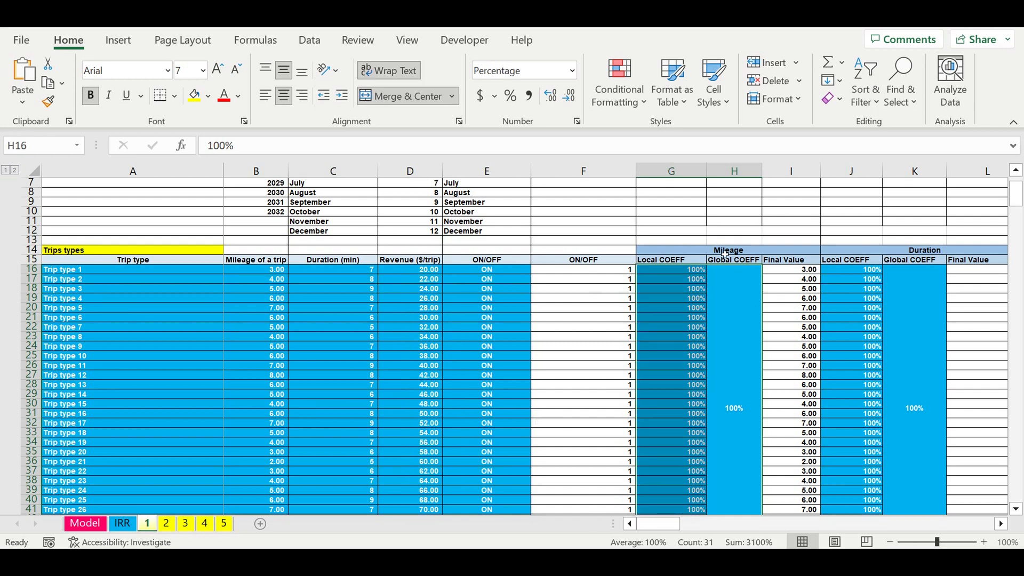
{"action": "left_click", "coordinate": [725, 253]}
{"action": "left_click", "coordinate": [923, 254]}
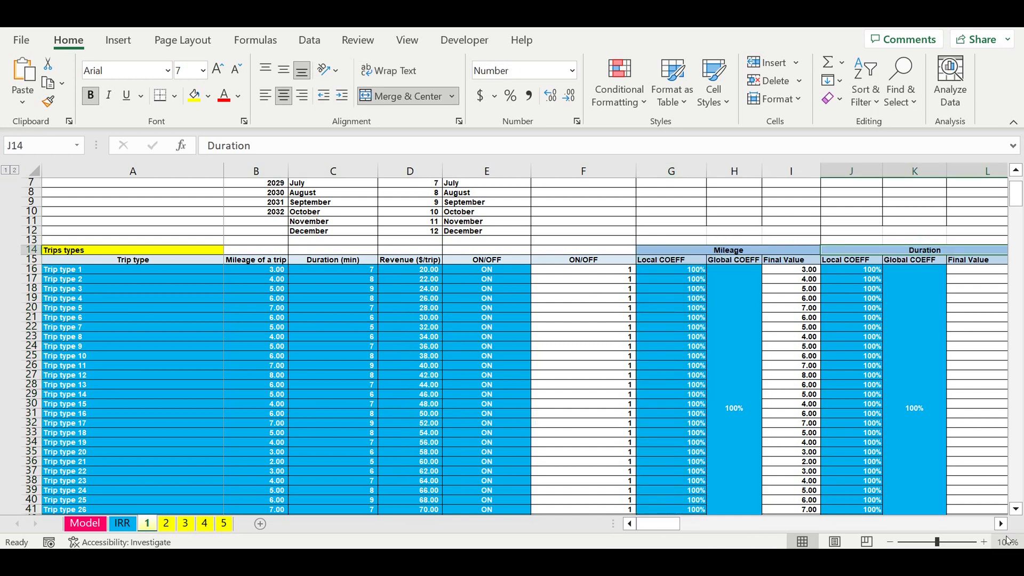
{"action": "scroll", "coordinate": [799, 320], "scroll_direction": "right", "scroll_amount": 5}
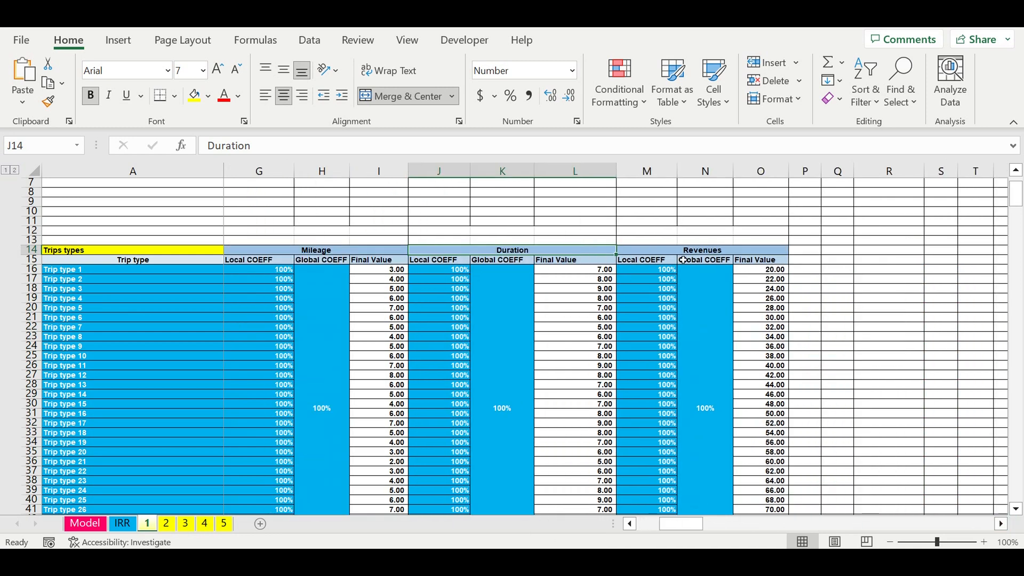
{"action": "left_click", "coordinate": [685, 251]}
{"action": "key", "text": "ctrl+shift+Down"}
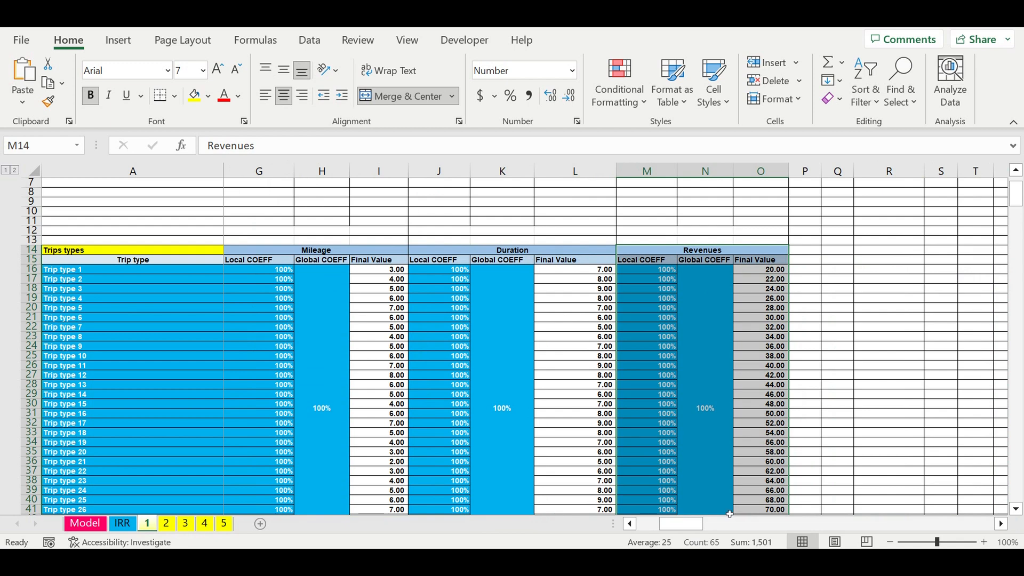
{"action": "left_click_drag", "start_coordinate": [680, 523], "coordinate": [610, 532]}
{"action": "scroll", "coordinate": [365, 427], "scroll_direction": "down", "scroll_amount": 4}
{"action": "scroll", "coordinate": [343, 293], "scroll_direction": "up", "scroll_amount": 2}
{"action": "scroll", "coordinate": [320, 224], "scroll_direction": "up", "scroll_amount": 1}
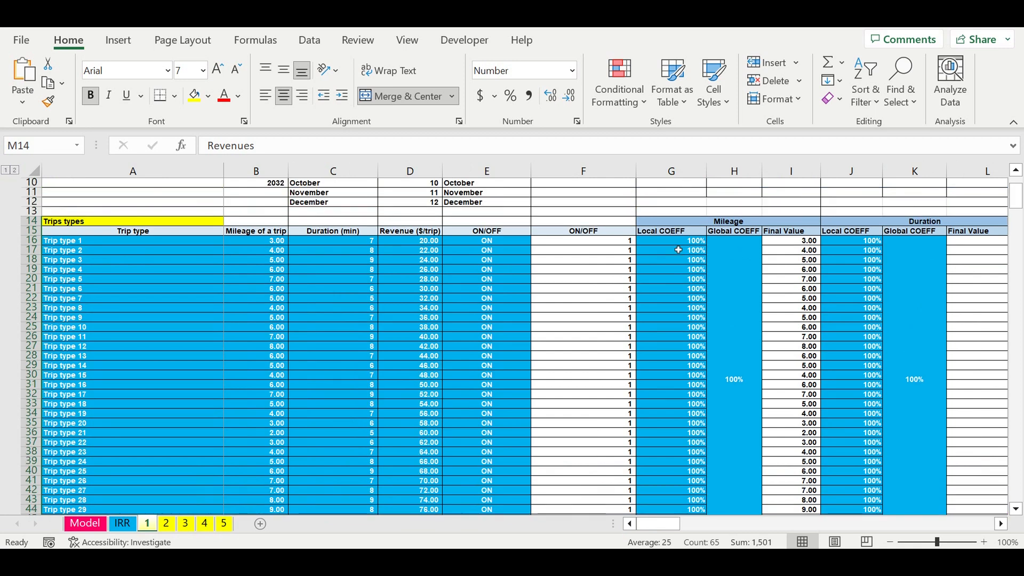
{"action": "left_click_drag", "start_coordinate": [678, 248], "coordinate": [717, 377]}
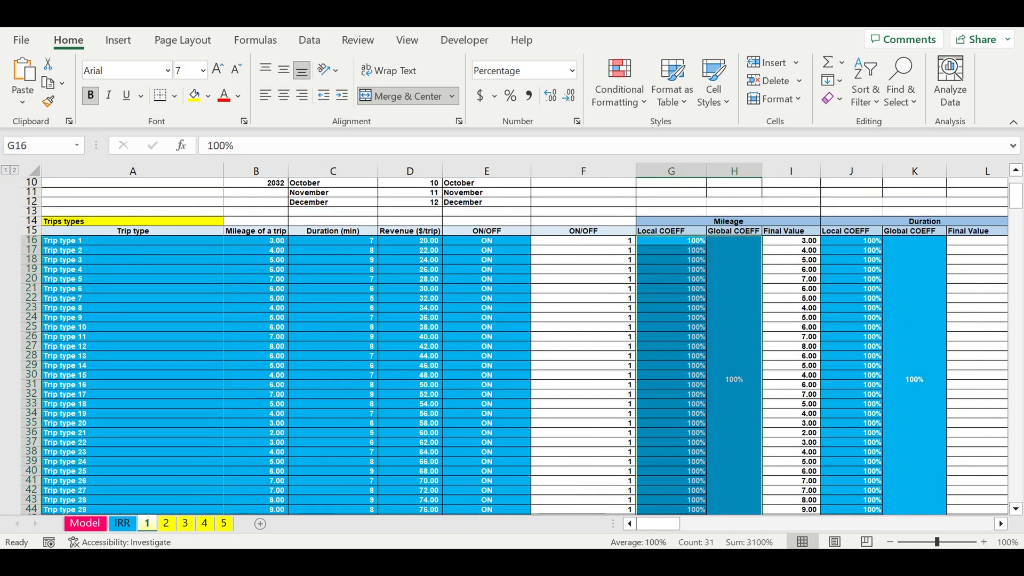
- Return to the Model sheet and examine the maintenance, commission, payroll, revenues and amount of trips coefficients
{"action": "left_click", "coordinate": [113, 524]}
{"action": "left_click", "coordinate": [85, 523]}
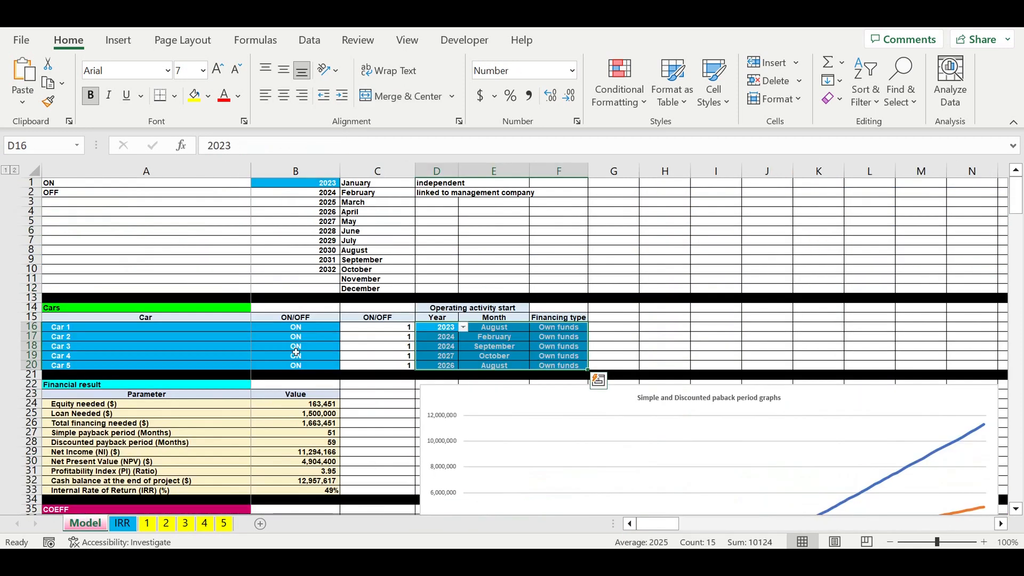
{"action": "scroll", "coordinate": [294, 346], "scroll_direction": "down", "scroll_amount": 5}
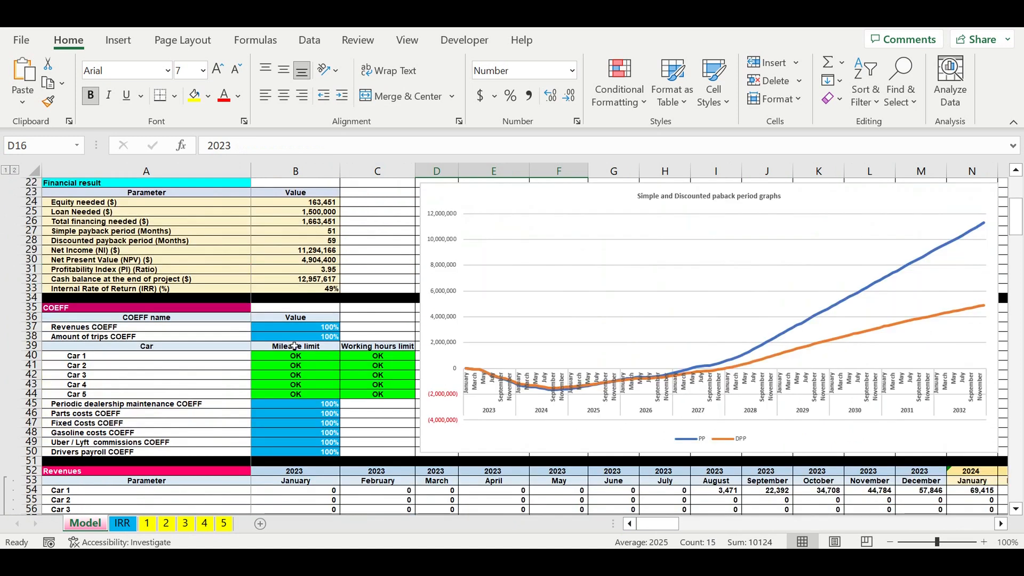
{"action": "left_click", "coordinate": [305, 406]}
{"action": "left_click_drag", "start_coordinate": [314, 439], "coordinate": [315, 453]}
{"action": "left_click_drag", "start_coordinate": [309, 327], "coordinate": [309, 343]}
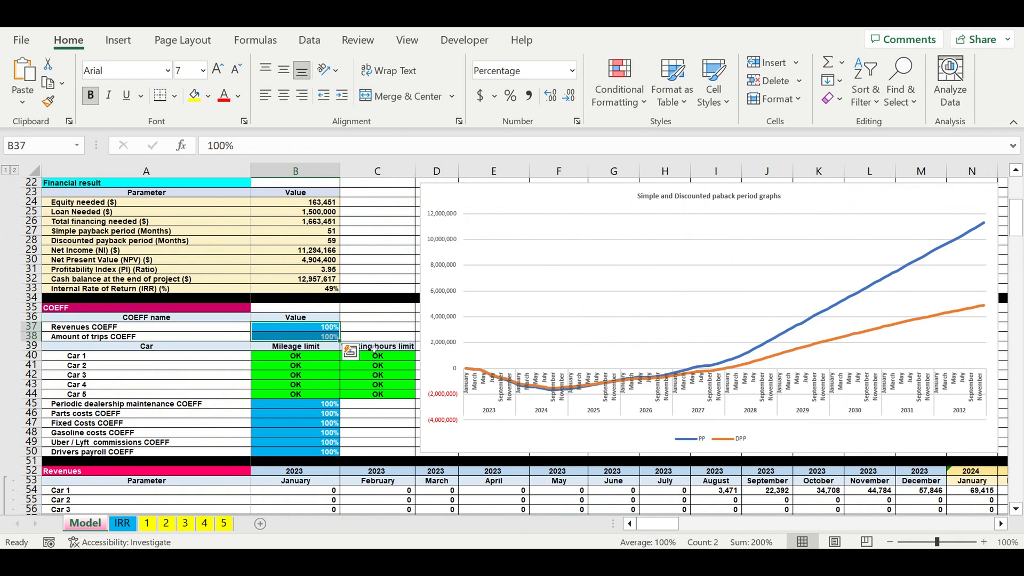
- Go back to sheet 1 and look over the daily trip tables from Monday through Sunday
{"action": "left_click", "coordinate": [147, 525]}
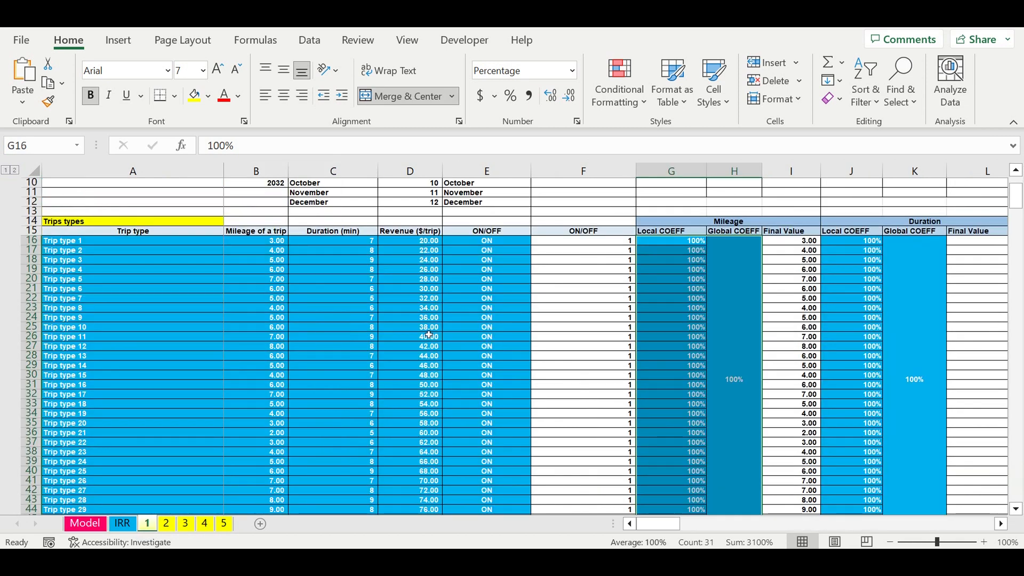
{"action": "scroll", "coordinate": [429, 334], "scroll_direction": "down", "scroll_amount": 7}
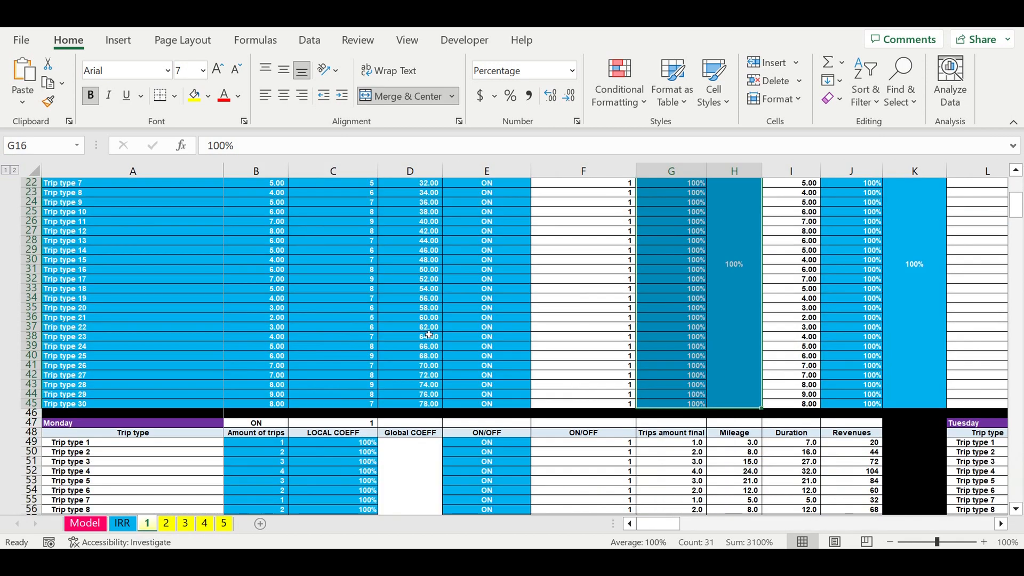
{"action": "scroll", "coordinate": [425, 338], "scroll_direction": "down", "scroll_amount": 2}
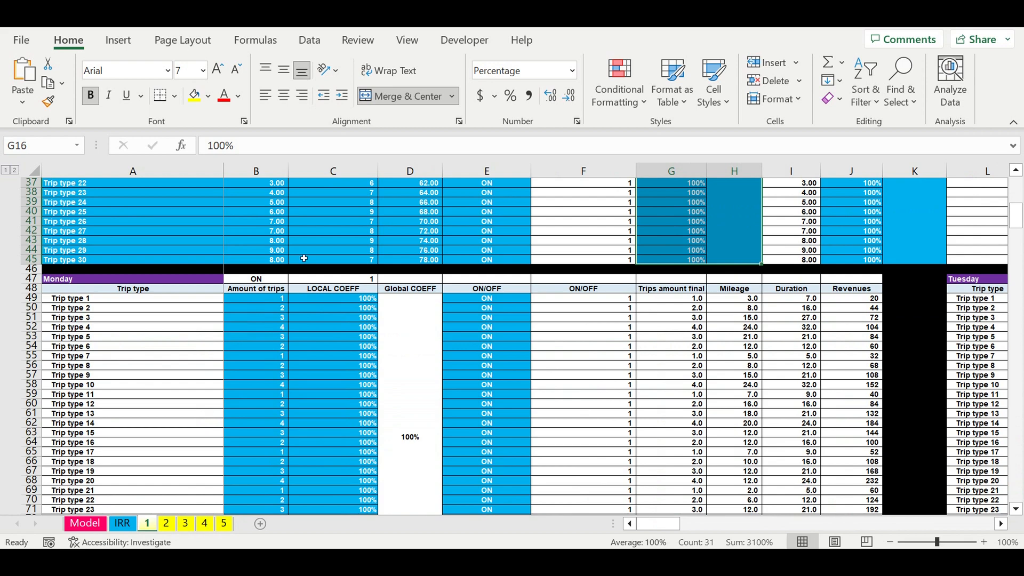
{"action": "left_click", "coordinate": [97, 279]}
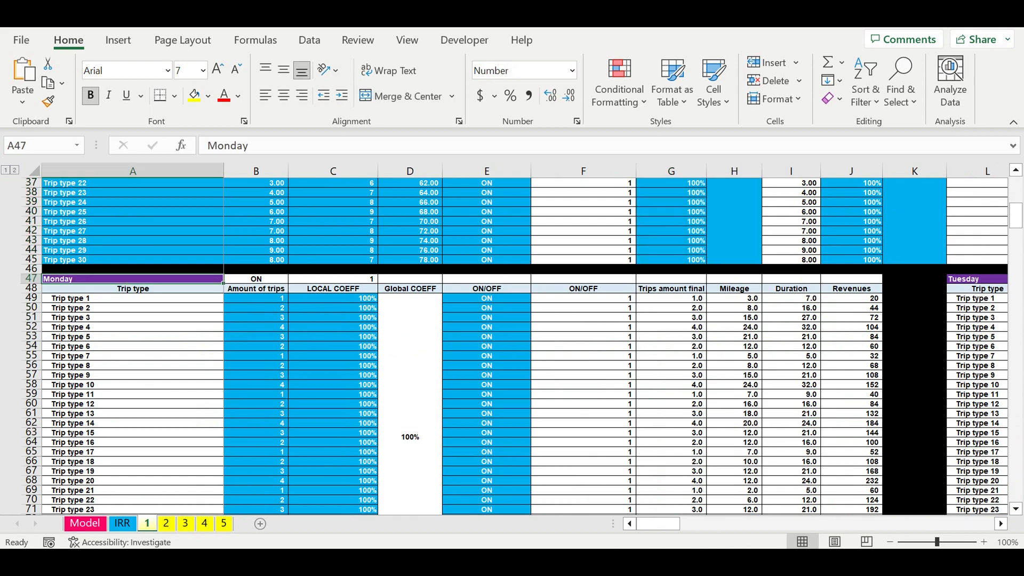
{"action": "left_click_drag", "start_coordinate": [676, 522], "coordinate": [816, 521]}
{"action": "left_click", "coordinate": [693, 281]}
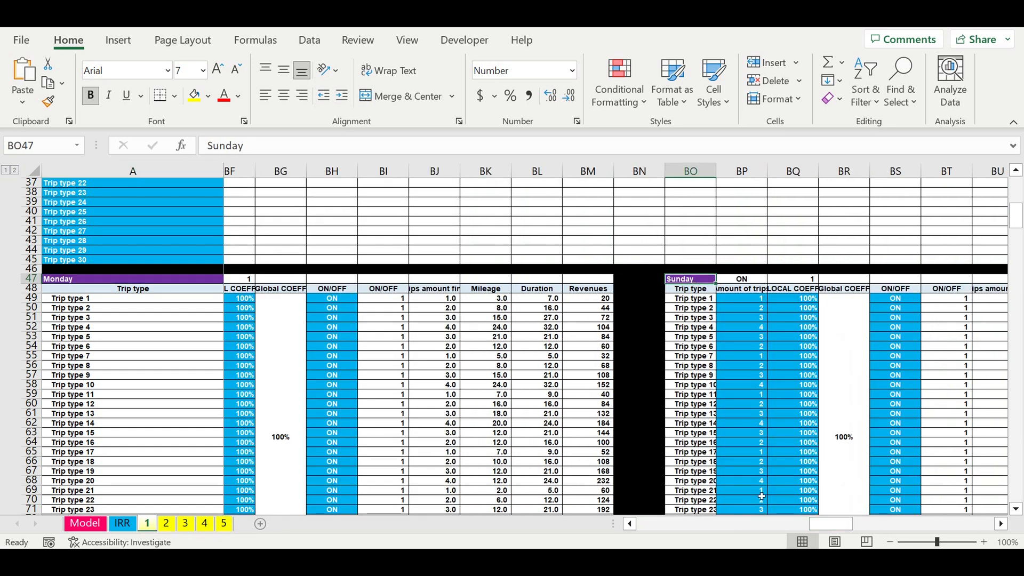
{"action": "left_click_drag", "start_coordinate": [847, 523], "coordinate": [605, 533]}
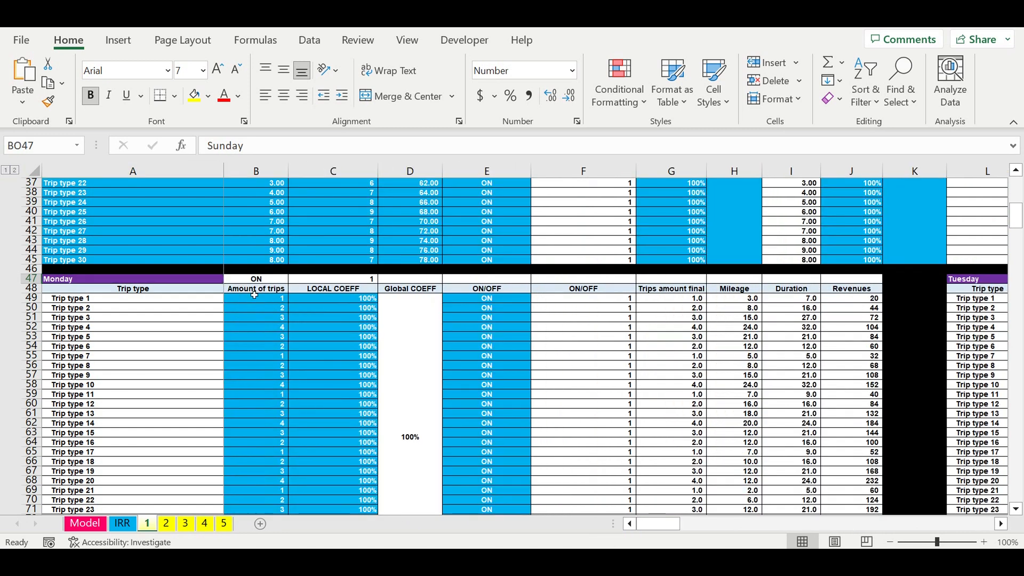
- Examine the Monday table's Amount of trips, LOCAL COEFF and ON/OFF columns
{"action": "left_click_drag", "start_coordinate": [273, 299], "coordinate": [278, 475]}
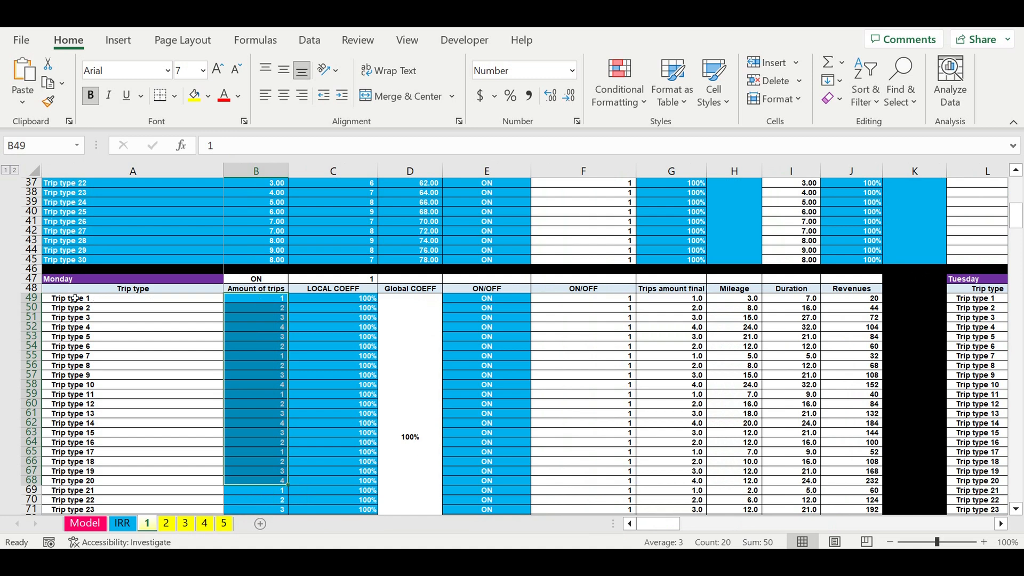
{"action": "left_click", "coordinate": [65, 281]}
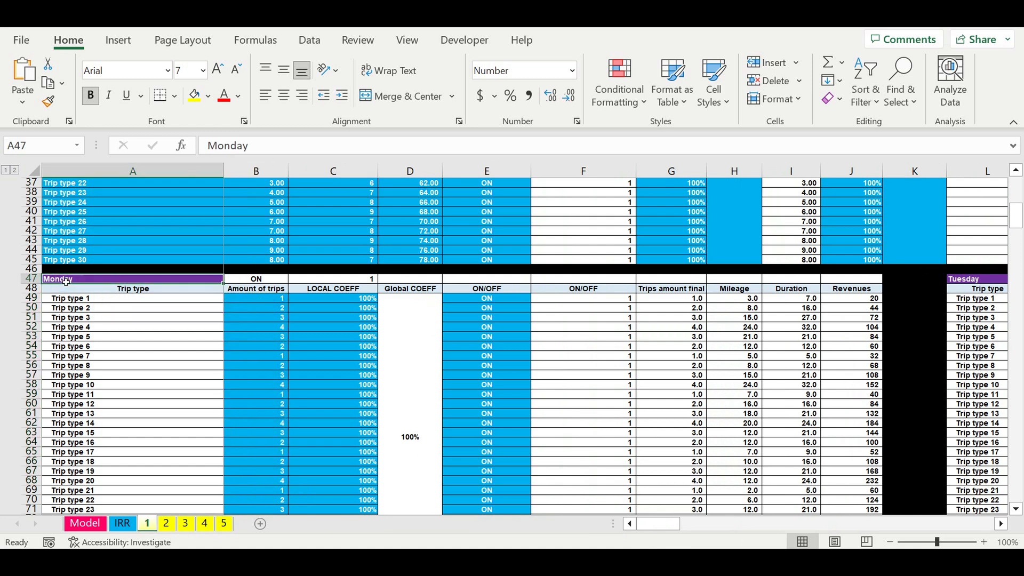
{"action": "left_click", "coordinate": [336, 300]}
{"action": "left_click_drag", "start_coordinate": [347, 331], "coordinate": [349, 462]}
{"action": "left_click_drag", "start_coordinate": [264, 309], "coordinate": [283, 445]}
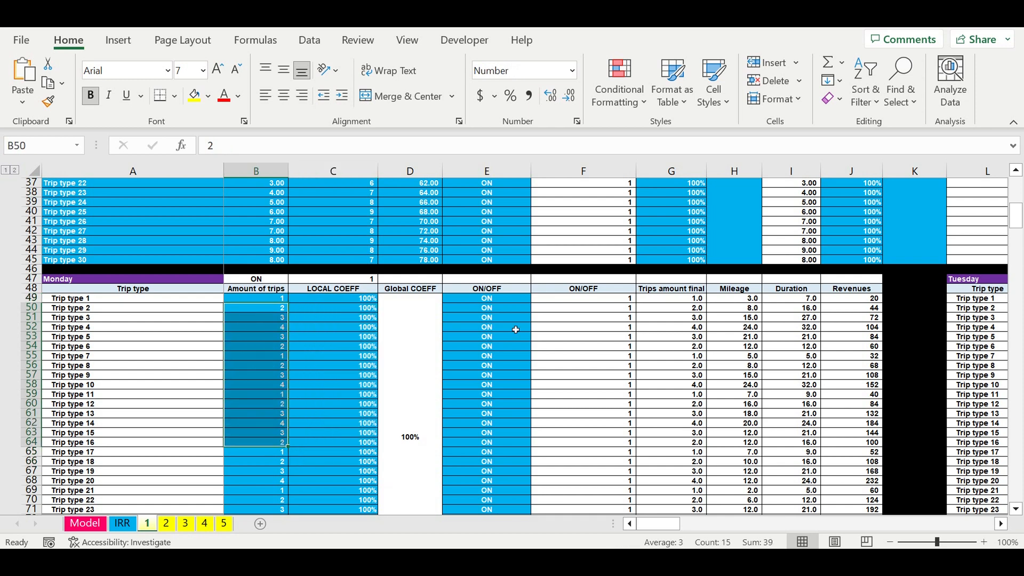
{"action": "left_click_drag", "start_coordinate": [501, 309], "coordinate": [512, 461]}
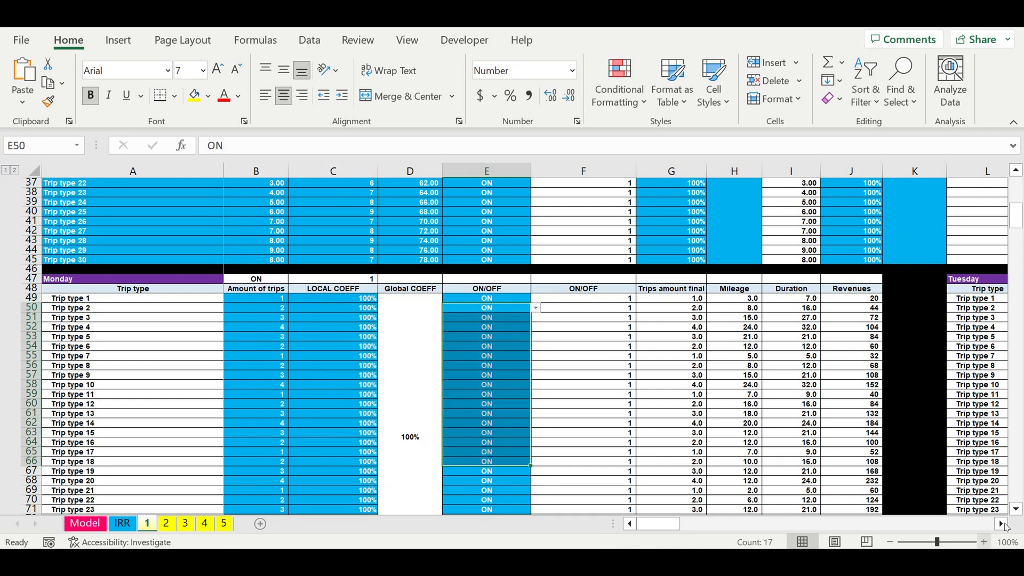
- Examine the Tuesday table's Amount of trips and LOCAL COEFF columns for the trip types
{"action": "left_click", "coordinate": [1001, 524]}
{"action": "left_click", "coordinate": [1001, 524]}
{"action": "left_click", "coordinate": [1000, 523]}
{"action": "left_click", "coordinate": [1001, 524]}
{"action": "left_click", "coordinate": [1000, 524]}
{"action": "left_click", "coordinate": [1001, 524]}
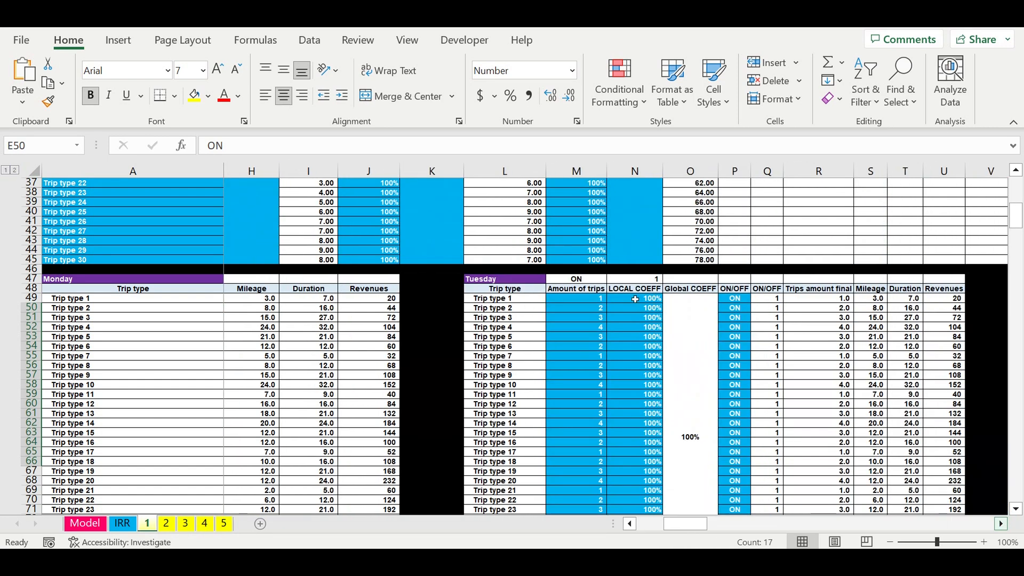
{"action": "left_click_drag", "start_coordinate": [578, 298], "coordinate": [654, 452]}
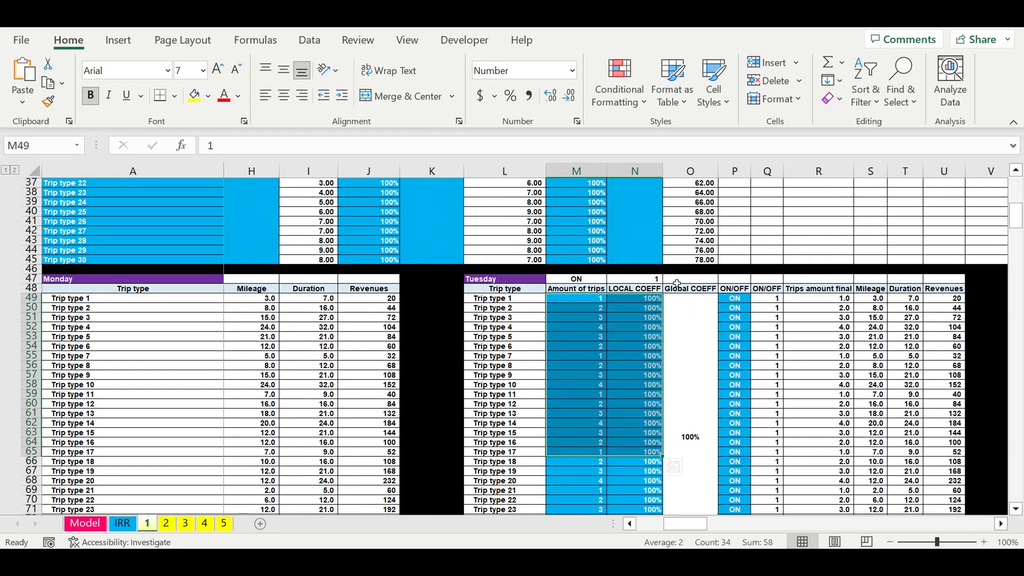
- Look over the Revenues consolidation table's days from Monday to Sunday and their Day ON/OFF settings
{"action": "left_click_drag", "start_coordinate": [695, 525], "coordinate": [648, 523]}
{"action": "scroll", "coordinate": [379, 368], "scroll_direction": "down", "scroll_amount": 1}
{"action": "scroll", "coordinate": [379, 367], "scroll_direction": "down", "scroll_amount": 9}
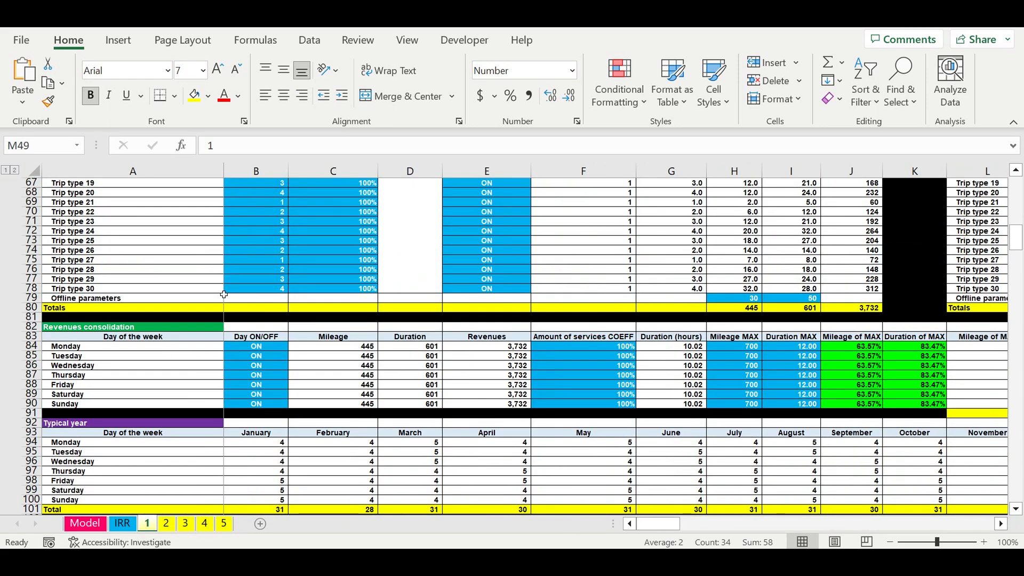
{"action": "left_click", "coordinate": [275, 349]}
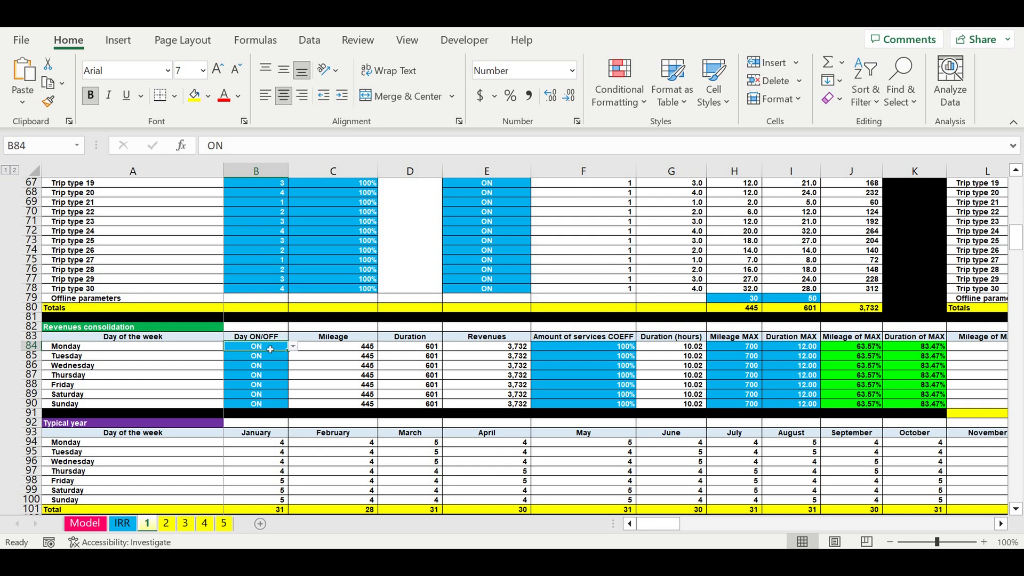
{"action": "left_click_drag", "start_coordinate": [73, 349], "coordinate": [85, 404]}
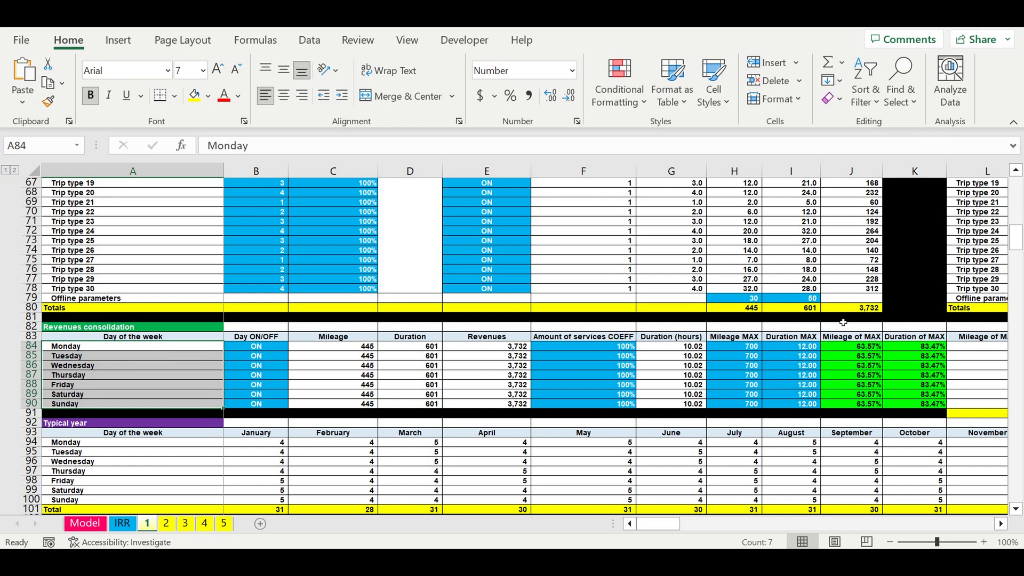
{"action": "left_click", "coordinate": [78, 396]}
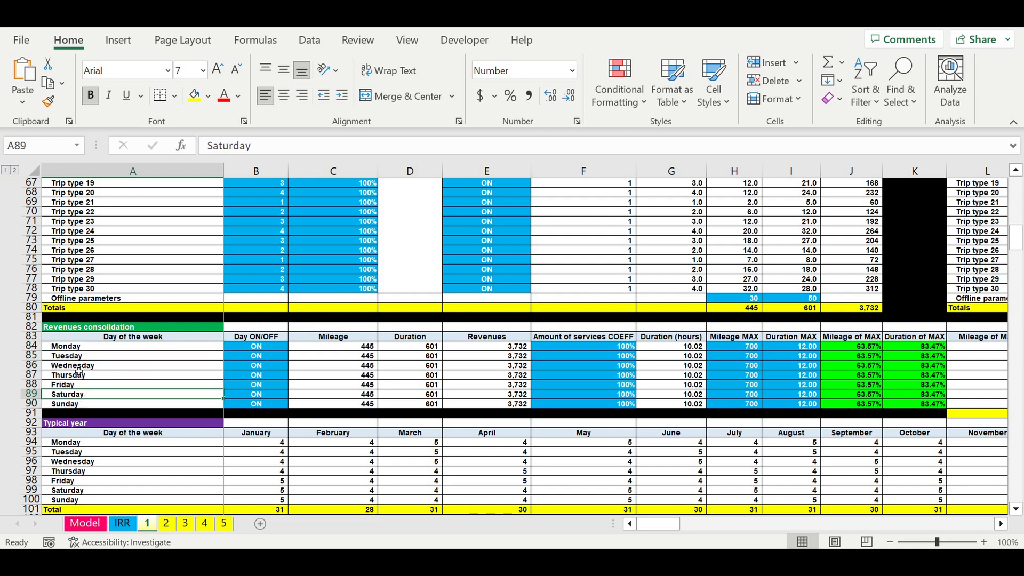
{"action": "left_click", "coordinate": [69, 346]}
{"action": "left_click_drag", "start_coordinate": [73, 357], "coordinate": [75, 405]}
{"action": "left_click_drag", "start_coordinate": [256, 346], "coordinate": [266, 385]}
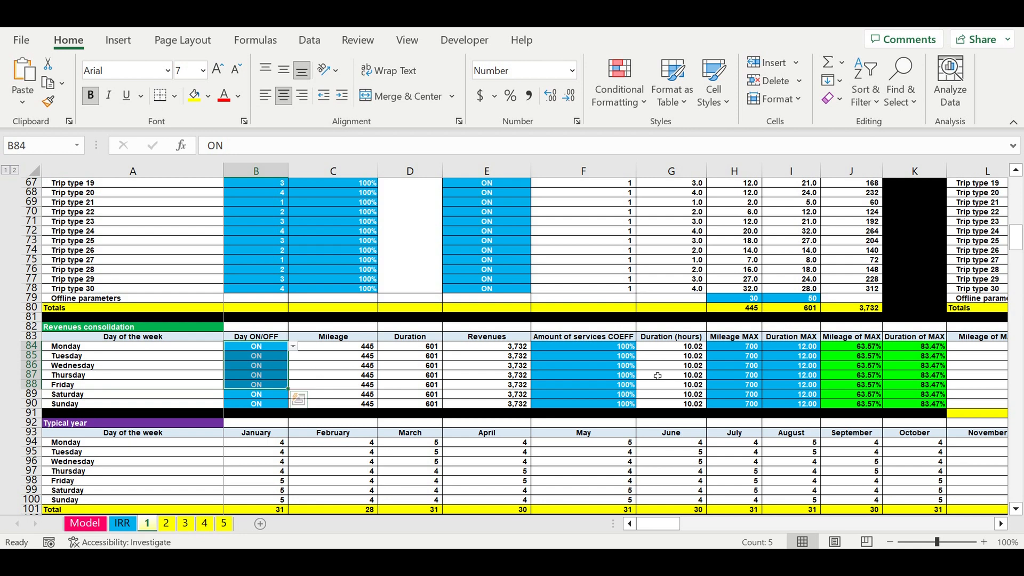
- Glance at the Model sheet, then examine sheet 1's Amount of services COEFF, Mileage MAX and Duration MAX columns in Revenues consolidation
{"action": "left_click", "coordinate": [88, 525]}
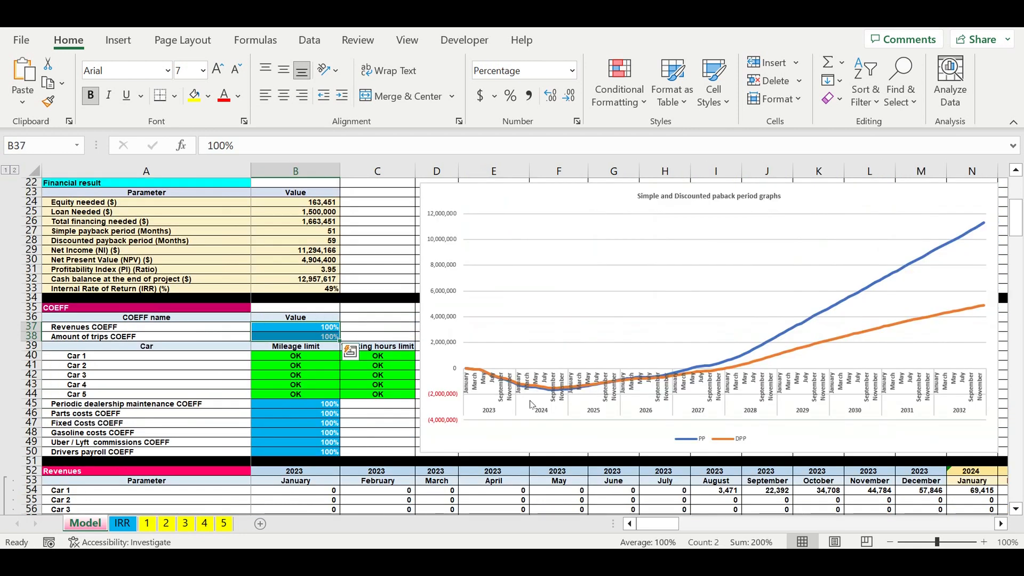
{"action": "left_click", "coordinate": [148, 524]}
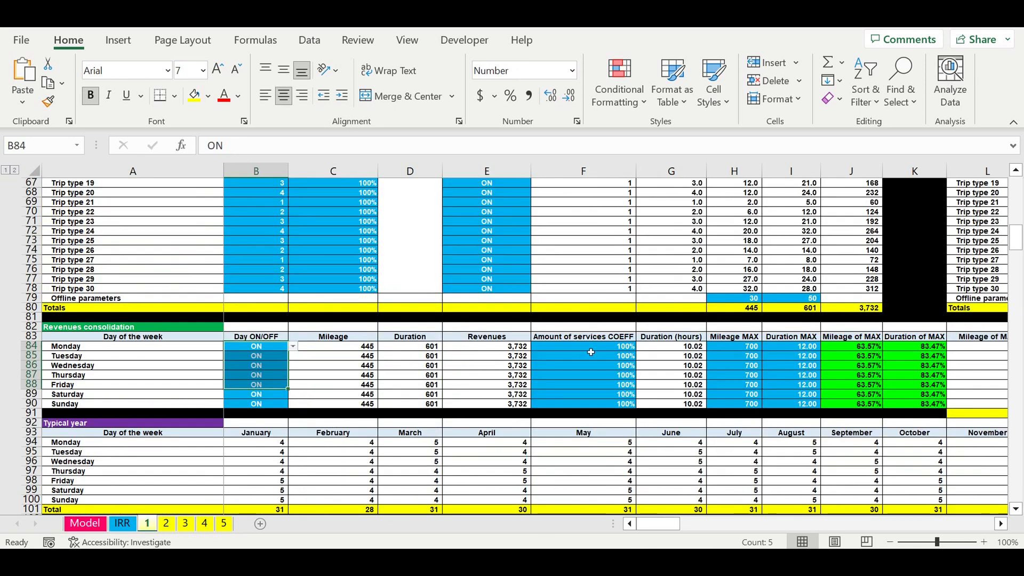
{"action": "left_click", "coordinate": [591, 352]}
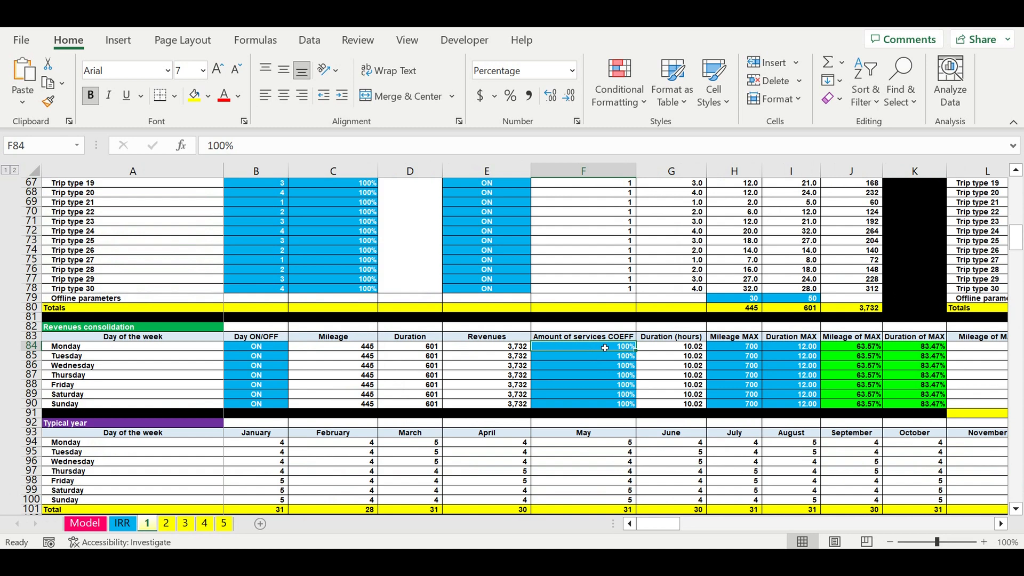
{"action": "left_click_drag", "start_coordinate": [734, 347], "coordinate": [749, 416]}
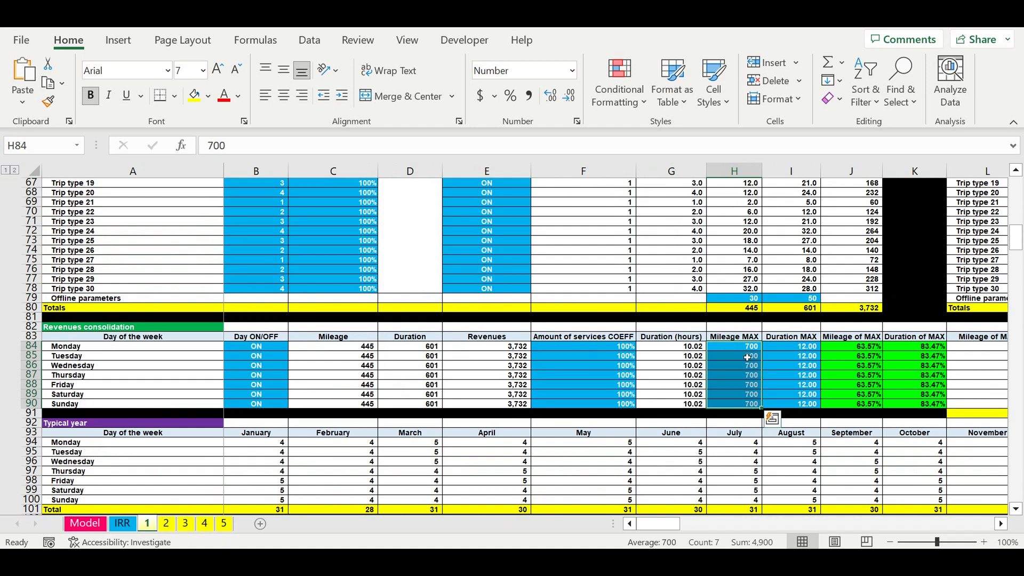
{"action": "left_click_drag", "start_coordinate": [798, 352], "coordinate": [806, 406]}
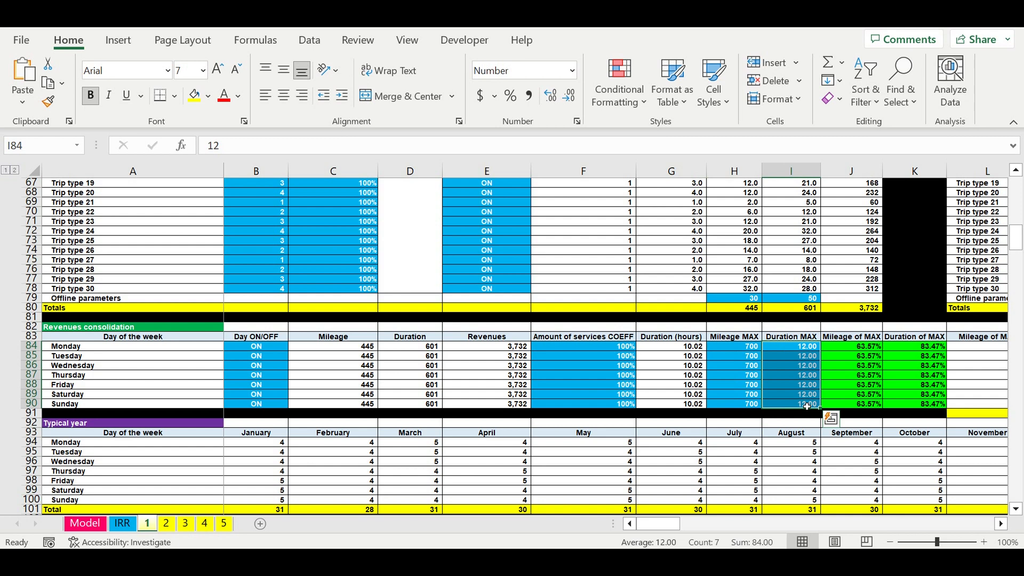
{"action": "left_click", "coordinate": [799, 351]}
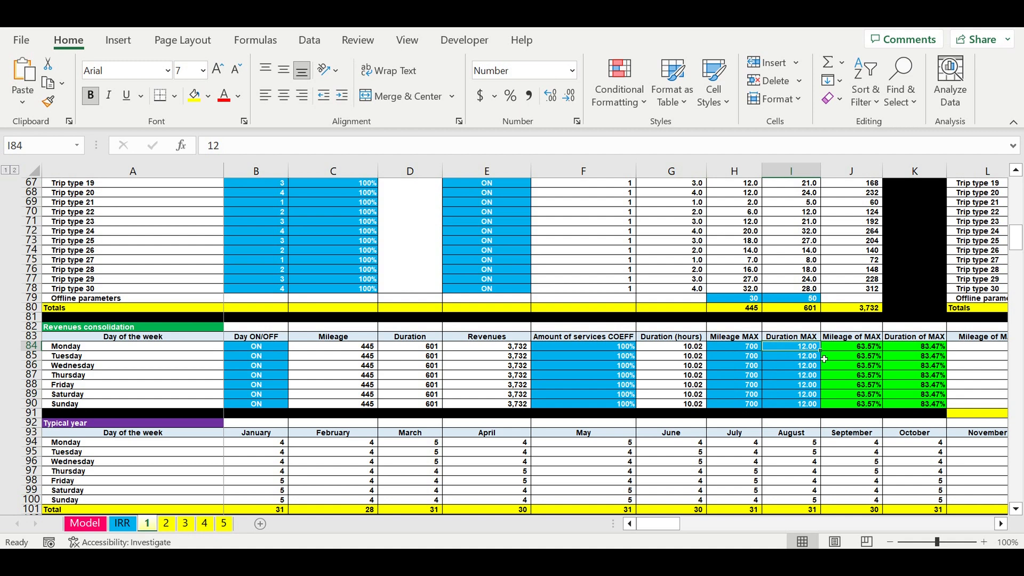
{"action": "left_click_drag", "start_coordinate": [737, 352], "coordinate": [784, 406]}
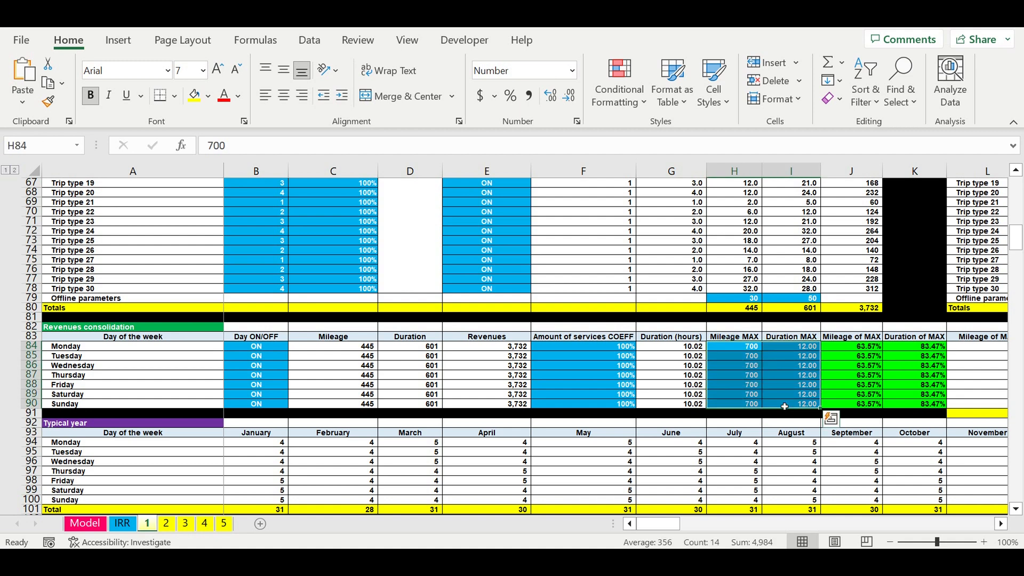
- Return to the Model sheet and examine the Amount of trips COEFF and the mileage and working hours limits for Cars 1 to 5
{"action": "left_click", "coordinate": [85, 523]}
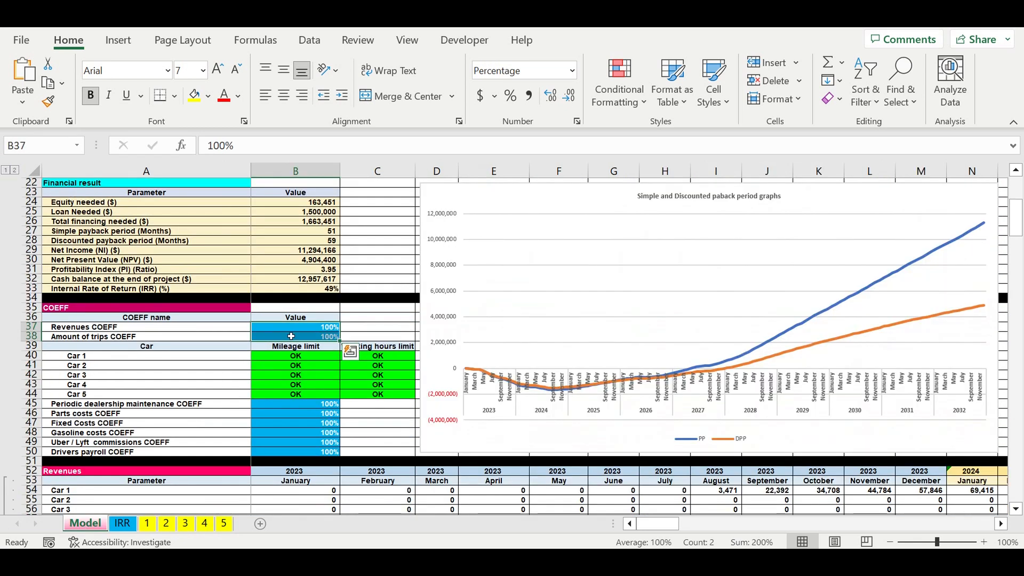
{"action": "left_click", "coordinate": [292, 337]}
{"action": "left_click_drag", "start_coordinate": [326, 359], "coordinate": [372, 395]}
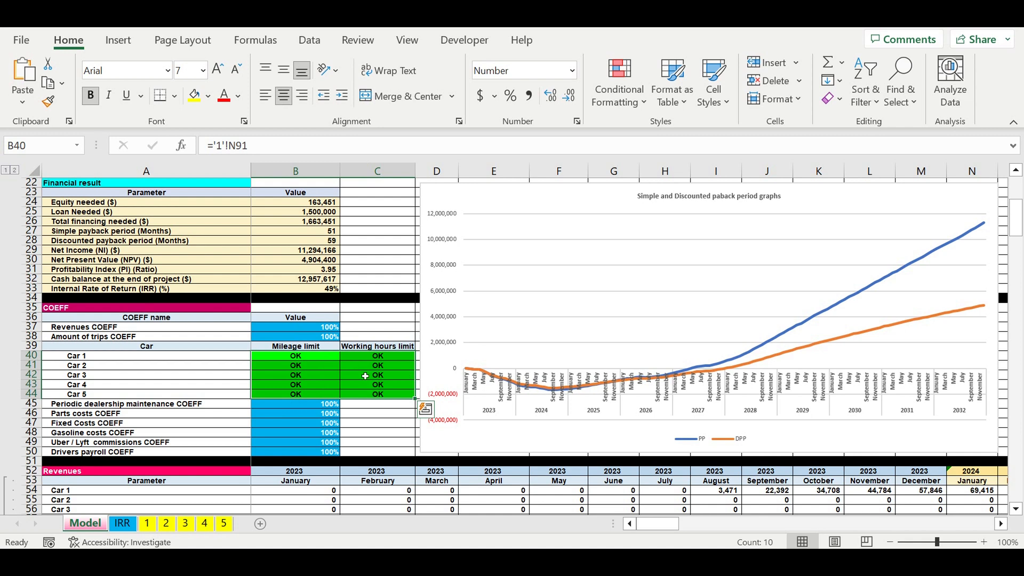
- Go back to sheet 1 and examine the monthly percentages in the Reaching the target revenues row
{"action": "left_click", "coordinate": [146, 523]}
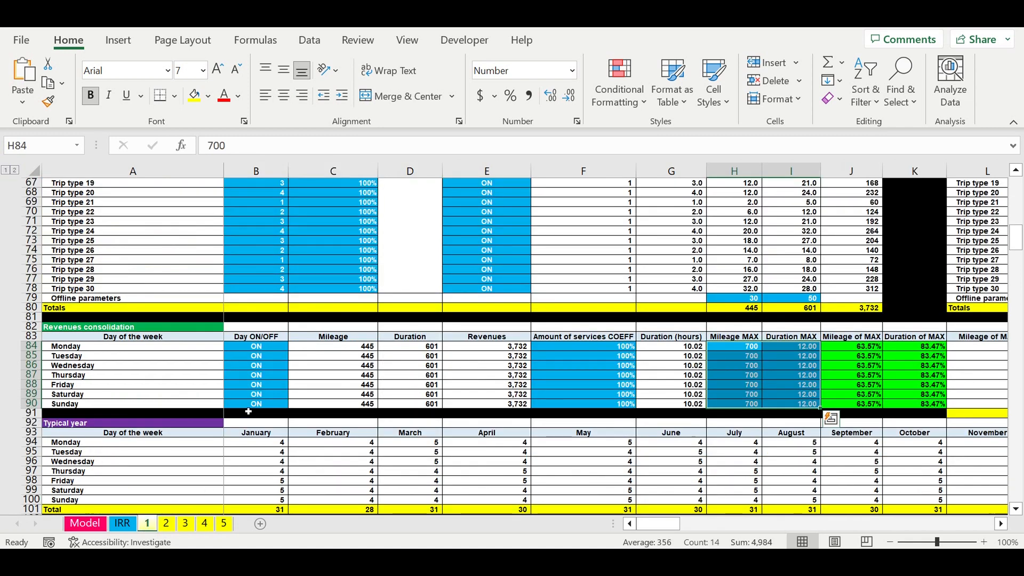
{"action": "scroll", "coordinate": [249, 419], "scroll_direction": "down", "scroll_amount": 15}
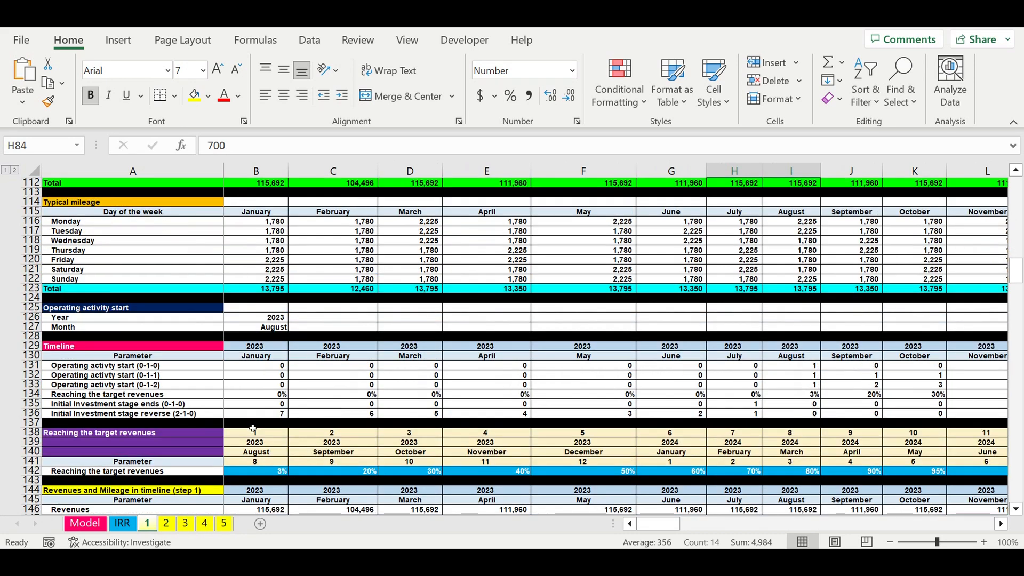
{"action": "scroll", "coordinate": [253, 428], "scroll_direction": "down", "scroll_amount": 4}
{"action": "left_click", "coordinate": [250, 356]}
{"action": "left_click_drag", "start_coordinate": [346, 362], "coordinate": [969, 362]}
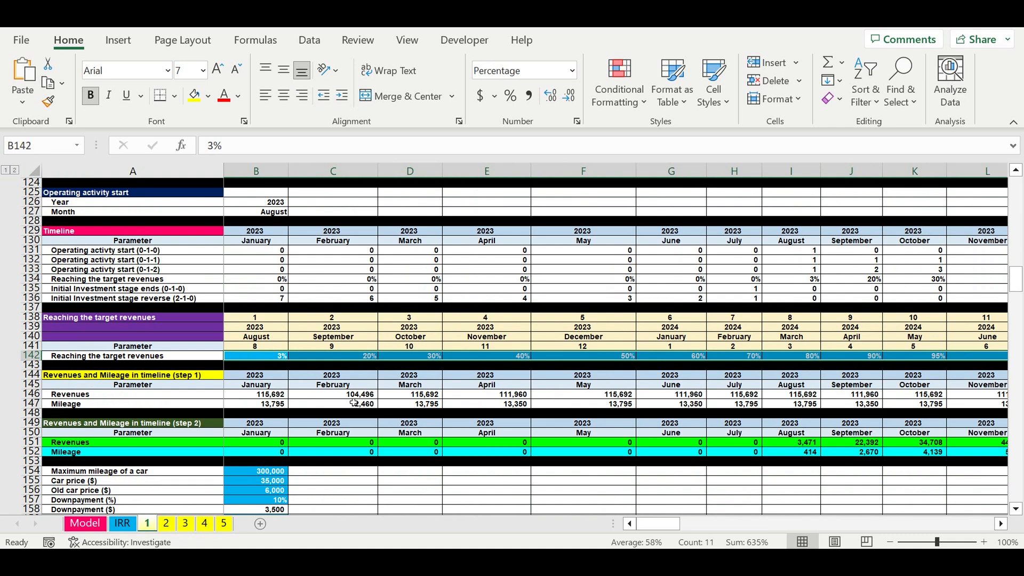
- Examine the maximum mileage, car price and old car price inputs below the revenues and mileage timeline
{"action": "scroll", "coordinate": [354, 403], "scroll_direction": "down", "scroll_amount": 4}
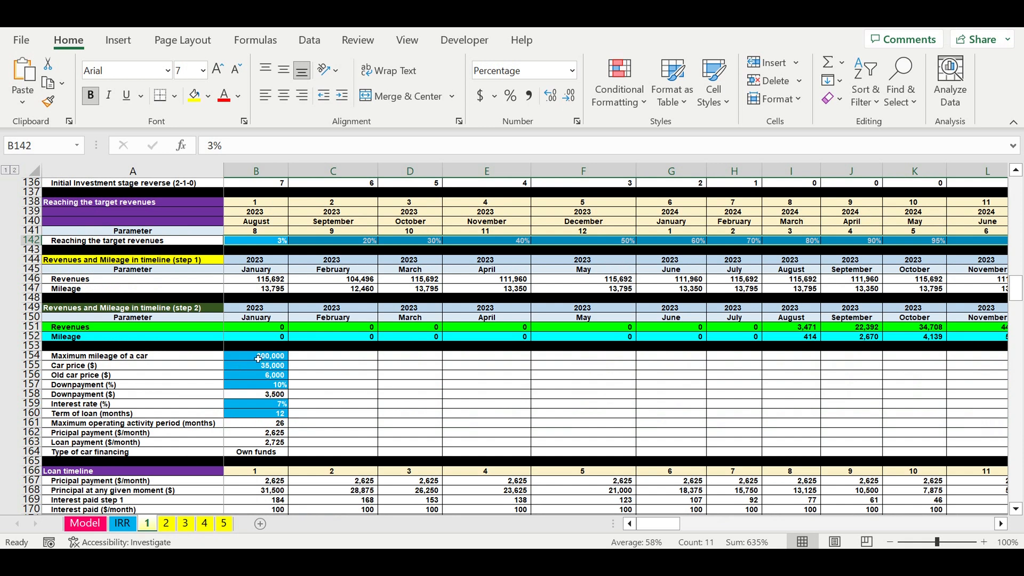
{"action": "left_click", "coordinate": [255, 356]}
{"action": "left_click_drag", "start_coordinate": [258, 381], "coordinate": [257, 394]}
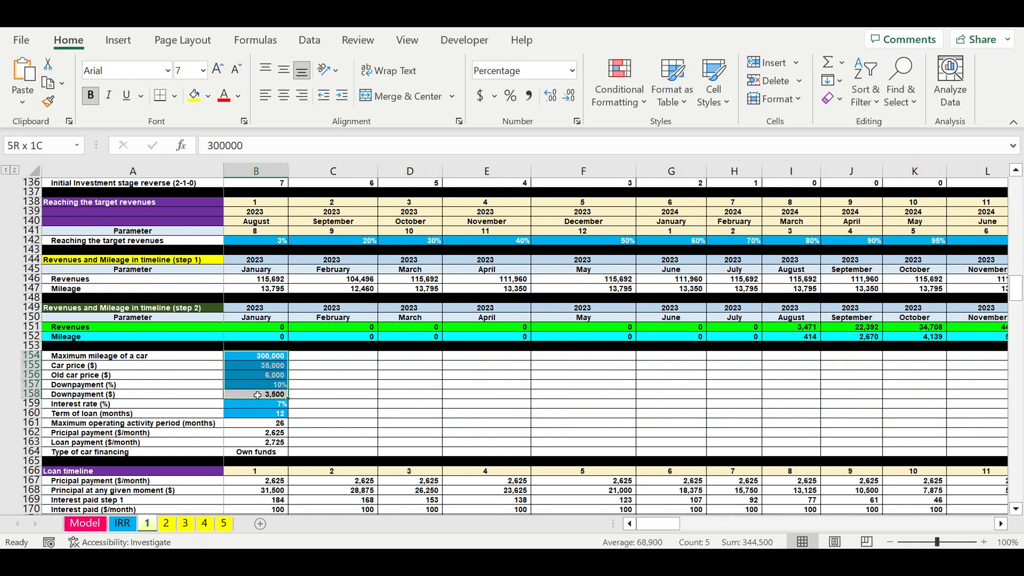
{"action": "left_click", "coordinate": [108, 356]}
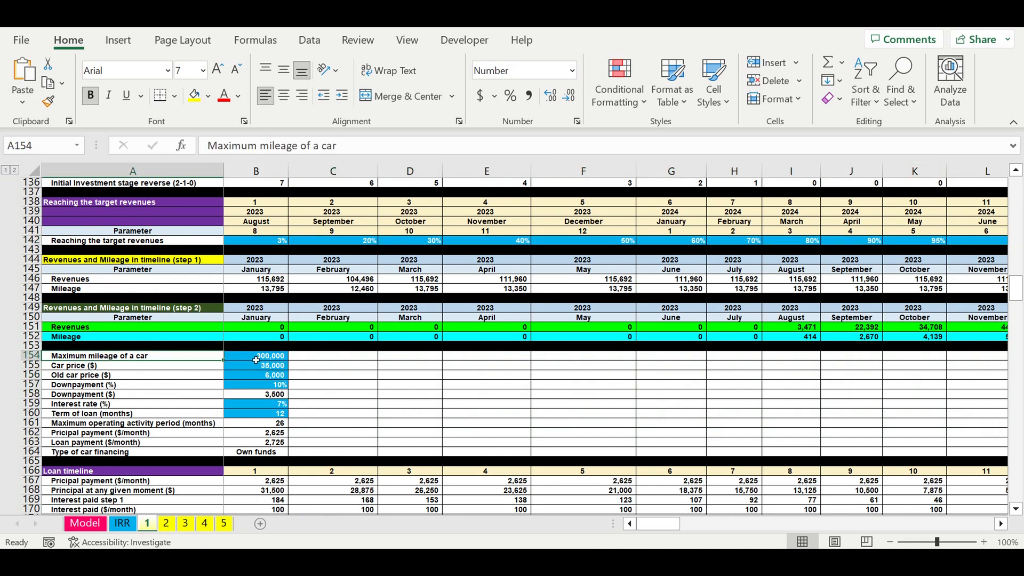
{"action": "left_click", "coordinate": [256, 359]}
{"action": "left_click", "coordinate": [251, 370]}
{"action": "left_click", "coordinate": [251, 377]}
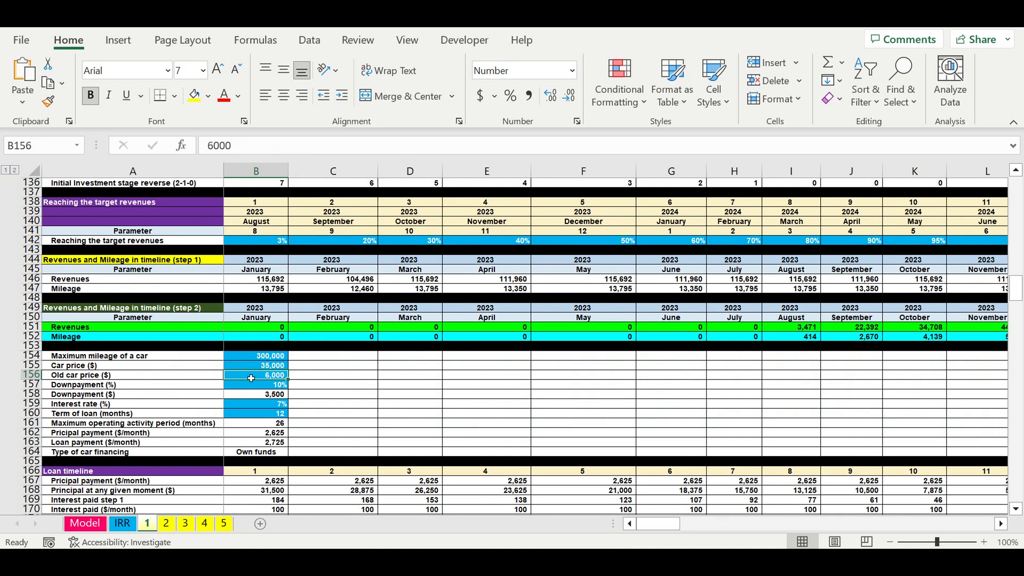
{"action": "left_click", "coordinate": [254, 356]}
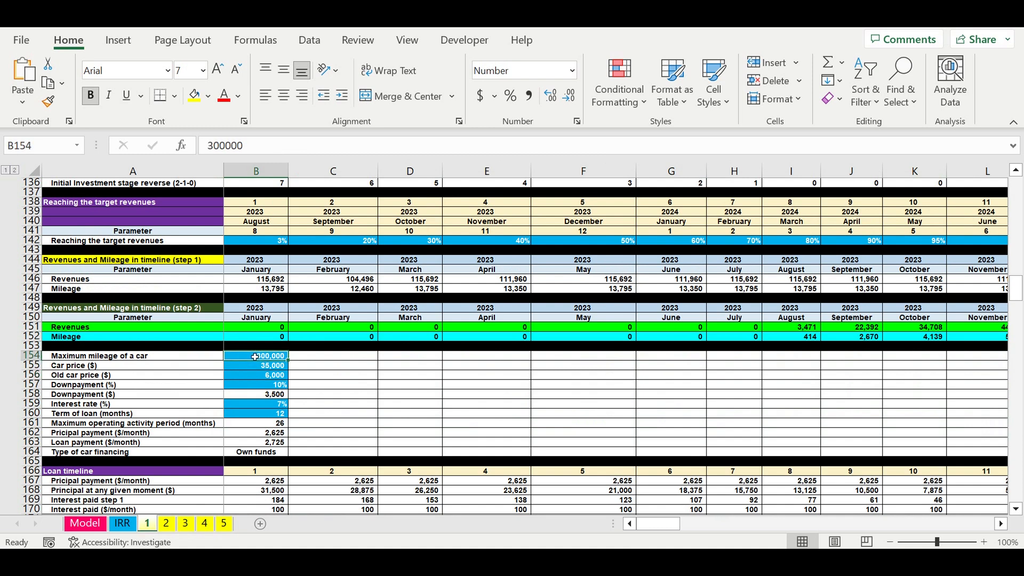
- Examine the car loan's downpayment percentage, interest rate and term in months
{"action": "left_click", "coordinate": [256, 387]}
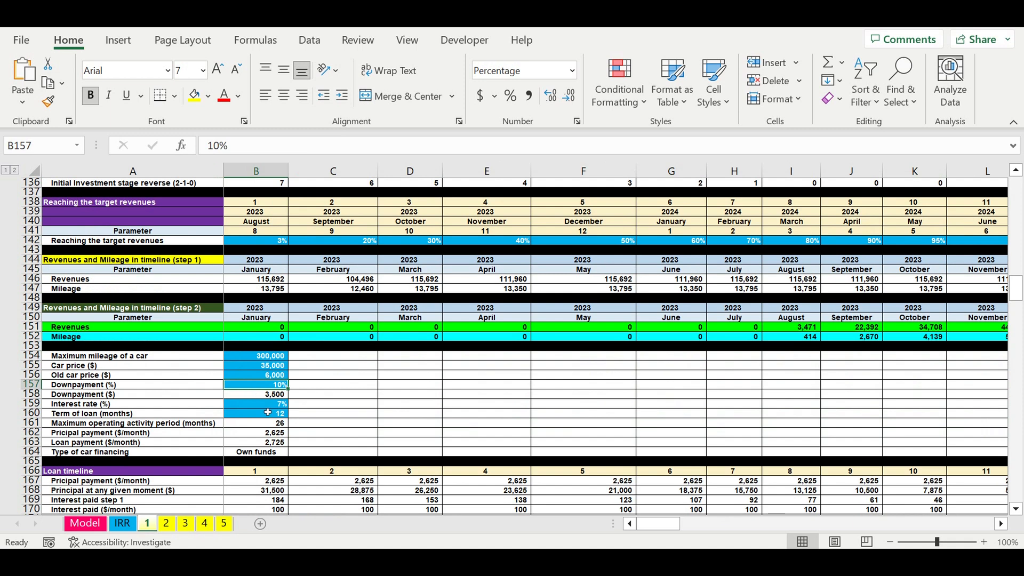
{"action": "left_click", "coordinate": [248, 408]}
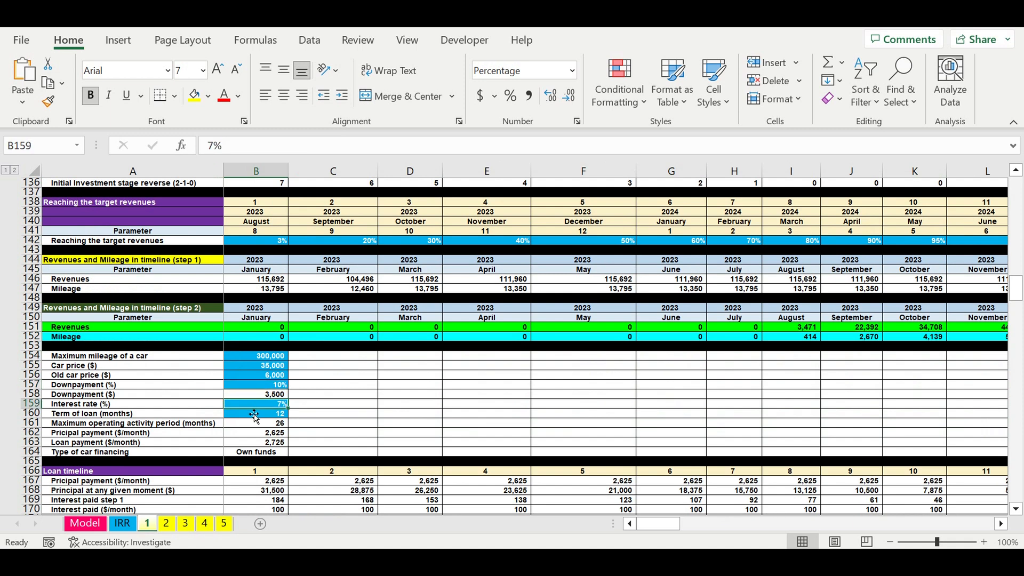
{"action": "left_click", "coordinate": [258, 415]}
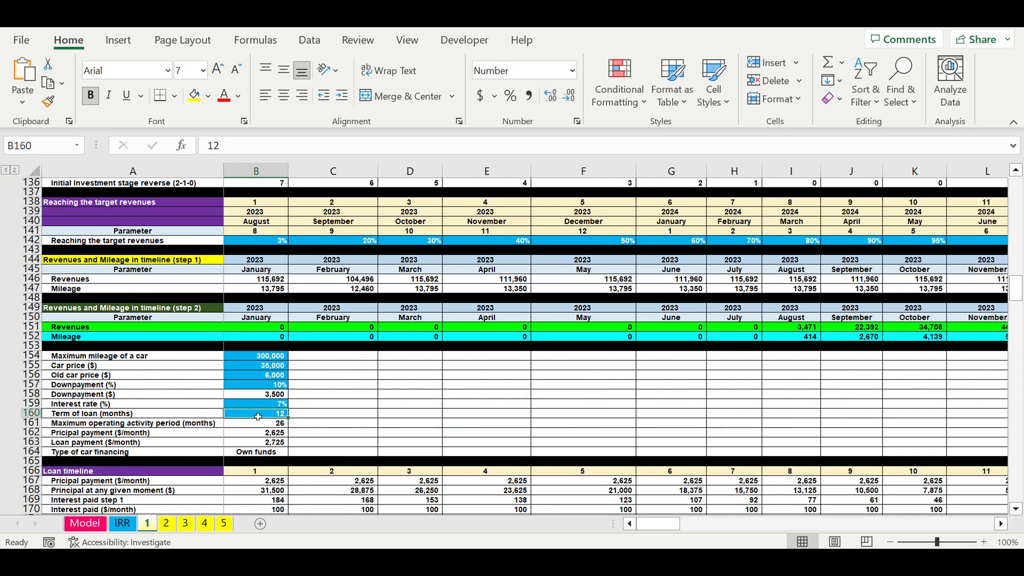
- Examine the Periodic dealership maintenance COEFF and the maintenance table's Mileage and $/service columns
{"action": "scroll", "coordinate": [400, 421], "scroll_direction": "down", "scroll_amount": 8}
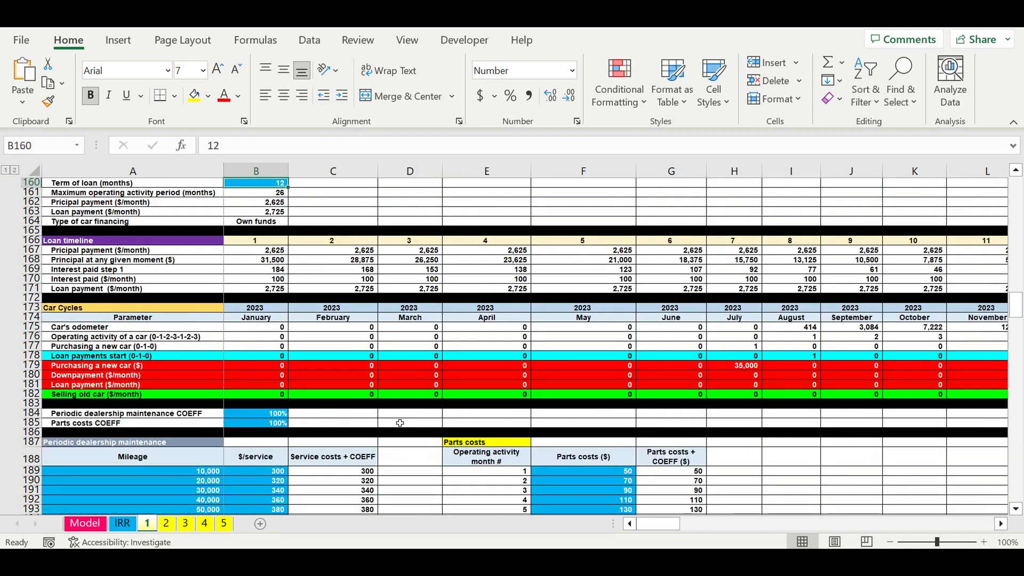
{"action": "scroll", "coordinate": [400, 422], "scroll_direction": "down", "scroll_amount": 5}
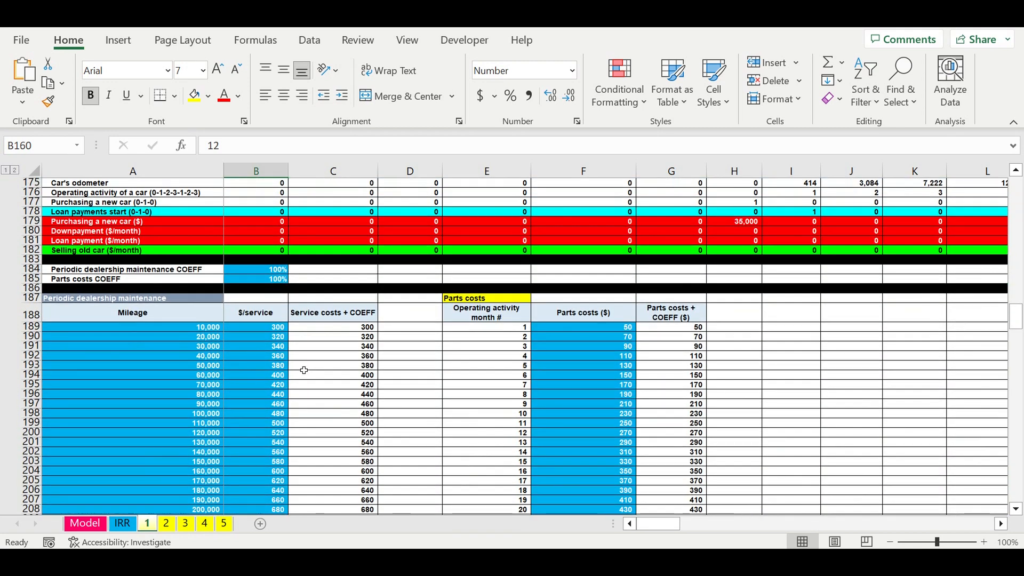
{"action": "left_click", "coordinate": [122, 270]}
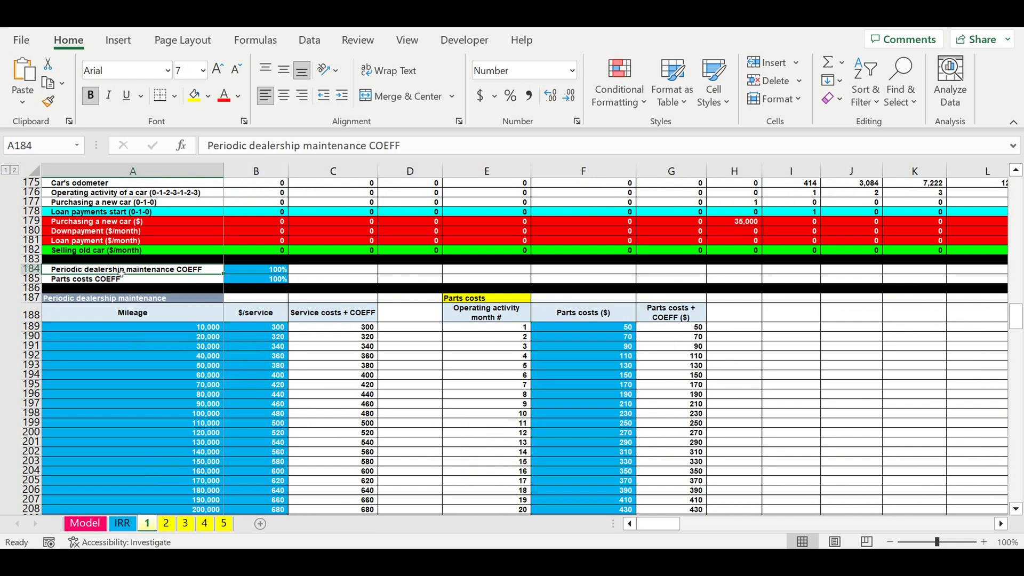
{"action": "left_click_drag", "start_coordinate": [180, 328], "coordinate": [186, 489]}
{"action": "left_click_drag", "start_coordinate": [258, 326], "coordinate": [258, 485]}
{"action": "left_click", "coordinate": [208, 366]}
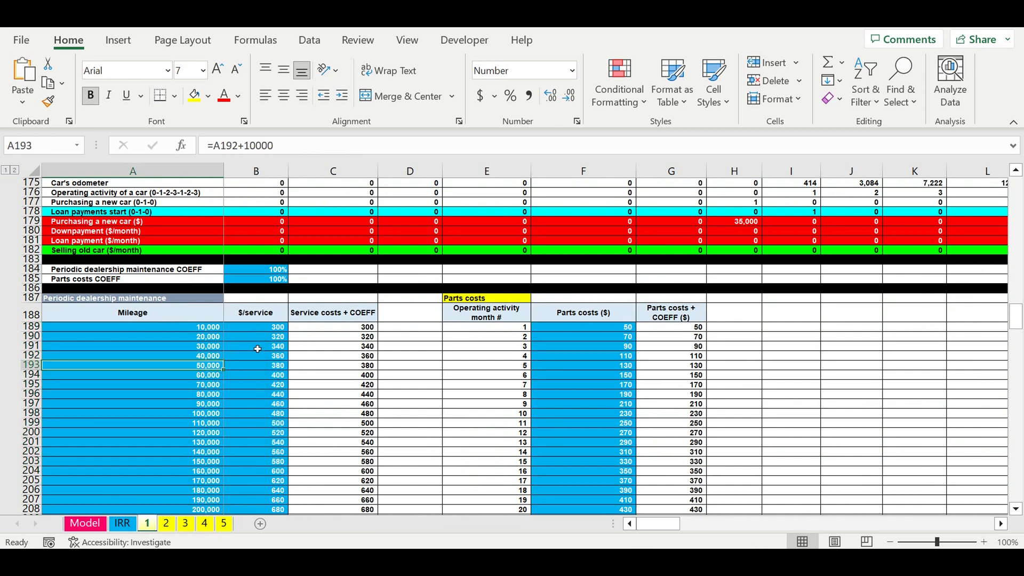
{"action": "left_click_drag", "start_coordinate": [258, 326], "coordinate": [258, 500]}
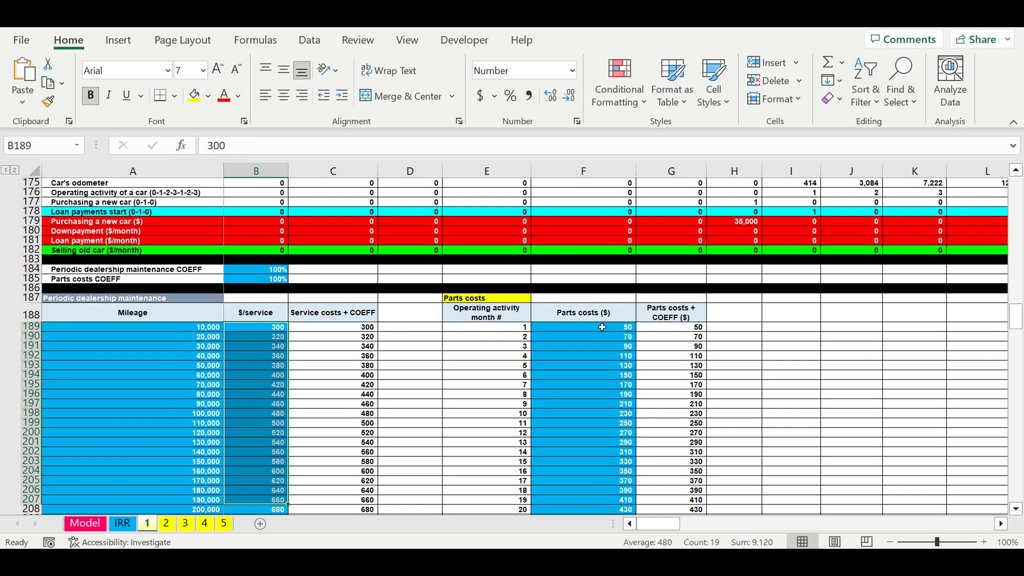
- Examine the Parts costs table's operating activity months and Parts costs ($) column
{"action": "left_click", "coordinate": [455, 300]}
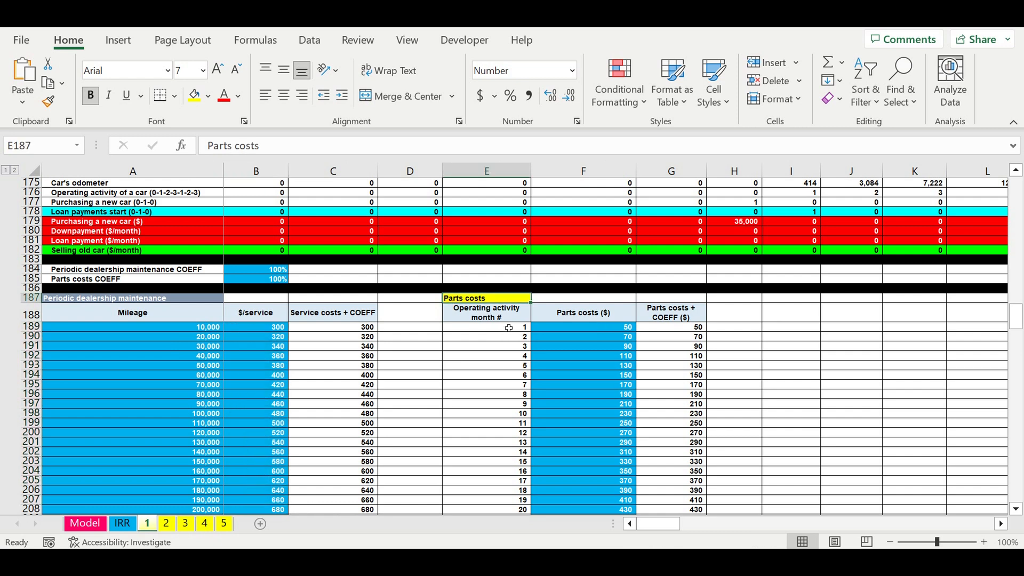
{"action": "left_click_drag", "start_coordinate": [508, 327], "coordinate": [518, 509]}
{"action": "left_click", "coordinate": [598, 330]}
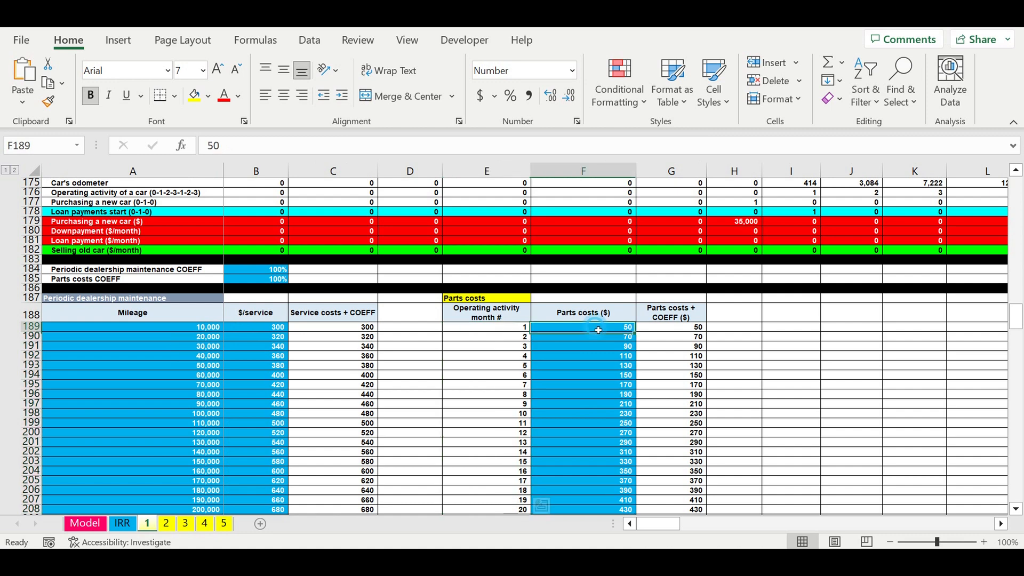
{"action": "left_click_drag", "start_coordinate": [598, 330], "coordinate": [600, 499]}
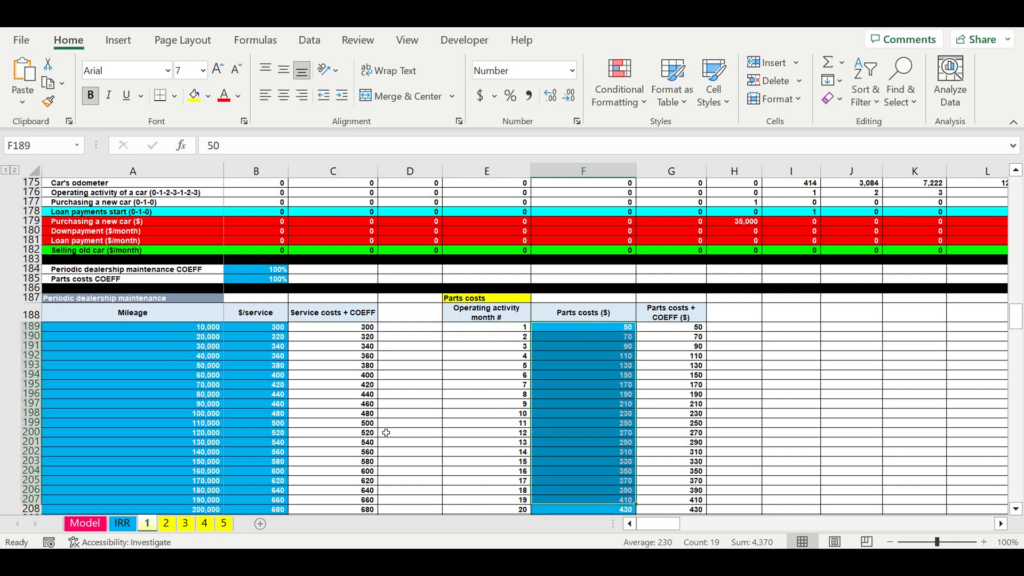
- Look over the higher-mileage maintenance rows and later-month parts costs further down both tables
{"action": "scroll", "coordinate": [395, 426], "scroll_direction": "down", "scroll_amount": 4}
{"action": "scroll", "coordinate": [395, 426], "scroll_direction": "down", "scroll_amount": 16}
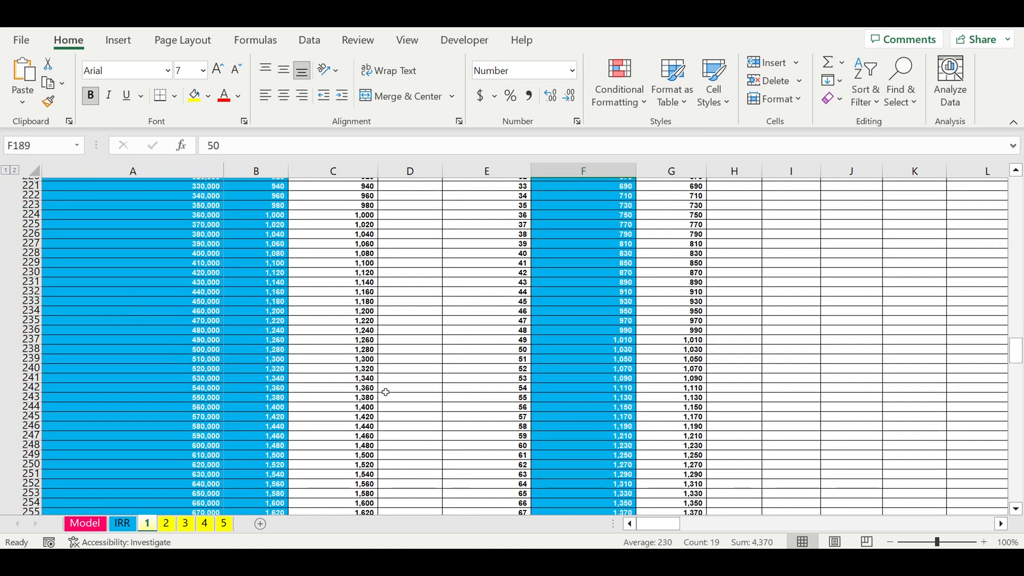
{"action": "scroll", "coordinate": [386, 397], "scroll_direction": "down", "scroll_amount": 5}
{"action": "left_click_drag", "start_coordinate": [98, 260], "coordinate": [280, 415]}
{"action": "left_click_drag", "start_coordinate": [596, 261], "coordinate": [592, 388]}
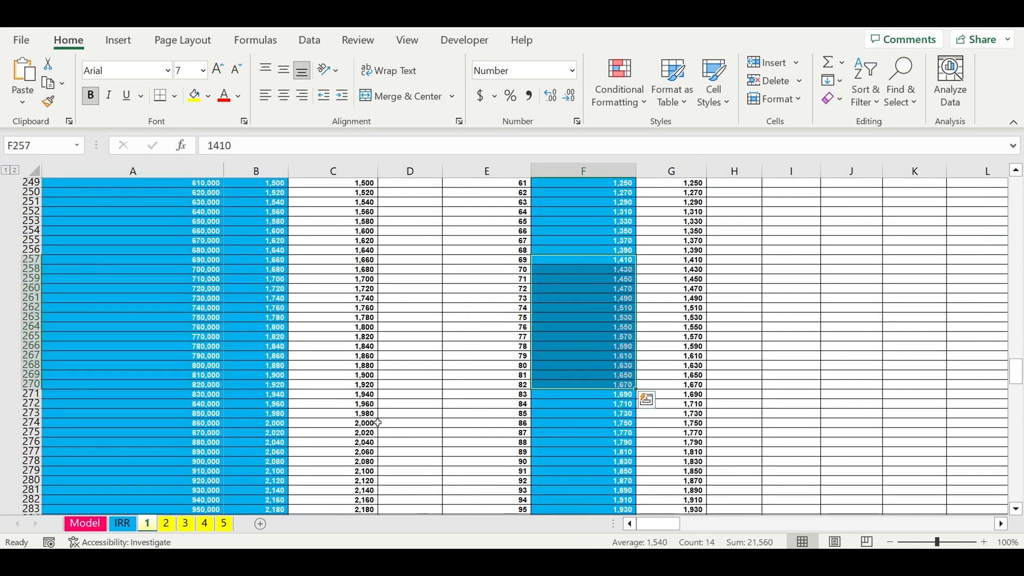
- Examine the Primary investment plan's items and their monthly amounts for the three months before the operating activity start
{"action": "scroll", "coordinate": [375, 419], "scroll_direction": "down", "scroll_amount": 5}
{"action": "scroll", "coordinate": [375, 419], "scroll_direction": "down", "scroll_amount": 11}
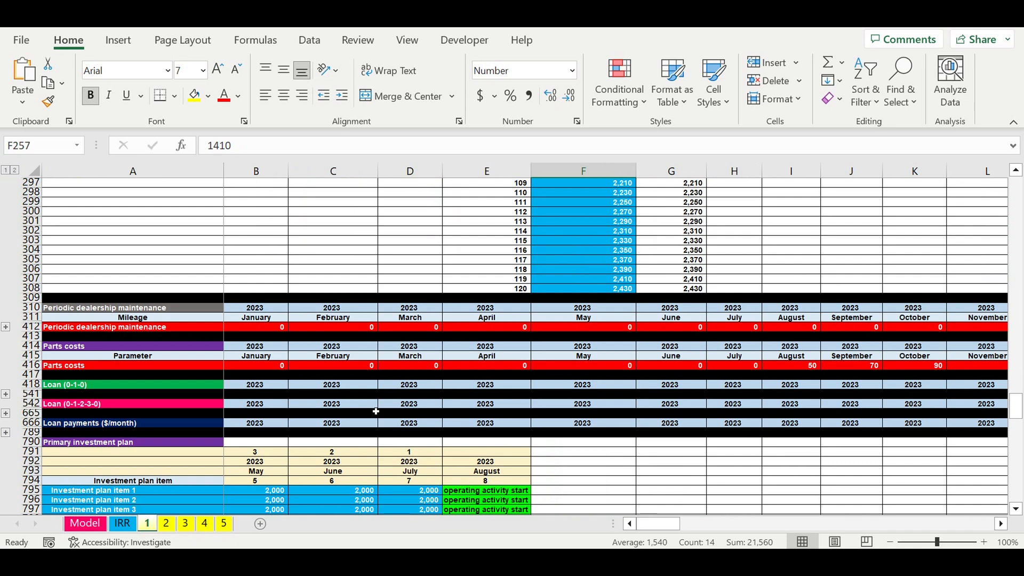
{"action": "scroll", "coordinate": [376, 411], "scroll_direction": "down", "scroll_amount": 3}
{"action": "scroll", "coordinate": [376, 411], "scroll_direction": "down", "scroll_amount": 4}
{"action": "left_click_drag", "start_coordinate": [134, 288], "coordinate": [429, 433]}
{"action": "left_click_drag", "start_coordinate": [86, 291], "coordinate": [89, 442]}
{"action": "left_click_drag", "start_coordinate": [266, 252], "coordinate": [410, 279]}
{"action": "left_click_drag", "start_coordinate": [264, 290], "coordinate": [412, 440]}
- Look over the monthly Primary investment plan table and the Fixed costs tables for the typical year and by month
{"action": "scroll", "coordinate": [392, 414], "scroll_direction": "down", "scroll_amount": 10}
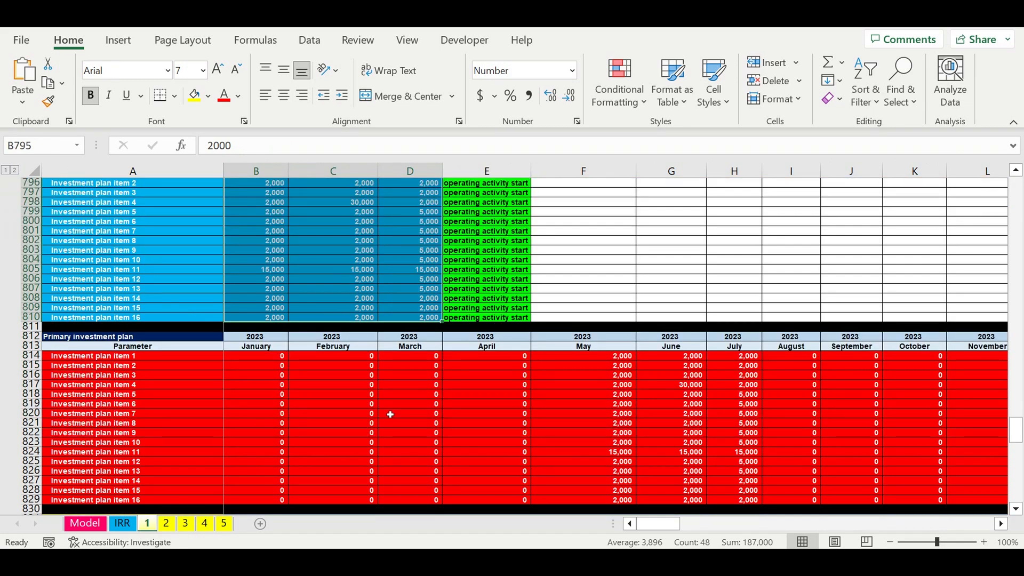
{"action": "scroll", "coordinate": [390, 408], "scroll_direction": "down", "scroll_amount": 3}
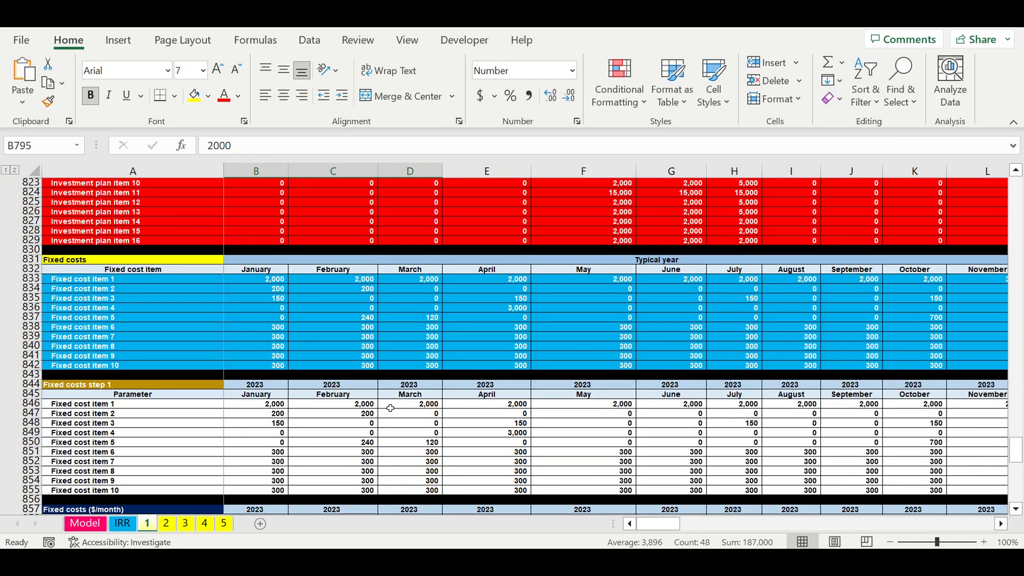
{"action": "scroll", "coordinate": [387, 388], "scroll_direction": "down", "scroll_amount": 1}
{"action": "scroll", "coordinate": [389, 386], "scroll_direction": "down", "scroll_amount": 1}
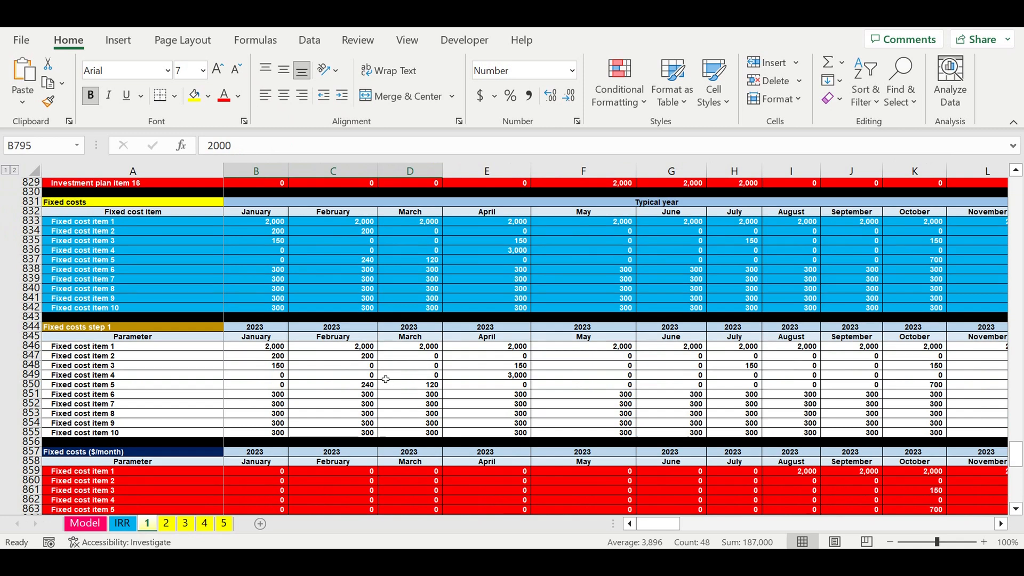
{"action": "scroll", "coordinate": [393, 381], "scroll_direction": "down", "scroll_amount": 1}
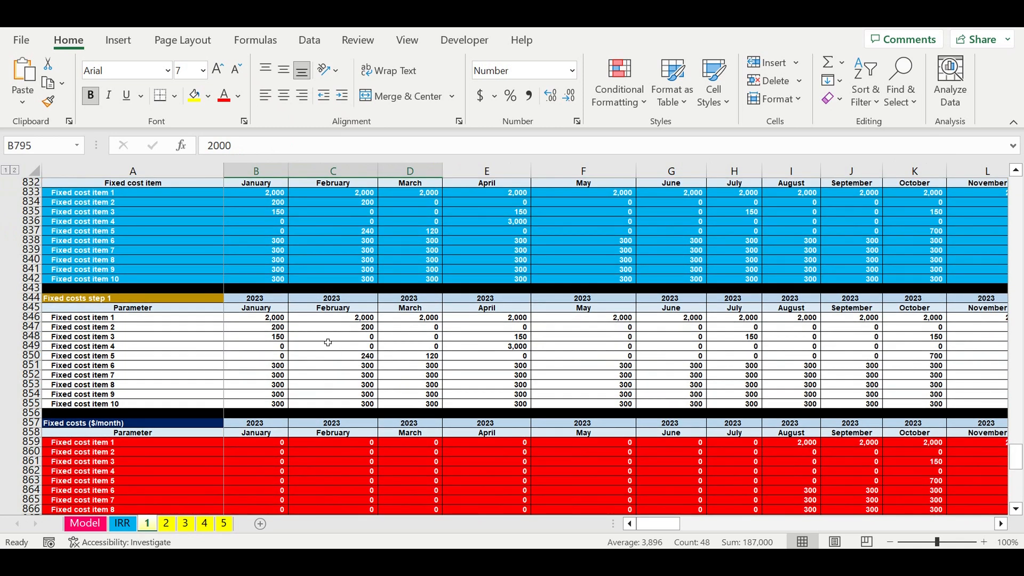
{"action": "scroll", "coordinate": [323, 365], "scroll_direction": "down", "scroll_amount": 2}
- Examine the gasoline cost, Uber / Lyft commission and driver payroll inputs, continuing to the Data consolidation table
{"action": "scroll", "coordinate": [323, 365], "scroll_direction": "down", "scroll_amount": 7}
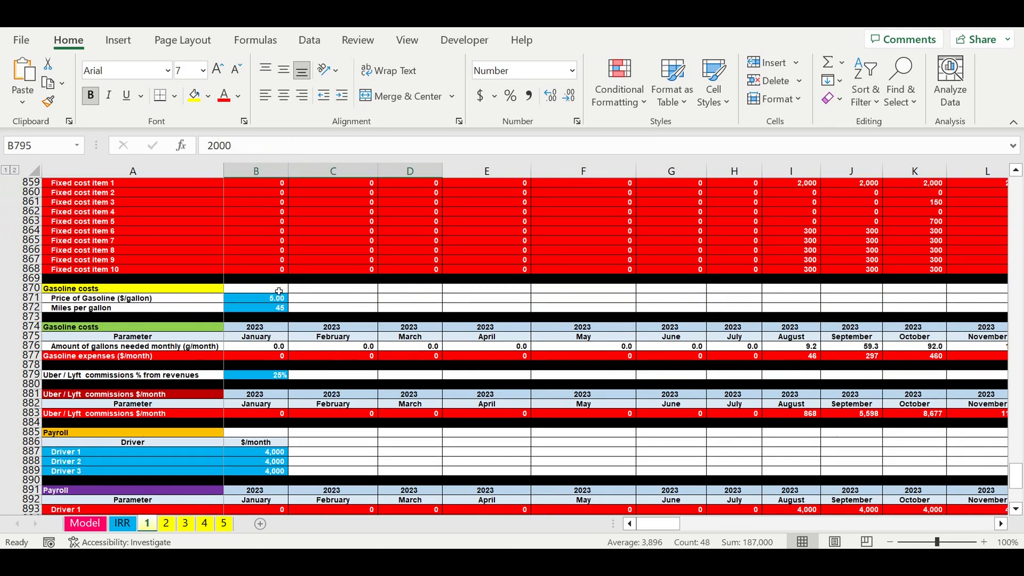
{"action": "left_click_drag", "start_coordinate": [246, 293], "coordinate": [251, 310]}
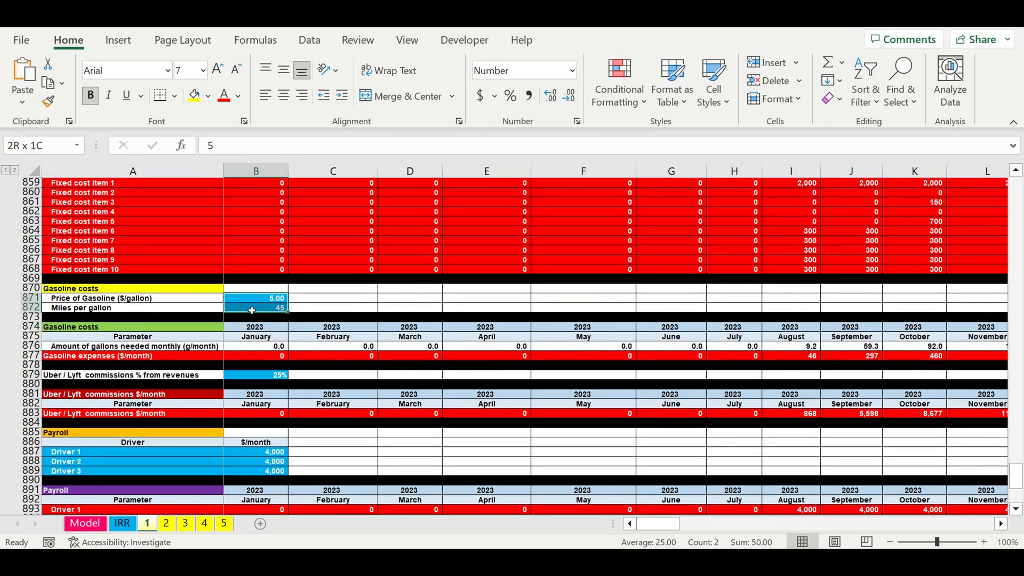
{"action": "left_click", "coordinate": [270, 377]}
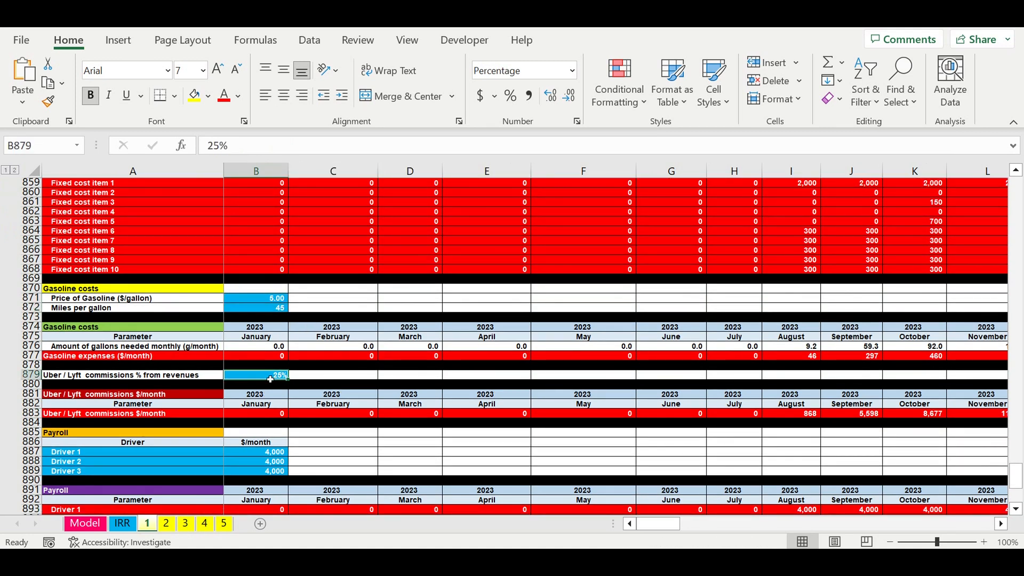
{"action": "left_click_drag", "start_coordinate": [215, 453], "coordinate": [248, 471]}
{"action": "scroll", "coordinate": [376, 414], "scroll_direction": "down", "scroll_amount": 4}
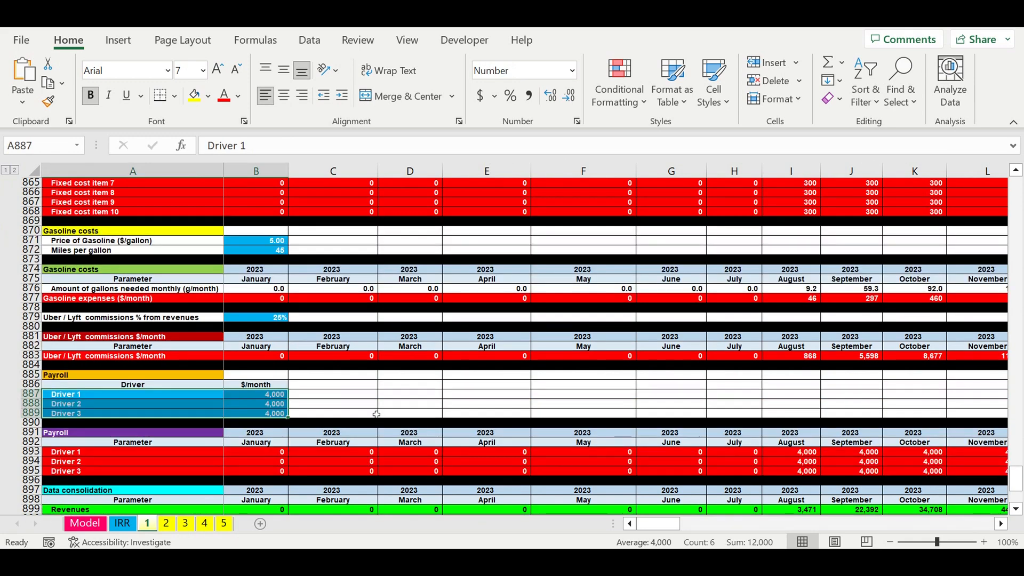
{"action": "scroll", "coordinate": [376, 414], "scroll_direction": "down", "scroll_amount": 6}
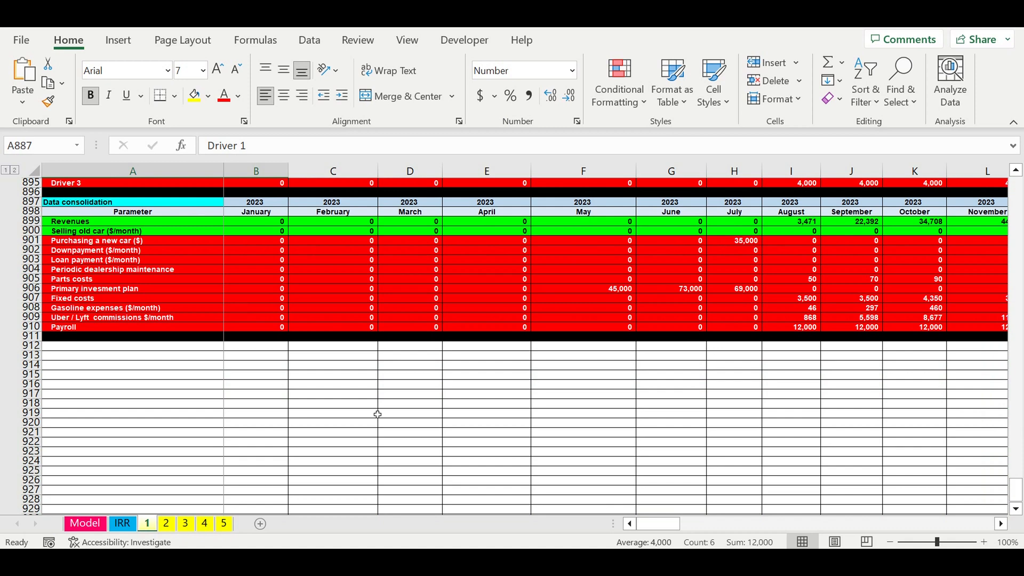
- Glance through the sheets of the other cars and return to the Model sheet
{"action": "left_click", "coordinate": [101, 525]}
{"action": "left_click", "coordinate": [172, 525]}
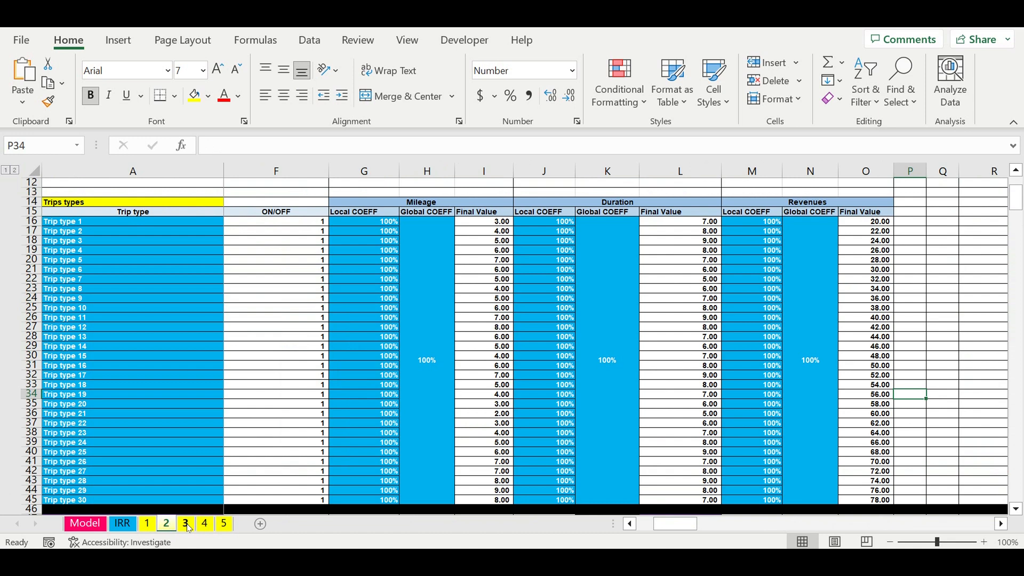
{"action": "left_click", "coordinate": [188, 527]}
{"action": "left_click", "coordinate": [224, 525]}
{"action": "left_click", "coordinate": [105, 523]}
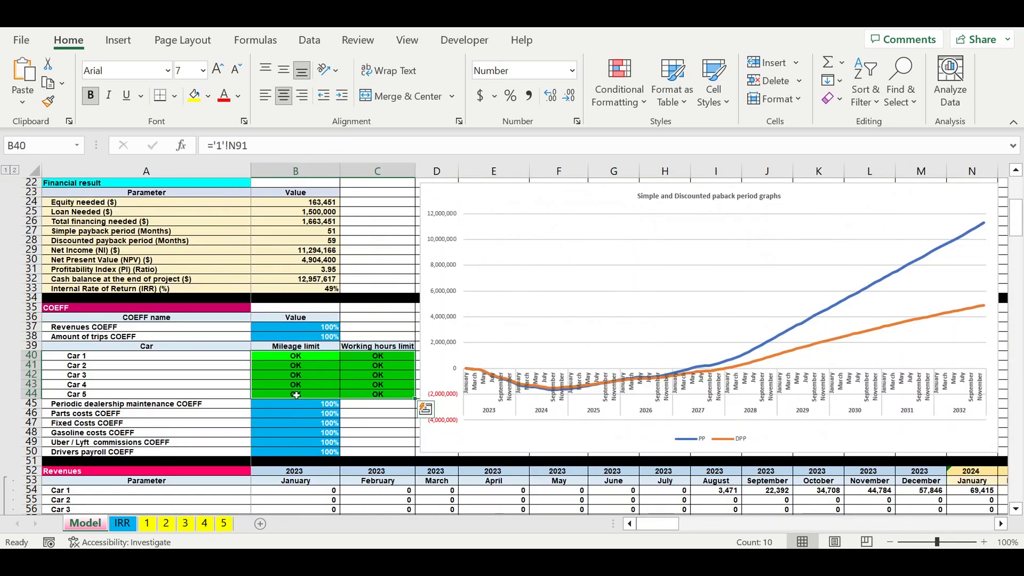
- Examine the model's first year and the Cars table's names, ON/OFF switches and operating activity start years and months
{"action": "left_click", "coordinate": [297, 442]}
{"action": "scroll", "coordinate": [341, 423], "scroll_direction": "up", "scroll_amount": 7}
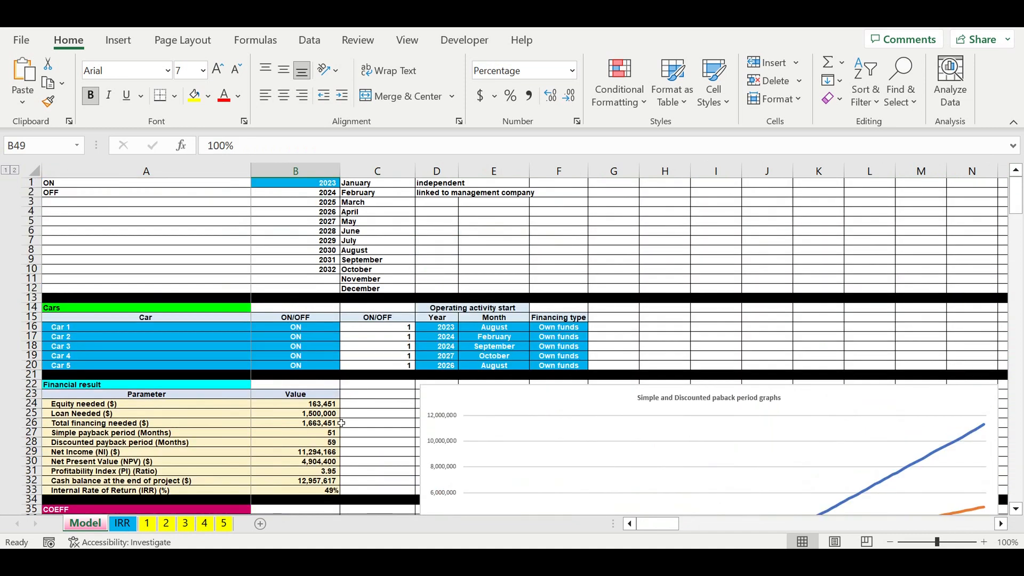
{"action": "left_click", "coordinate": [327, 185]}
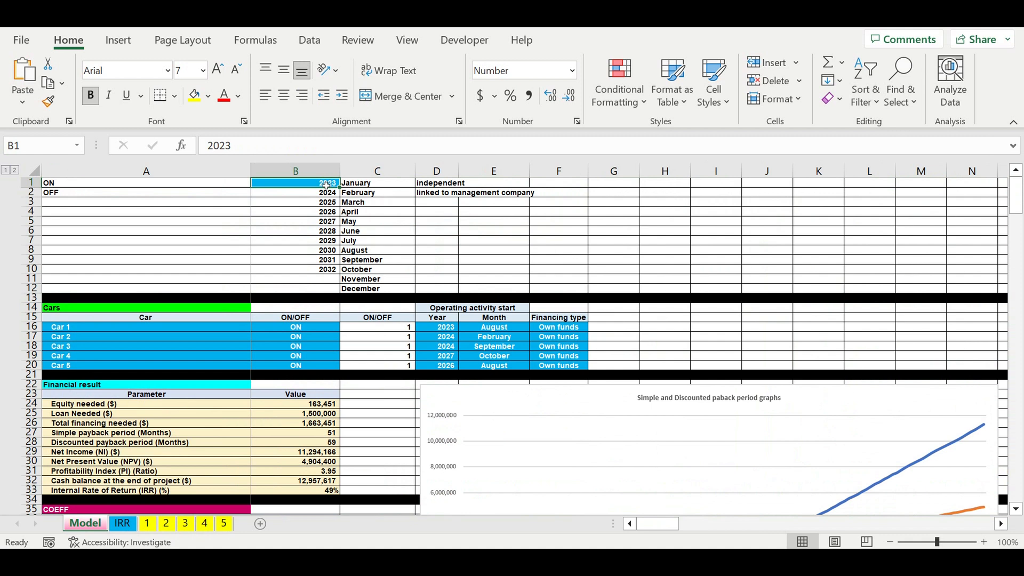
{"action": "left_click_drag", "start_coordinate": [177, 332], "coordinate": [179, 373]}
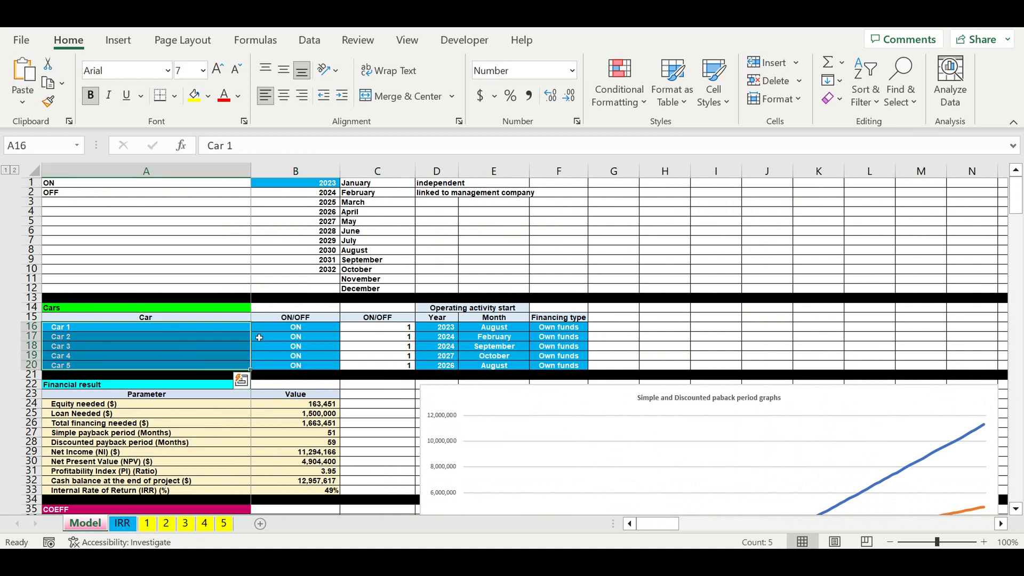
{"action": "left_click_drag", "start_coordinate": [278, 329], "coordinate": [287, 367]}
{"action": "left_click_drag", "start_coordinate": [437, 329], "coordinate": [493, 367]}
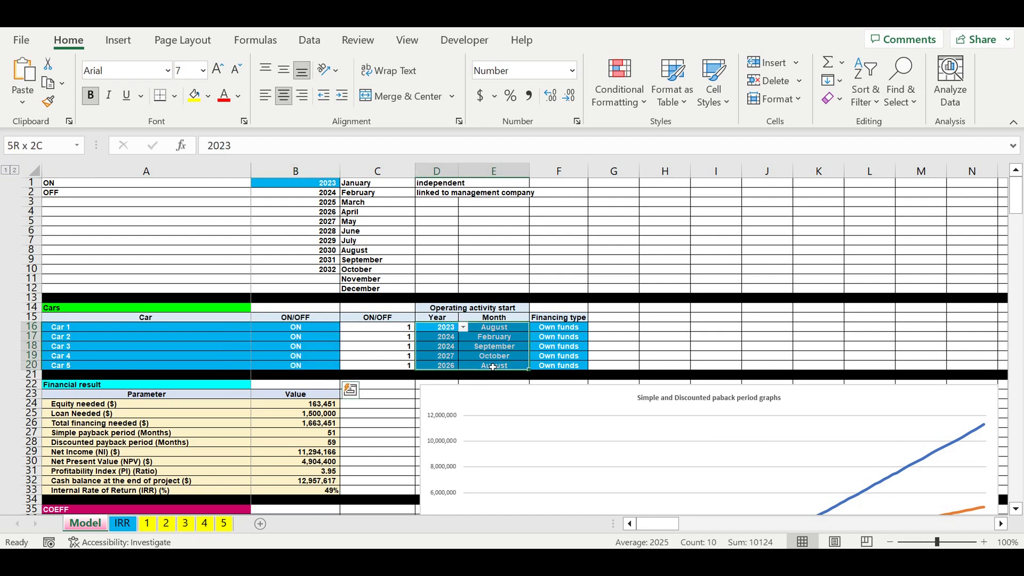
{"action": "left_click_drag", "start_coordinate": [493, 367], "coordinate": [492, 367]}
- View the financing type options available for Car 1 without changing the selection
{"action": "left_click", "coordinate": [566, 326]}
{"action": "left_click", "coordinate": [592, 327]}
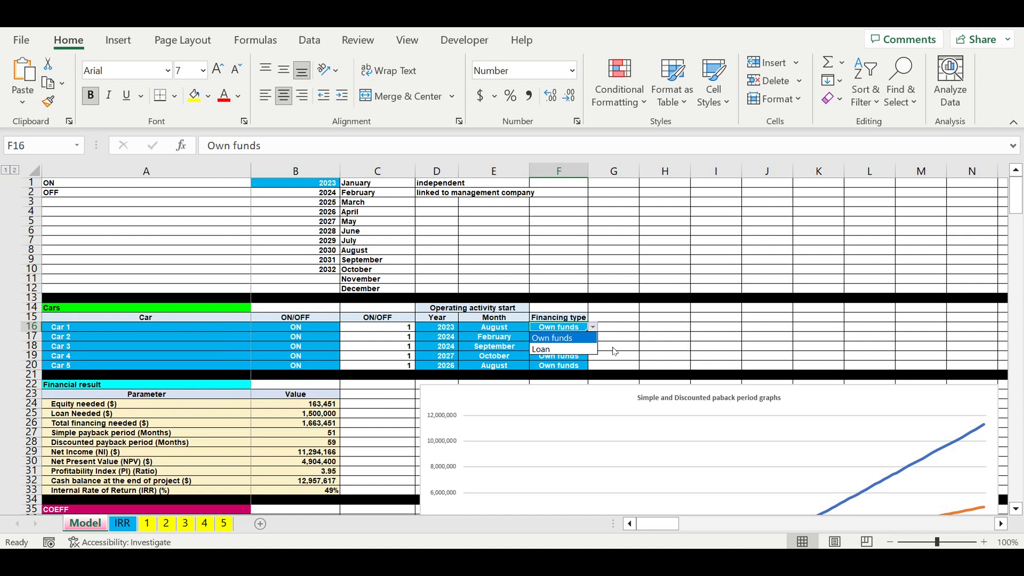
{"action": "key", "text": "Escape"}
- Examine the Financial result parameters and the adjustable percentages in the COEFF table
{"action": "scroll", "coordinate": [297, 437], "scroll_direction": "down", "scroll_amount": 1}
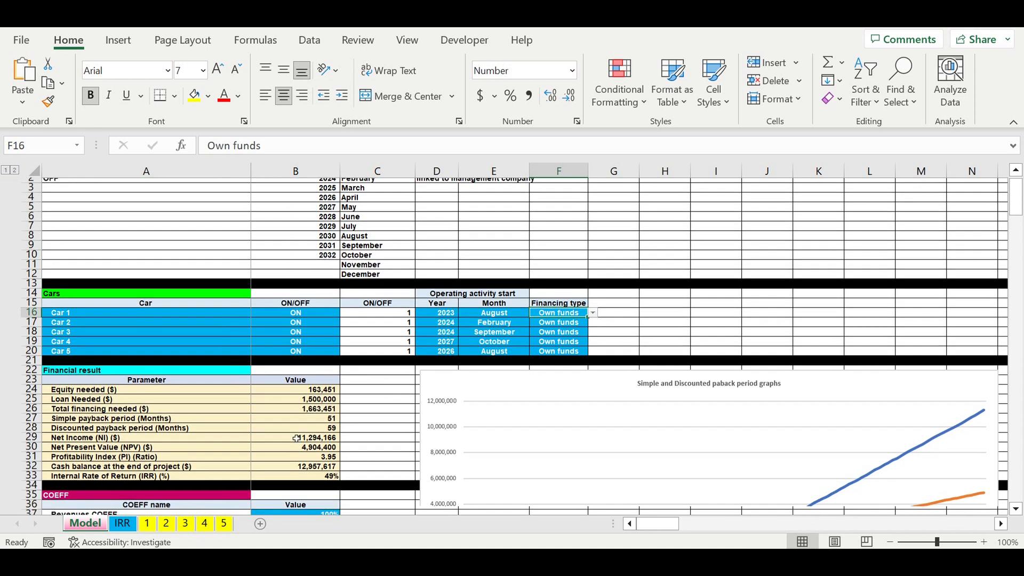
{"action": "left_click_drag", "start_coordinate": [230, 375], "coordinate": [299, 461]}
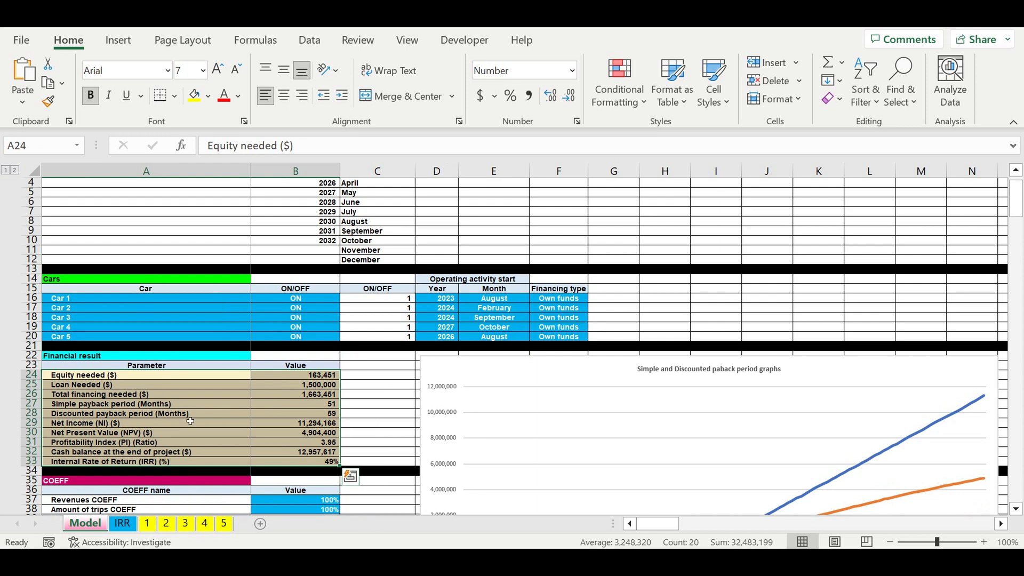
{"action": "scroll", "coordinate": [259, 432], "scroll_direction": "down", "scroll_amount": 5}
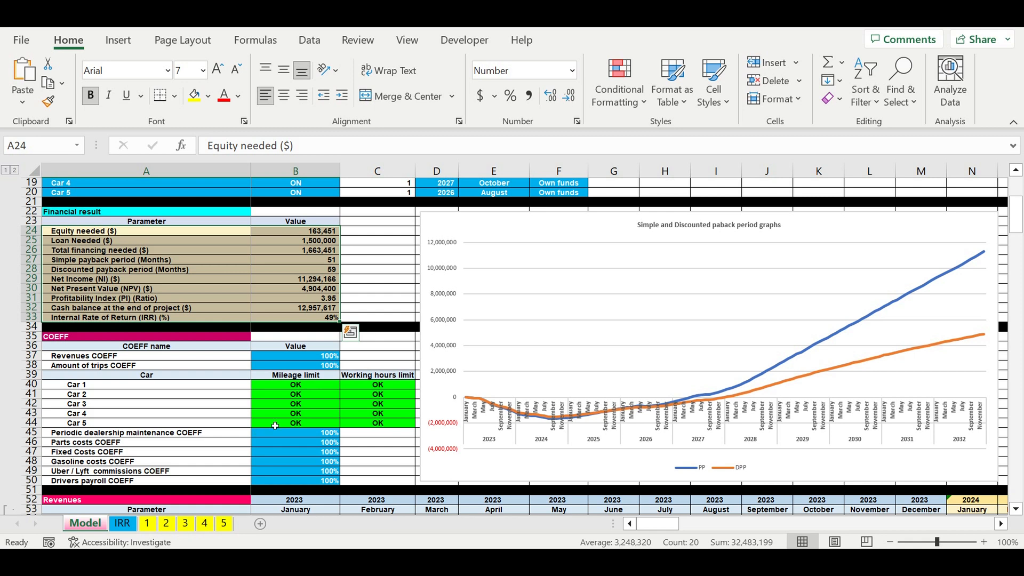
{"action": "left_click_drag", "start_coordinate": [310, 356], "coordinate": [310, 365]}
{"action": "left_click_drag", "start_coordinate": [302, 433], "coordinate": [312, 482]}
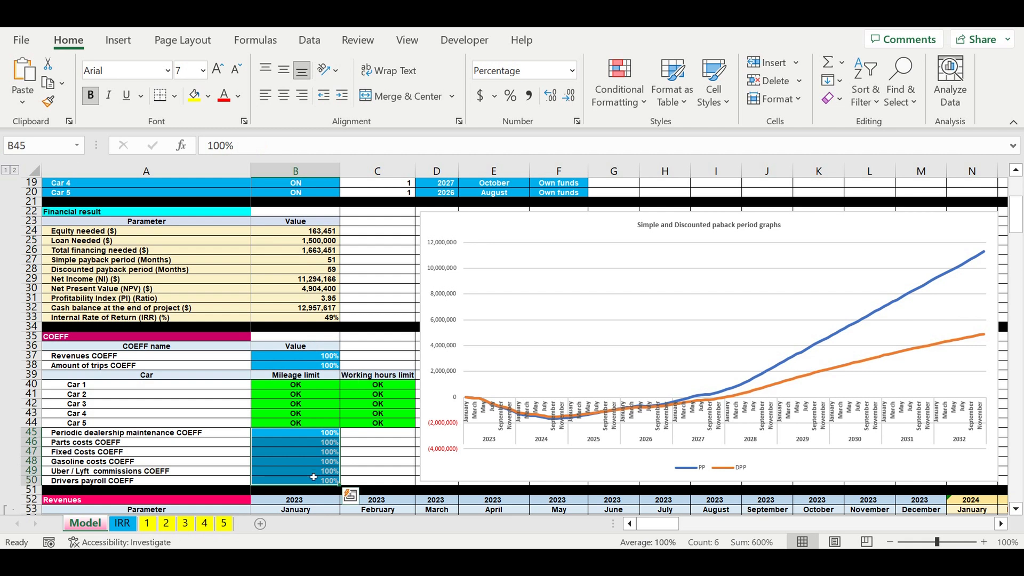
- Go through the COEFF names one by one: revenues, amount of trips, dealership maintenance, parts, fixed and gasoline costs
{"action": "left_click", "coordinate": [71, 357]}
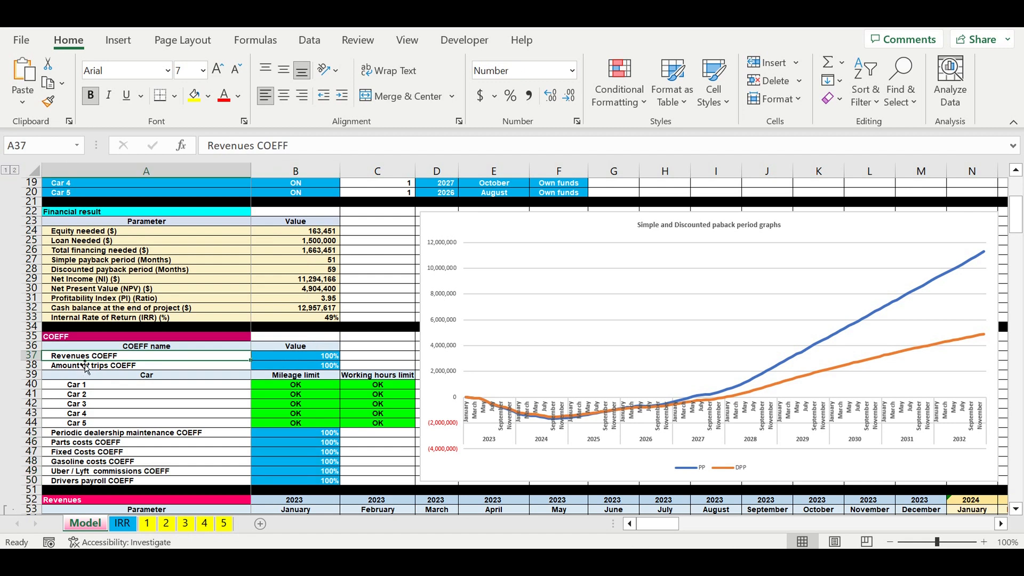
{"action": "left_click", "coordinate": [80, 367]}
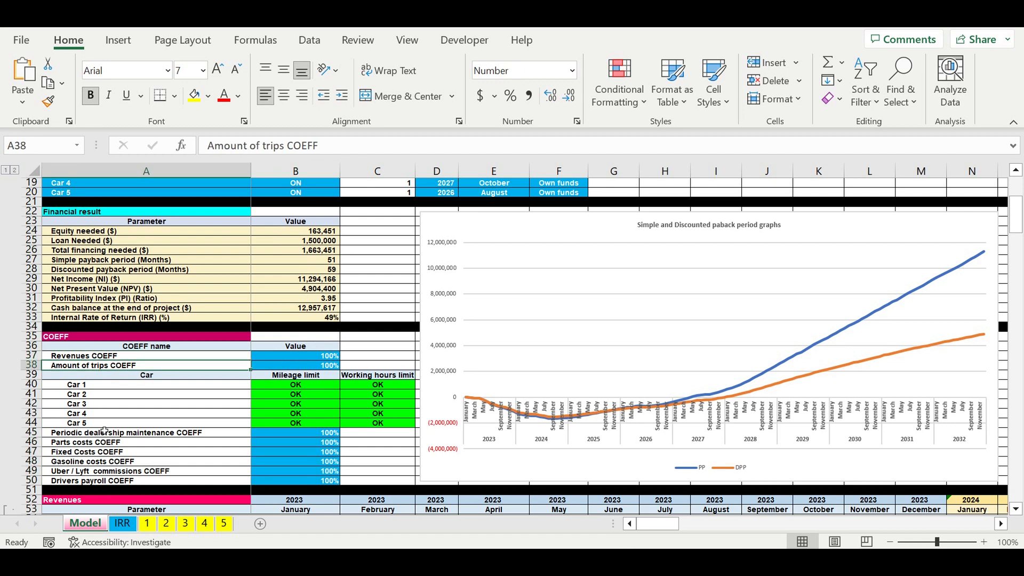
{"action": "left_click", "coordinate": [94, 432]}
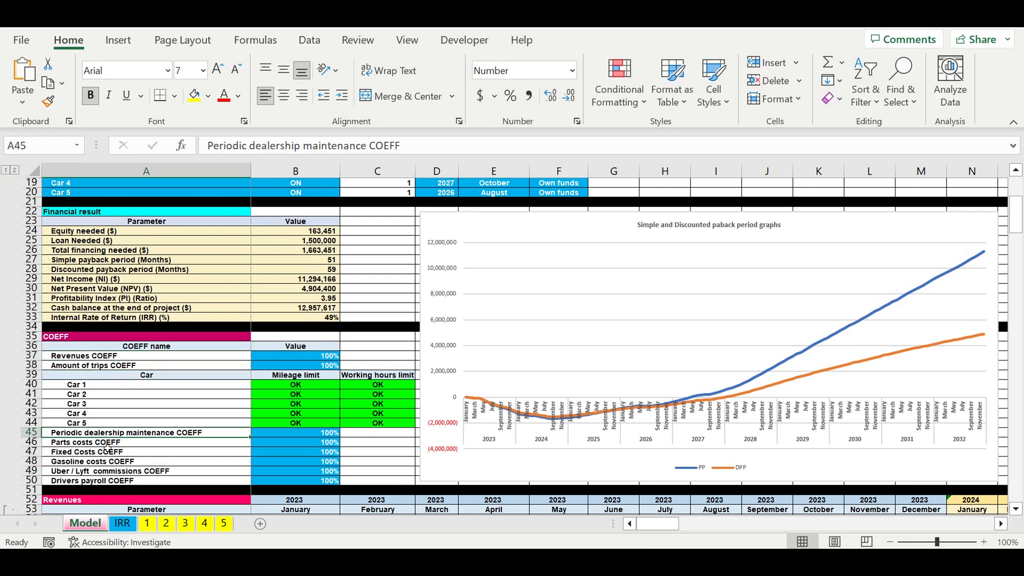
{"action": "left_click", "coordinate": [72, 443]}
{"action": "left_click", "coordinate": [78, 453]}
{"action": "left_click", "coordinate": [86, 462]}
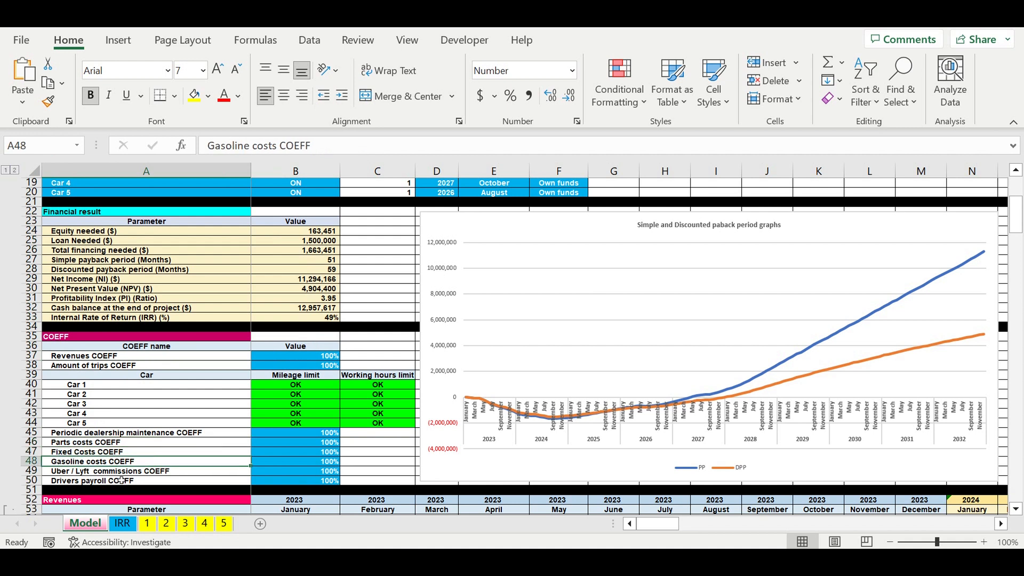
- Review the maintenance-to-payroll COEFF values alongside the Financial result values from Equity needed to Internal Rate of Return
{"action": "left_click_drag", "start_coordinate": [307, 437], "coordinate": [310, 484]}
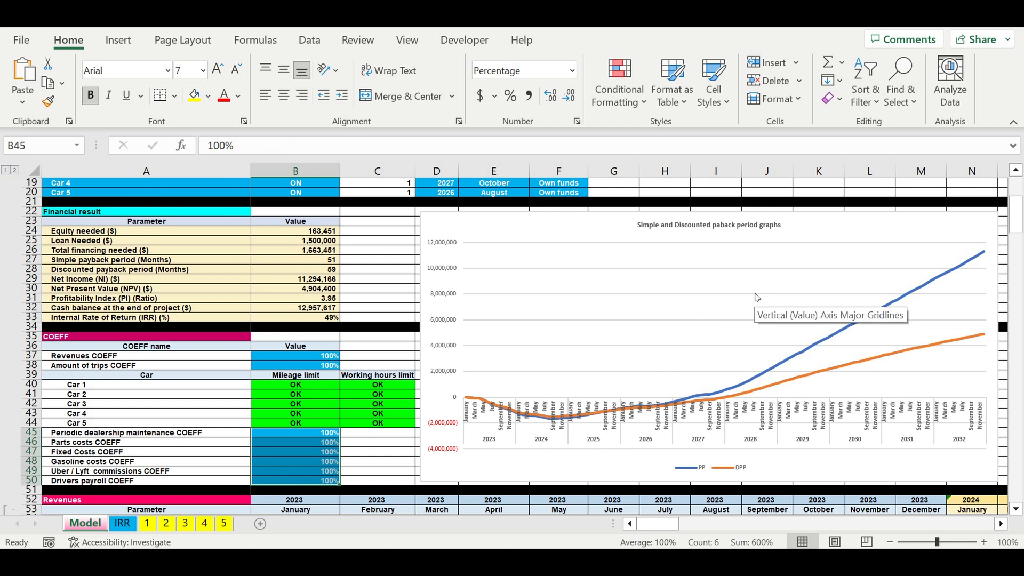
{"action": "left_click", "coordinate": [284, 231]}
{"action": "left_click_drag", "start_coordinate": [289, 249], "coordinate": [301, 321]}
- View the Management company ON/OFF options and leave the switch at ON
{"action": "scroll", "coordinate": [346, 368], "scroll_direction": "down", "scroll_amount": 10}
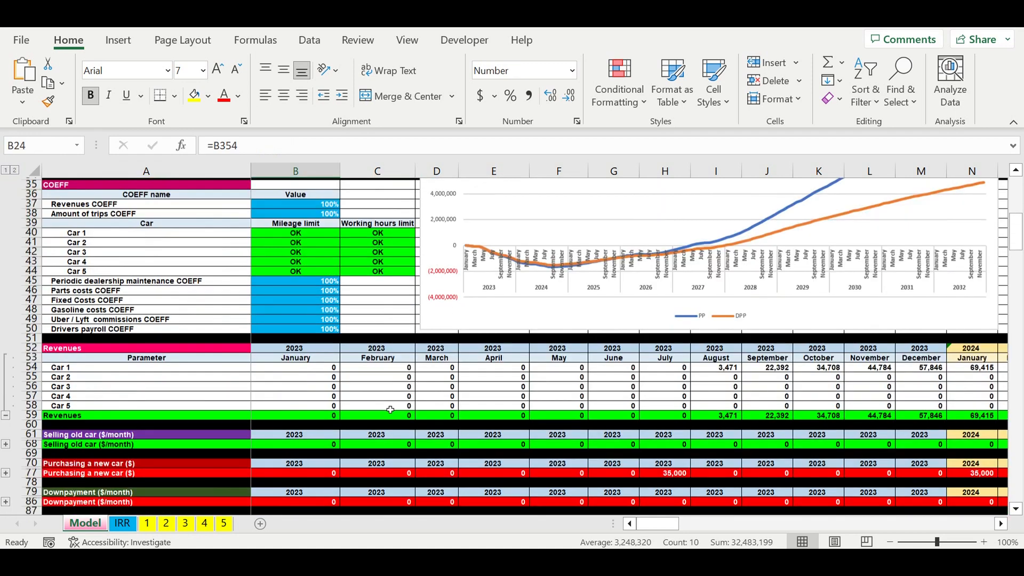
{"action": "scroll", "coordinate": [388, 406], "scroll_direction": "down", "scroll_amount": 15}
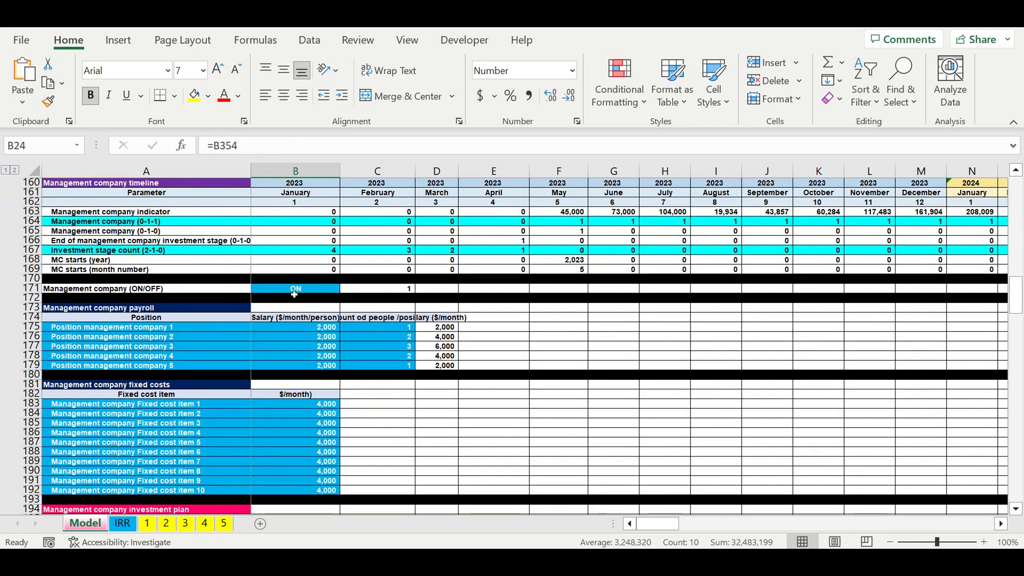
{"action": "left_click", "coordinate": [294, 291]}
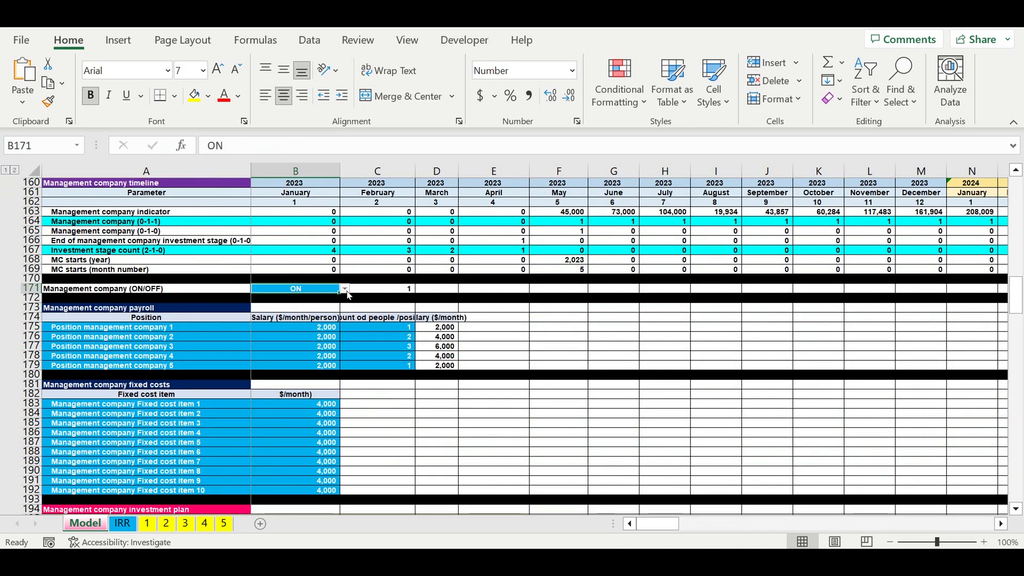
{"action": "left_click", "coordinate": [343, 288]}
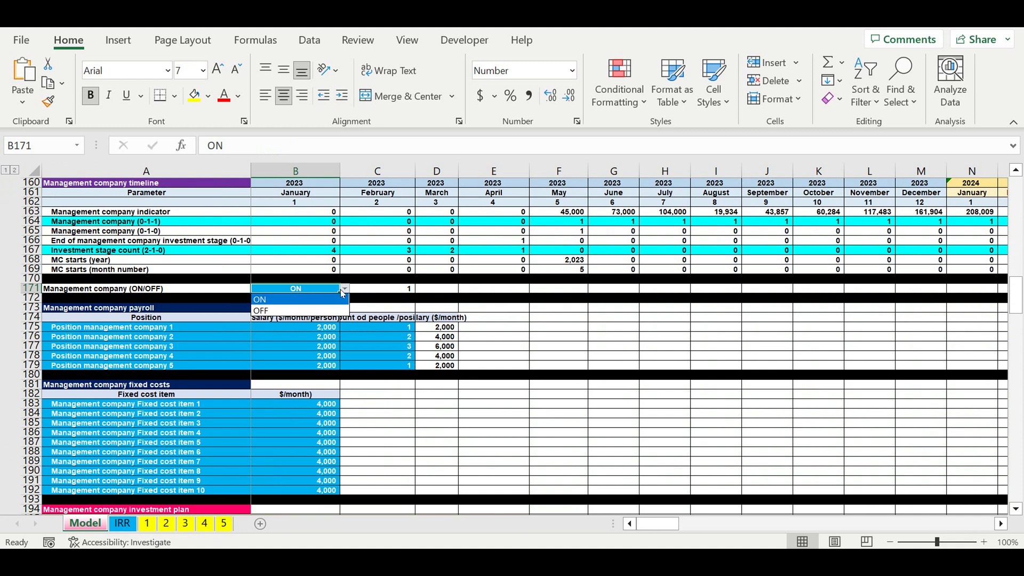
{"action": "left_click", "coordinate": [347, 337]}
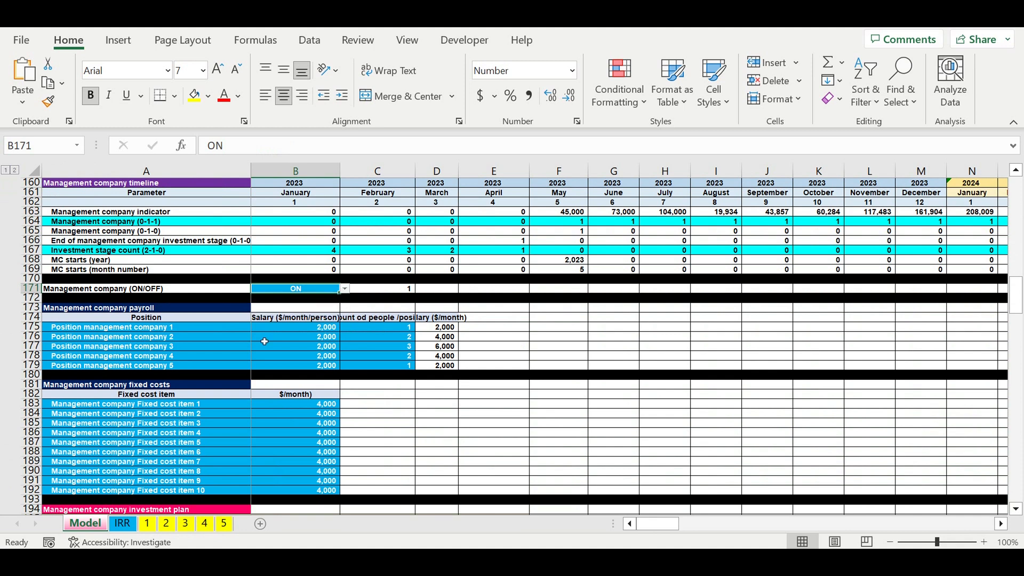
- Examine the management company's payroll salaries and headcounts and its monthly fixed cost items
{"action": "left_click", "coordinate": [293, 327]}
{"action": "left_click_drag", "start_coordinate": [326, 353], "coordinate": [385, 365]}
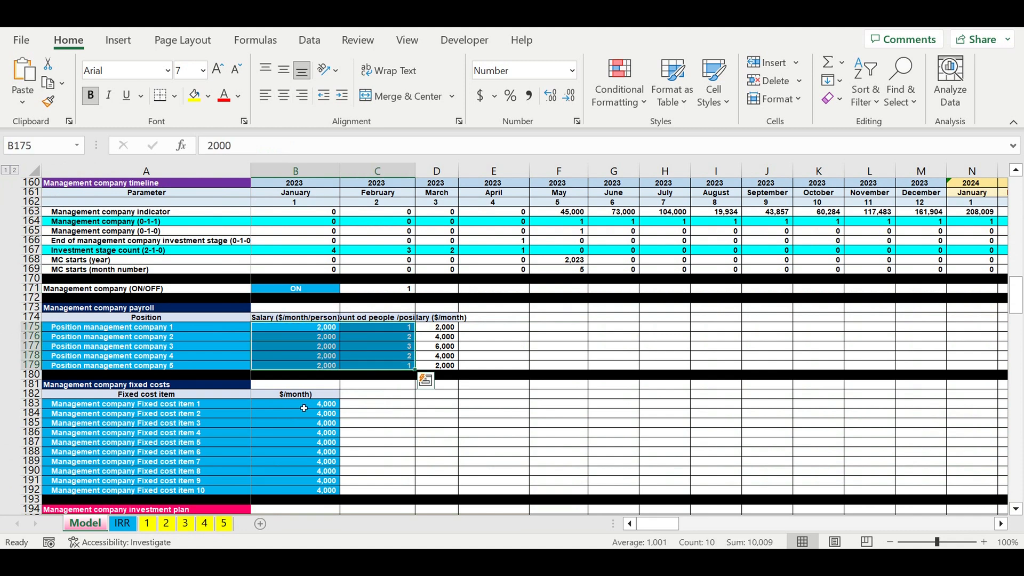
{"action": "left_click_drag", "start_coordinate": [162, 395], "coordinate": [318, 493]}
- Examine the Management company investment plan's items and amounts for the three months before operations start
{"action": "scroll", "coordinate": [318, 493], "scroll_direction": "down", "scroll_amount": 1}
{"action": "scroll", "coordinate": [210, 327], "scroll_direction": "down", "scroll_amount": 6}
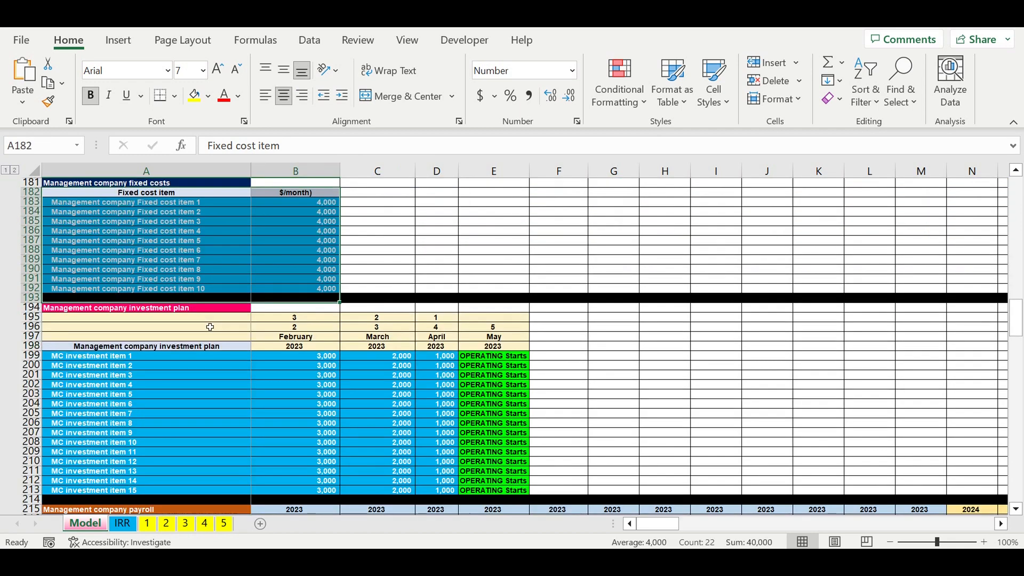
{"action": "scroll", "coordinate": [210, 327], "scroll_direction": "down", "scroll_amount": 3}
{"action": "left_click_drag", "start_coordinate": [208, 270], "coordinate": [424, 408]}
- Look over the management company's monthly payroll, fixed cost and investment tables, continuing to the Loan section
{"action": "scroll", "coordinate": [411, 413], "scroll_direction": "down", "scroll_amount": 3}
{"action": "scroll", "coordinate": [411, 413], "scroll_direction": "down", "scroll_amount": 14}
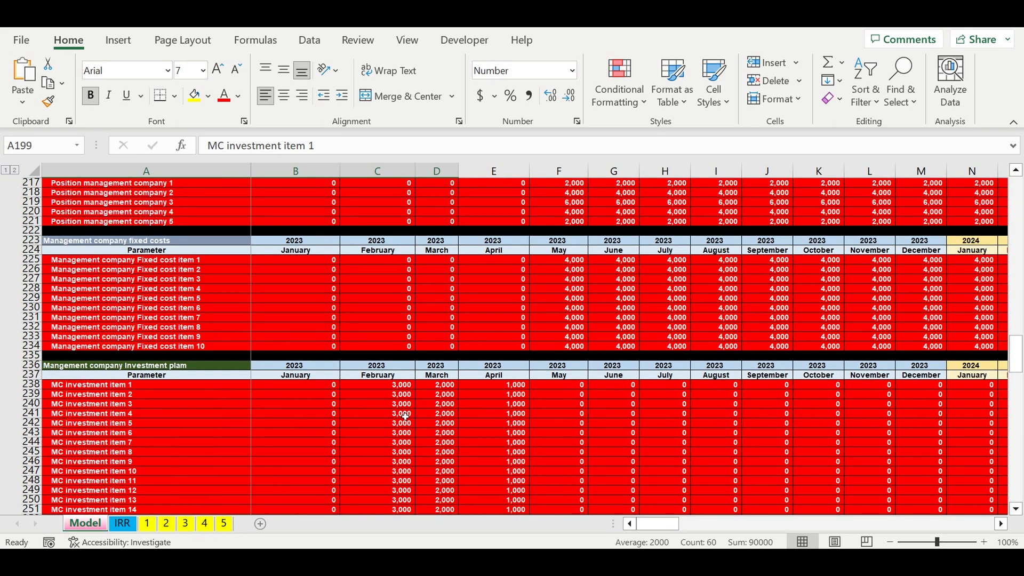
{"action": "scroll", "coordinate": [394, 405], "scroll_direction": "down", "scroll_amount": 3}
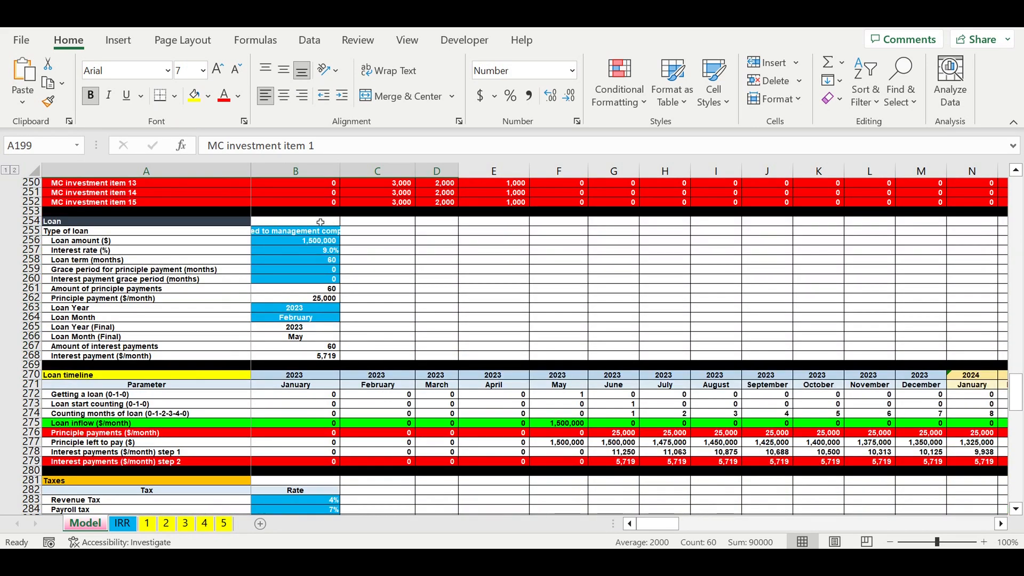
- View the Type of loan options and keep the loan linked to management company
{"action": "left_click", "coordinate": [306, 232]}
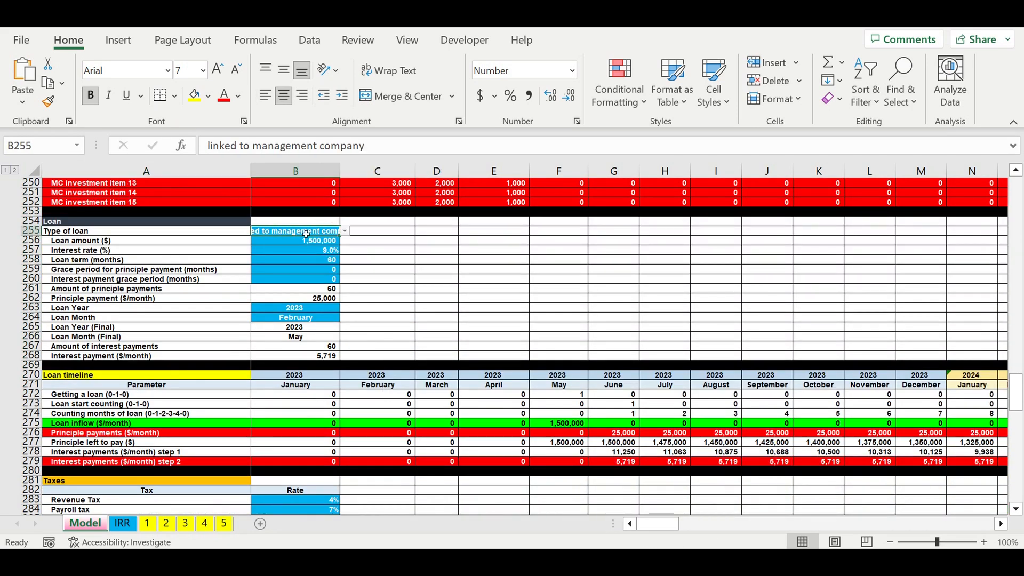
{"action": "left_click", "coordinate": [346, 231]}
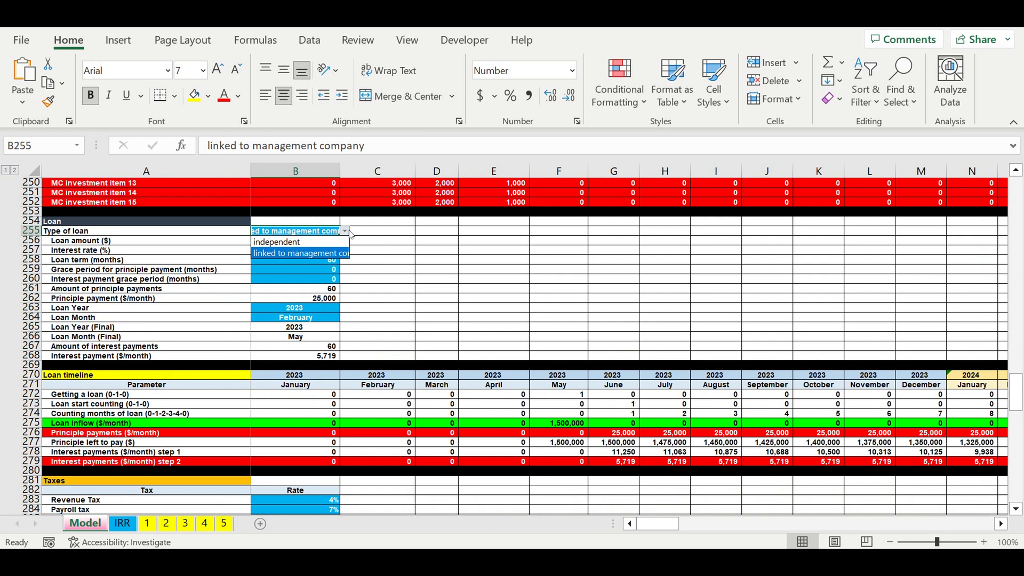
{"action": "left_click", "coordinate": [291, 254]}
{"action": "left_click", "coordinate": [290, 245]}
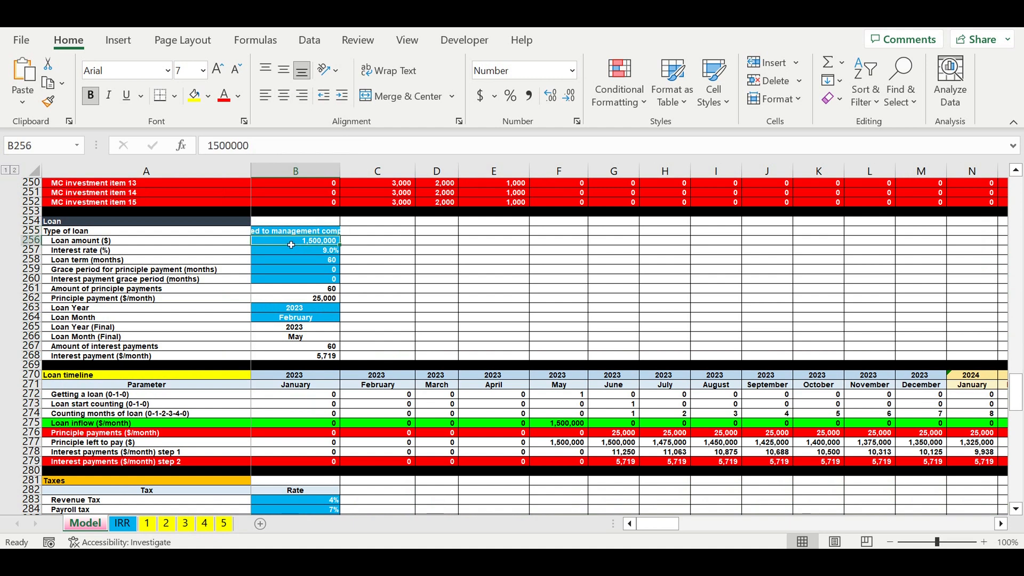
{"action": "left_click", "coordinate": [328, 231]}
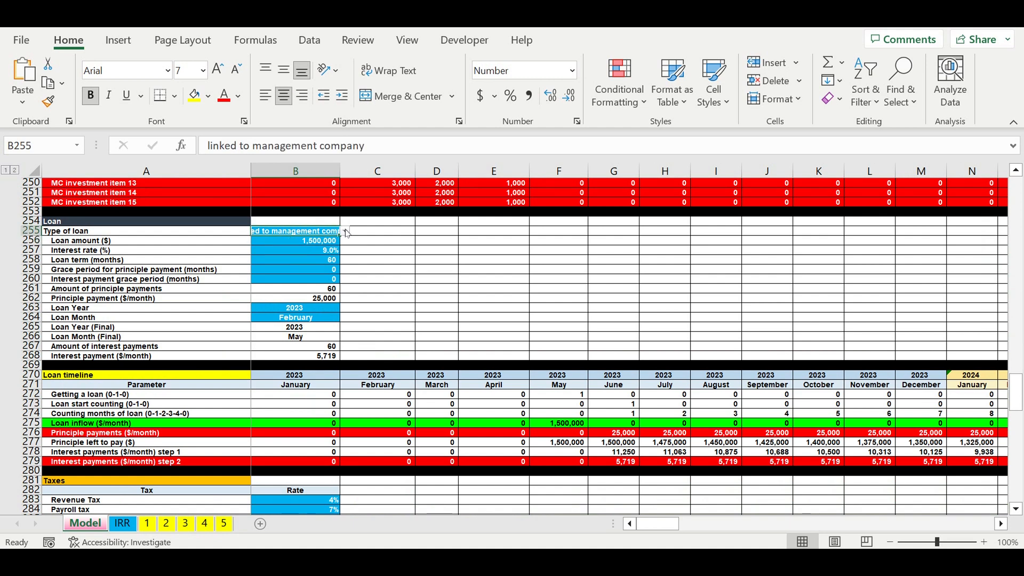
{"action": "left_click", "coordinate": [345, 232]}
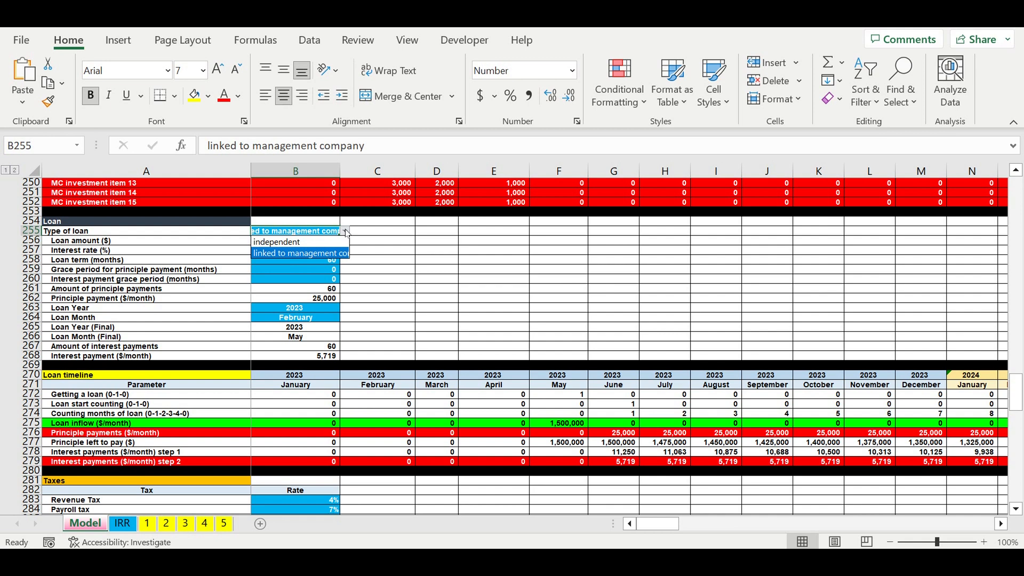
{"action": "left_click", "coordinate": [345, 232]}
- Examine the loan amount, interest rate, term, grace periods and start date inputs, and revisit the Type of loan options
{"action": "left_click", "coordinate": [306, 244]}
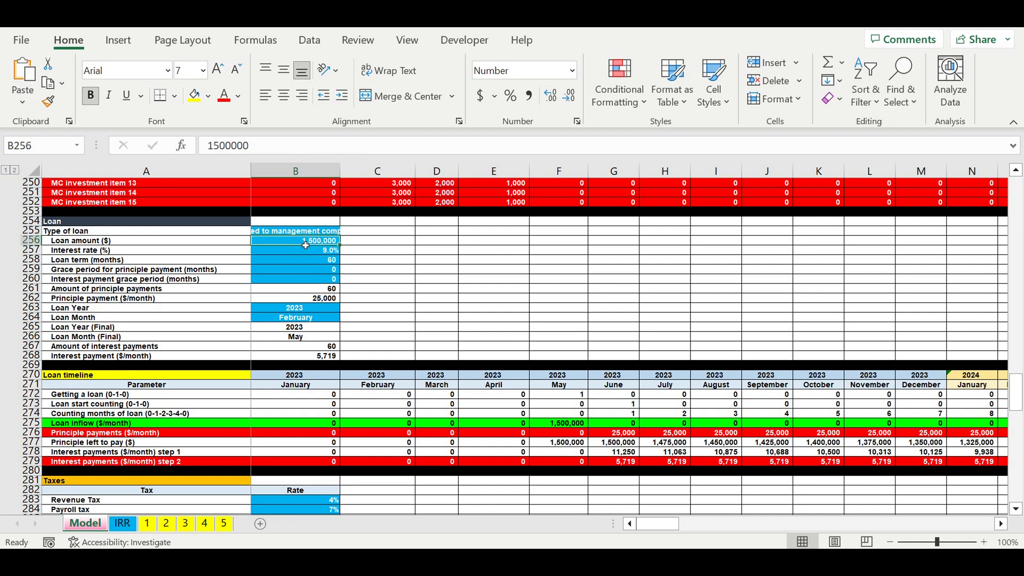
{"action": "key", "text": "Down"}
{"action": "left_click", "coordinate": [299, 262]}
{"action": "left_click_drag", "start_coordinate": [301, 269], "coordinate": [305, 279]}
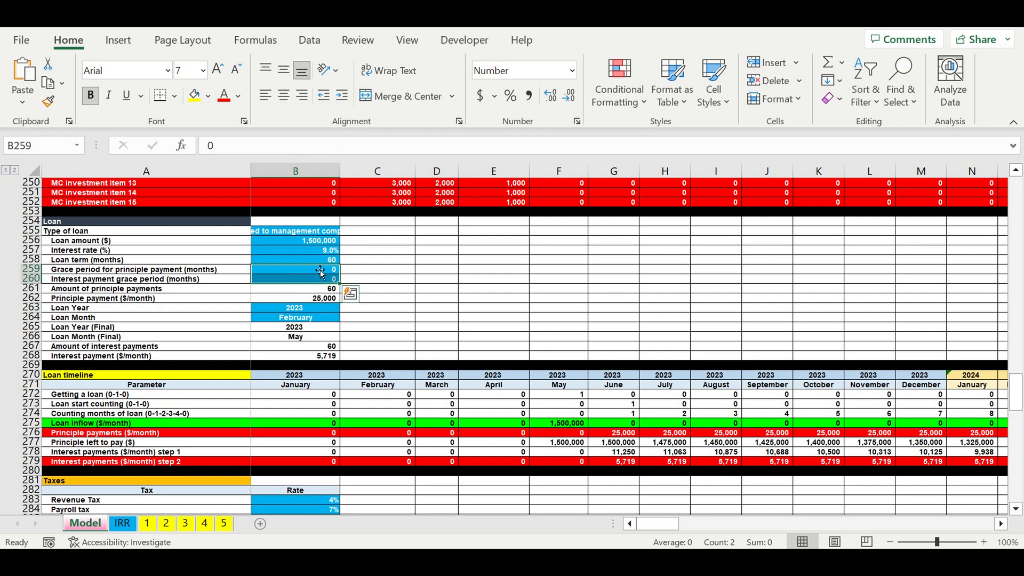
{"action": "left_click_drag", "start_coordinate": [294, 309], "coordinate": [292, 320]}
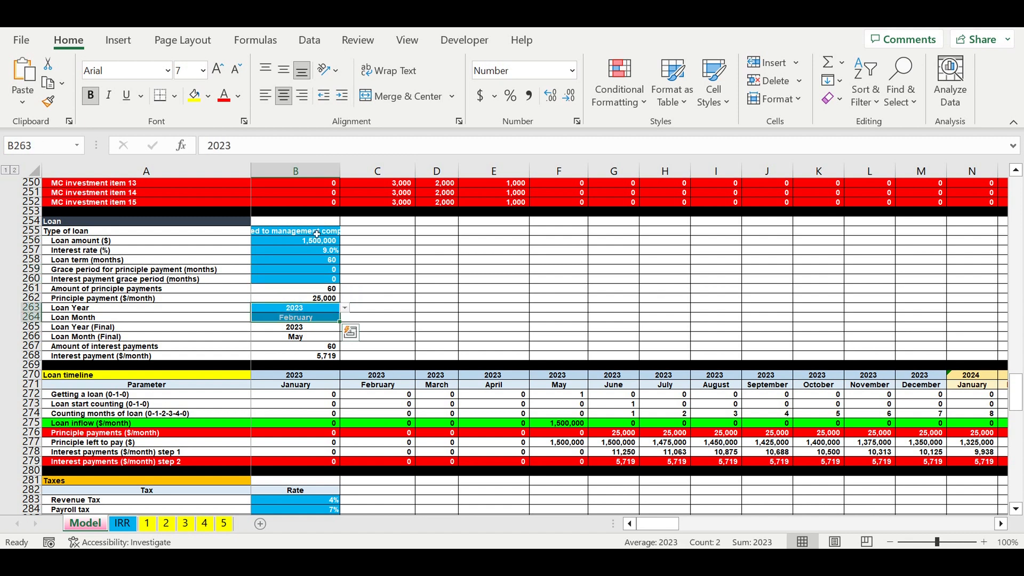
{"action": "left_click", "coordinate": [319, 230]}
{"action": "left_click", "coordinate": [345, 231]}
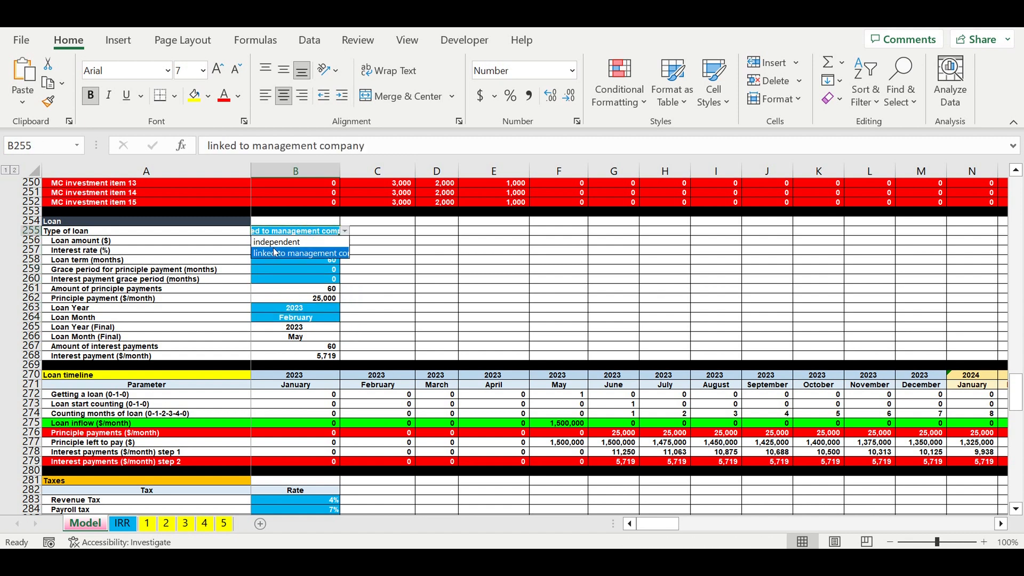
{"action": "left_click", "coordinate": [411, 280]}
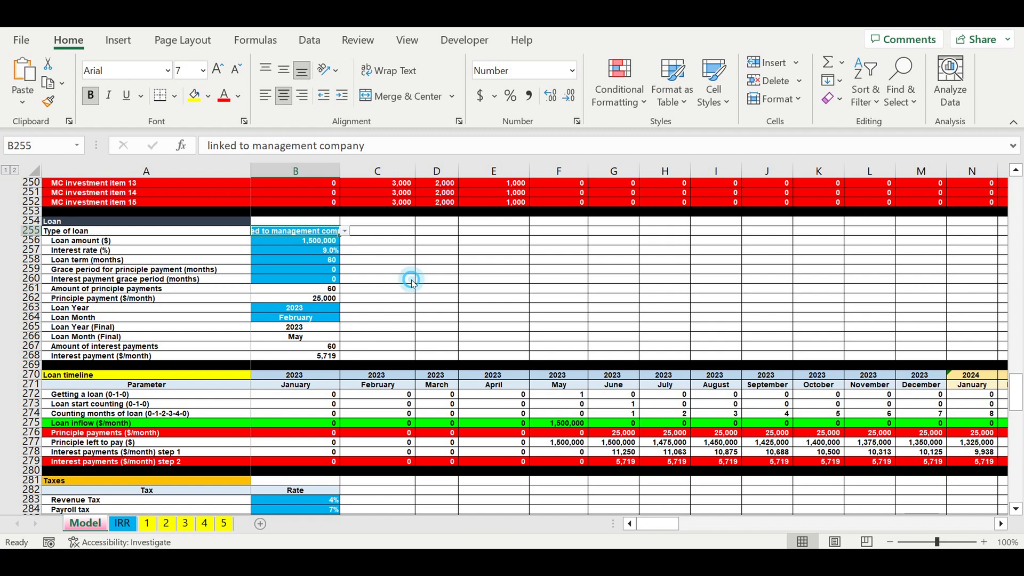
- Examine the rates in the Taxes section and the rows of the Cash flow statement
{"action": "scroll", "coordinate": [411, 280], "scroll_direction": "down", "scroll_amount": 6}
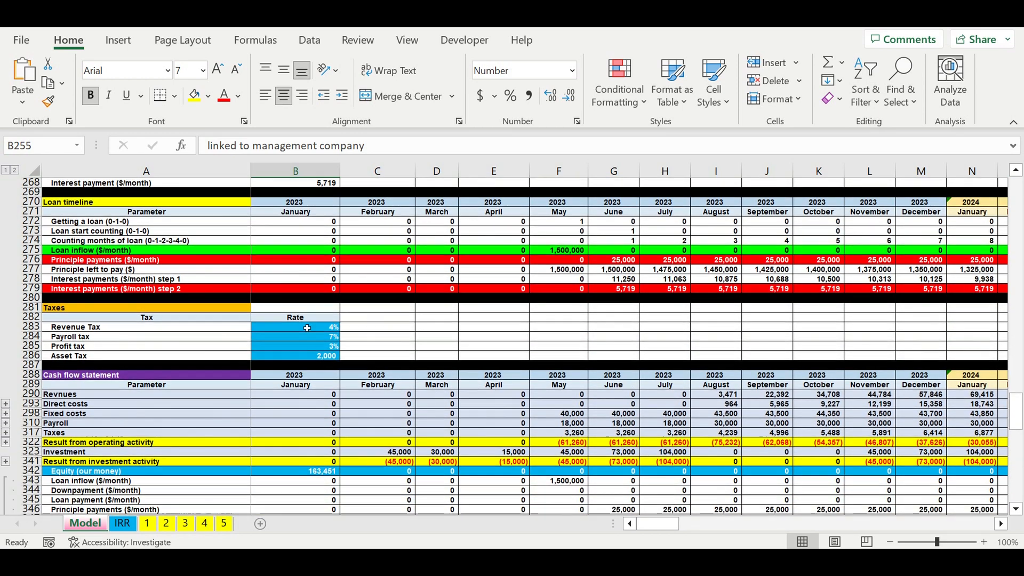
{"action": "left_click_drag", "start_coordinate": [311, 331], "coordinate": [311, 357]}
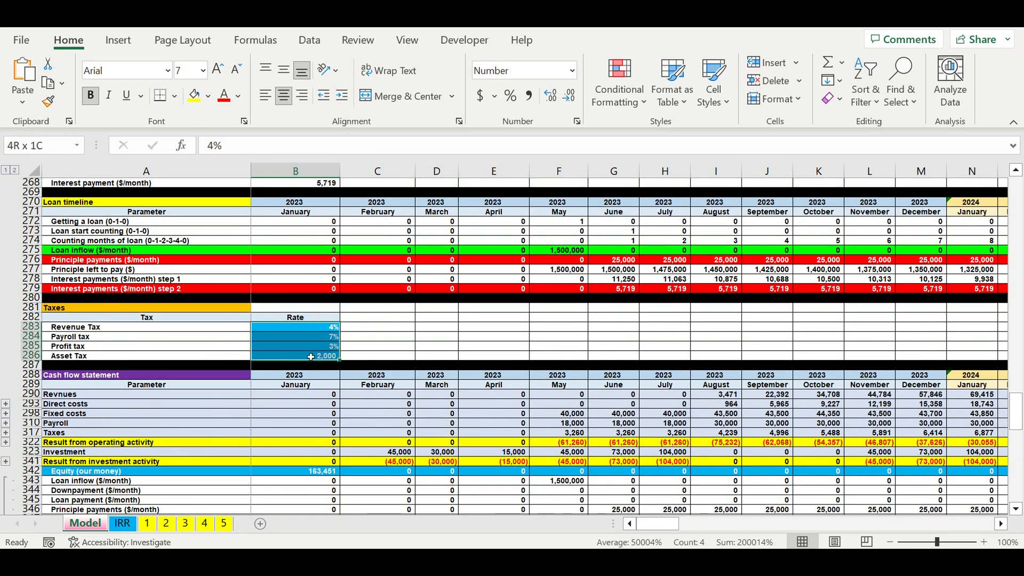
{"action": "scroll", "coordinate": [473, 332], "scroll_direction": "down", "scroll_amount": 3}
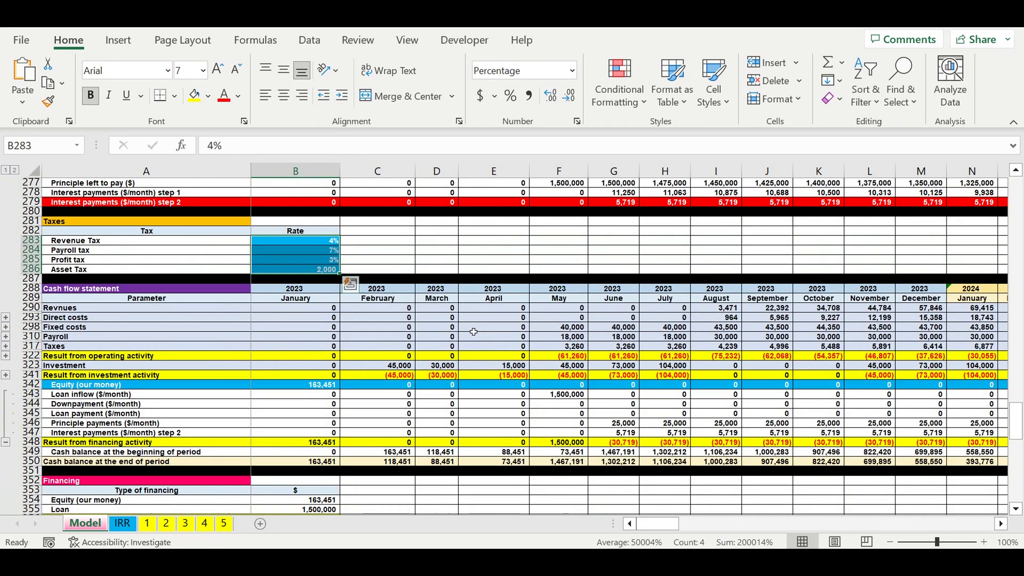
{"action": "left_click", "coordinate": [29, 289]}
{"action": "left_click_drag", "start_coordinate": [34, 323], "coordinate": [50, 476]}
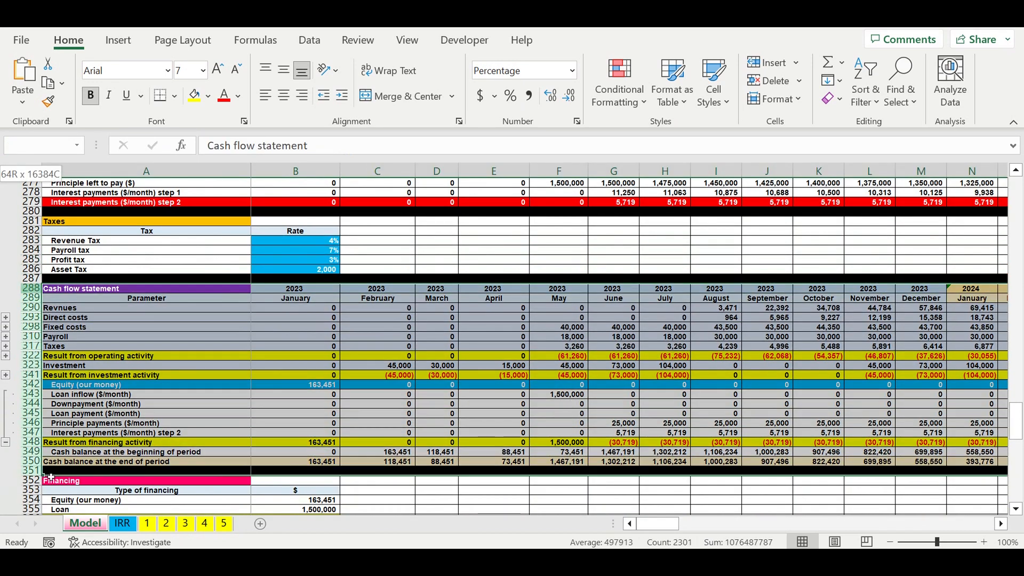
- Review the Financing section's equity, loan and total financing needed
{"action": "scroll", "coordinate": [67, 447], "scroll_direction": "down", "scroll_amount": 20}
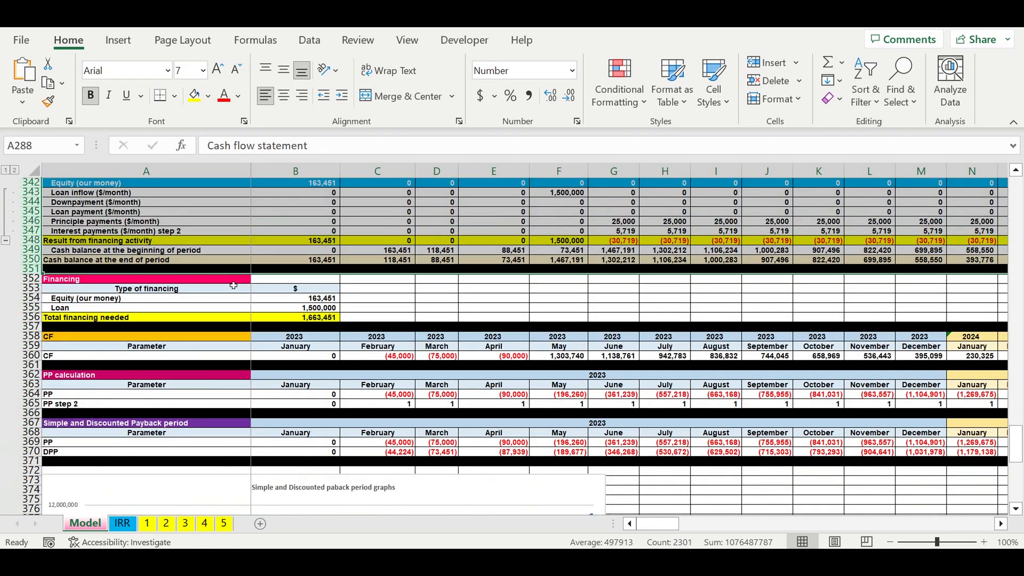
{"action": "left_click_drag", "start_coordinate": [233, 280], "coordinate": [284, 317]}
{"action": "scroll", "coordinate": [392, 351], "scroll_direction": "down", "scroll_amount": 3}
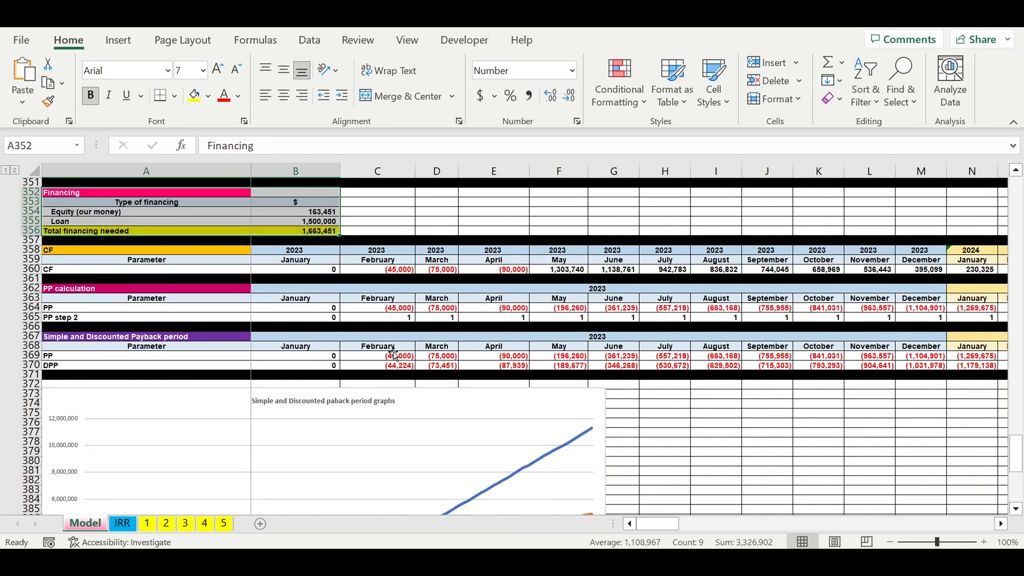
- Examine the simple and discounted payback period graph and the Discounting section at the end of the model
{"action": "scroll", "coordinate": [393, 354], "scroll_direction": "down", "scroll_amount": 6}
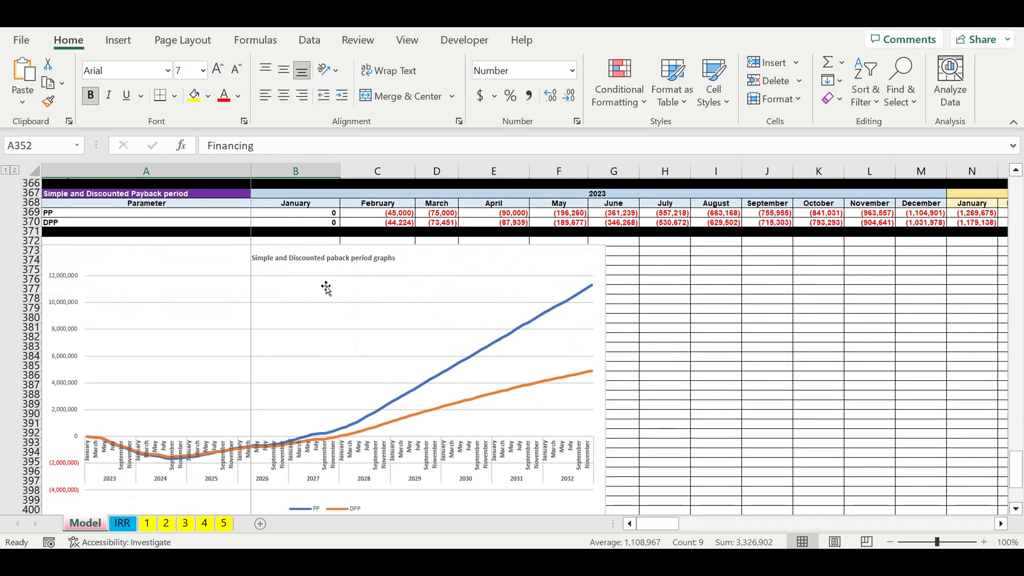
{"action": "left_click", "coordinate": [430, 226]}
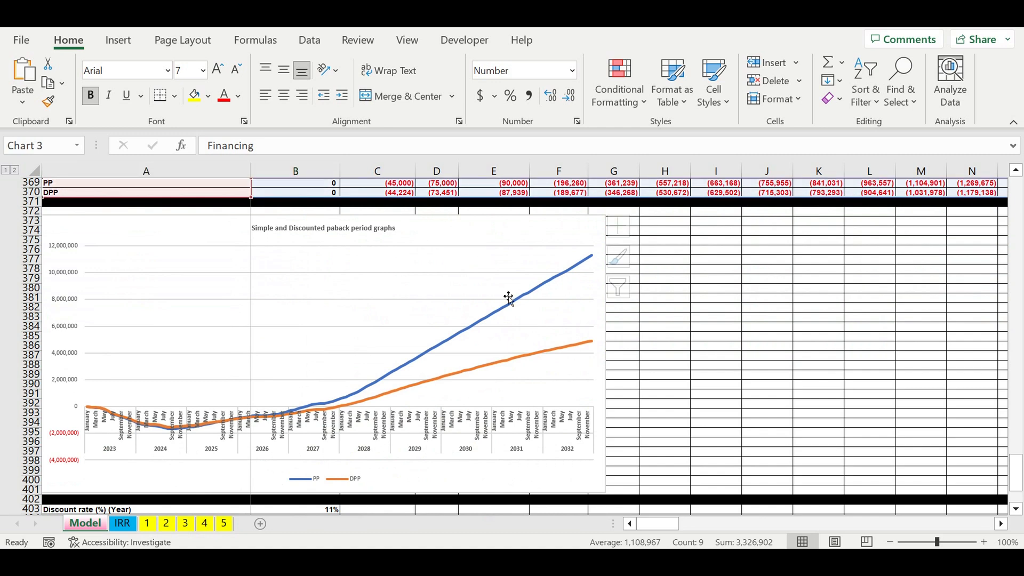
{"action": "scroll", "coordinate": [507, 297], "scroll_direction": "down", "scroll_amount": 3}
{"action": "scroll", "coordinate": [508, 302], "scroll_direction": "down", "scroll_amount": 3}
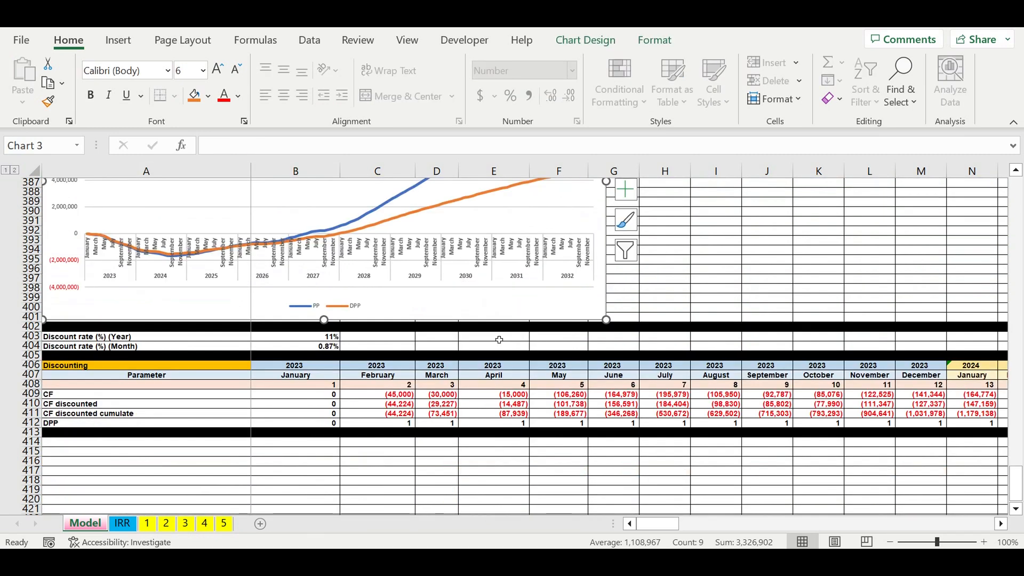
{"action": "left_click", "coordinate": [462, 495]}
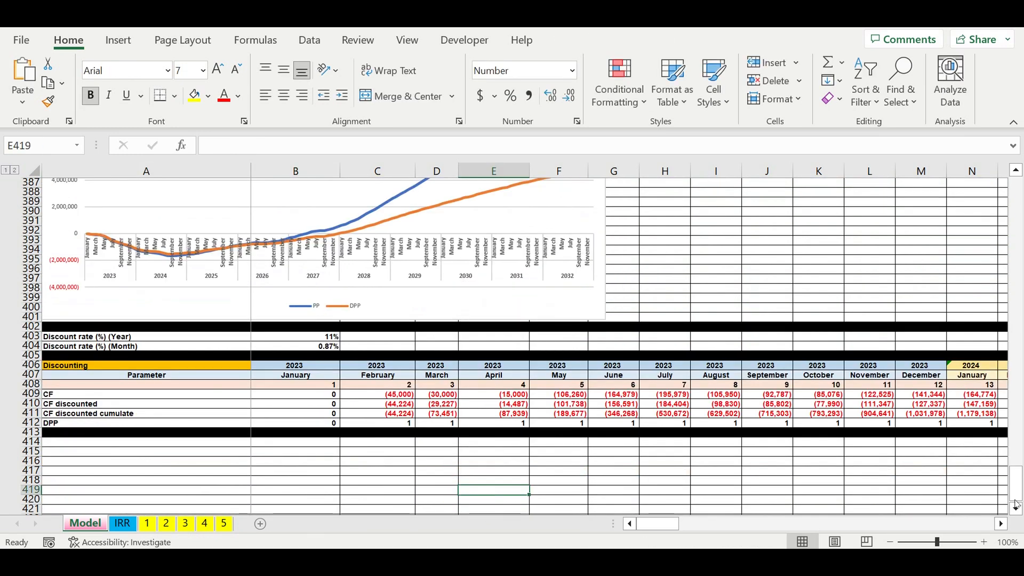
- Return to the start of the Model sheet and review the Financial result table
{"action": "left_click_drag", "start_coordinate": [1021, 486], "coordinate": [1016, 195]}
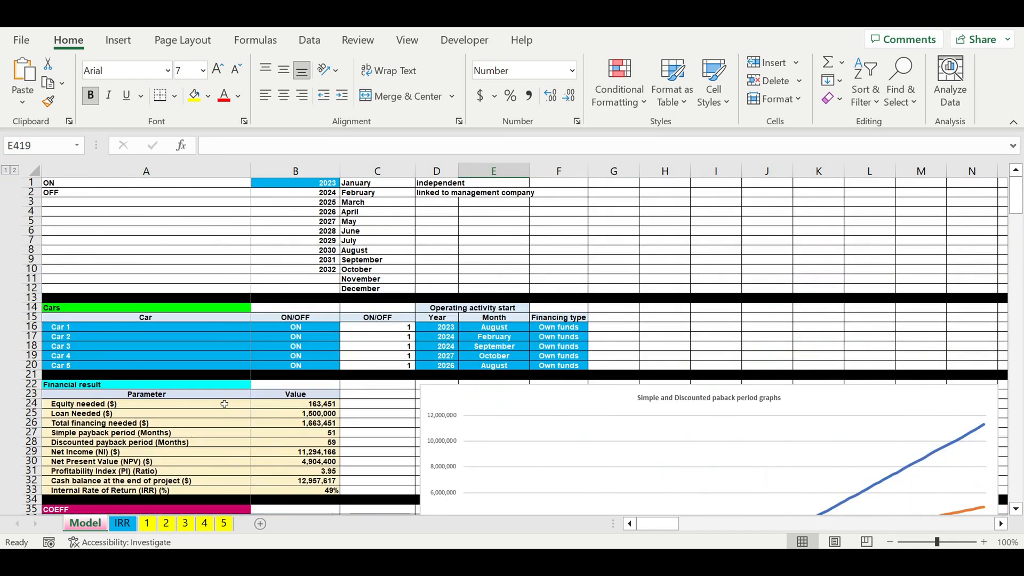
{"action": "left_click_drag", "start_coordinate": [221, 405], "coordinate": [295, 493]}
{"action": "left_click", "coordinate": [369, 435]}
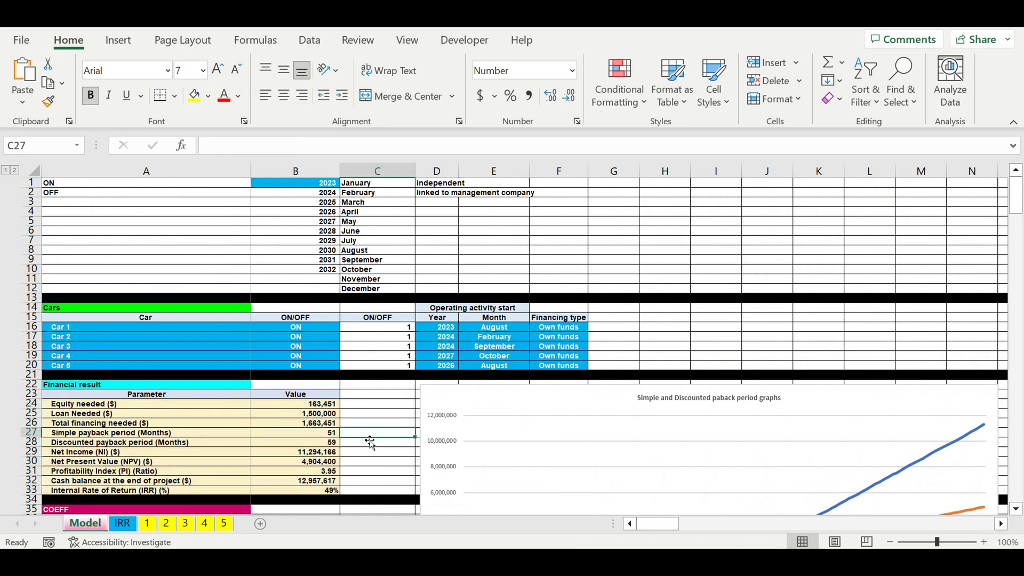
- Copy the Revenues table rows 52 to 59 and undo the last change to the Amount of trips COEFF
{"action": "scroll", "coordinate": [373, 418], "scroll_direction": "down", "scroll_amount": 4}
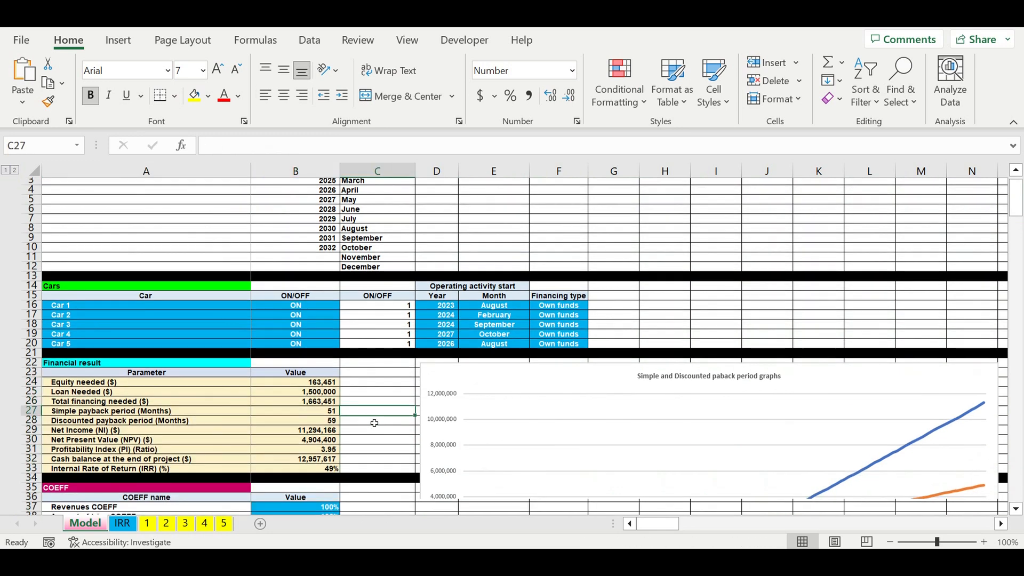
{"action": "scroll", "coordinate": [373, 418], "scroll_direction": "down", "scroll_amount": 5}
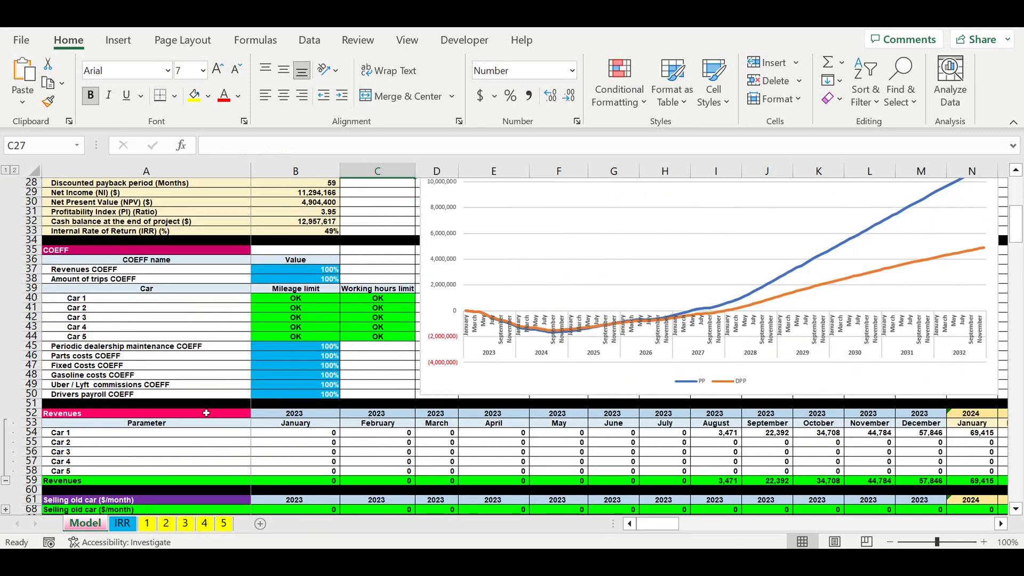
{"action": "left_click_drag", "start_coordinate": [30, 418], "coordinate": [30, 480]}
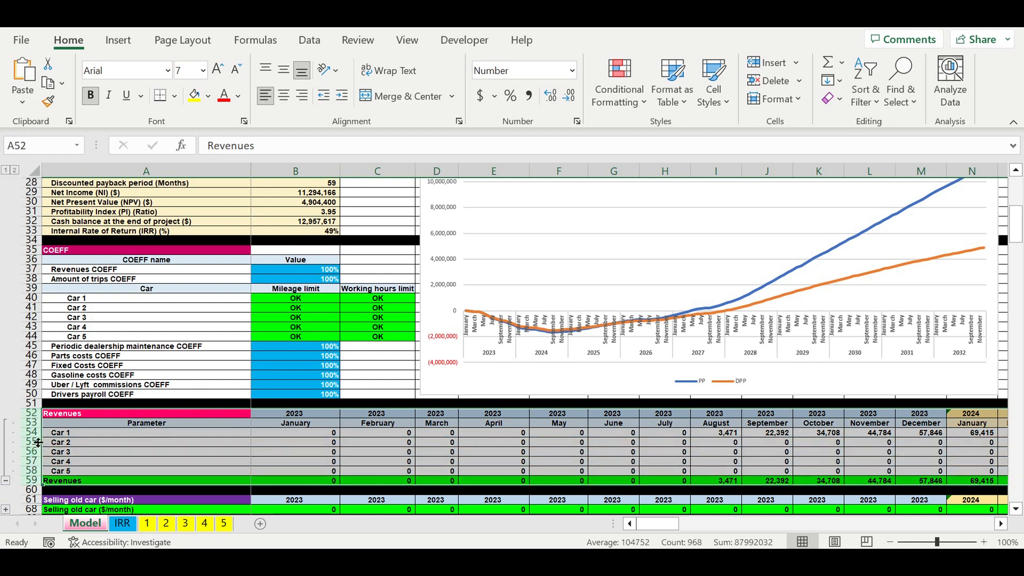
{"action": "right_click", "coordinate": [32, 447]}
{"action": "left_click", "coordinate": [101, 159]}
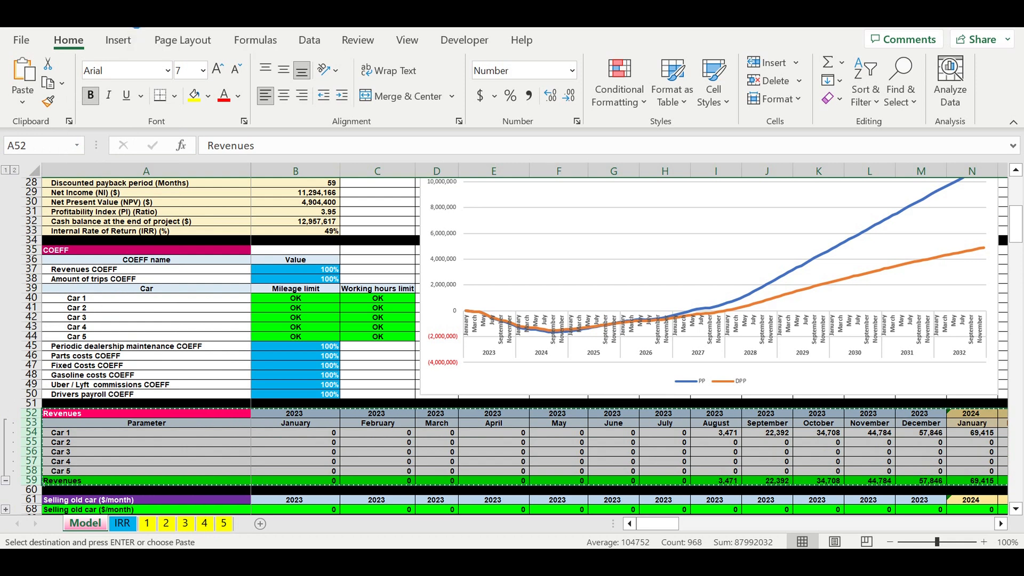
{"action": "key", "text": "ctrl+z"}
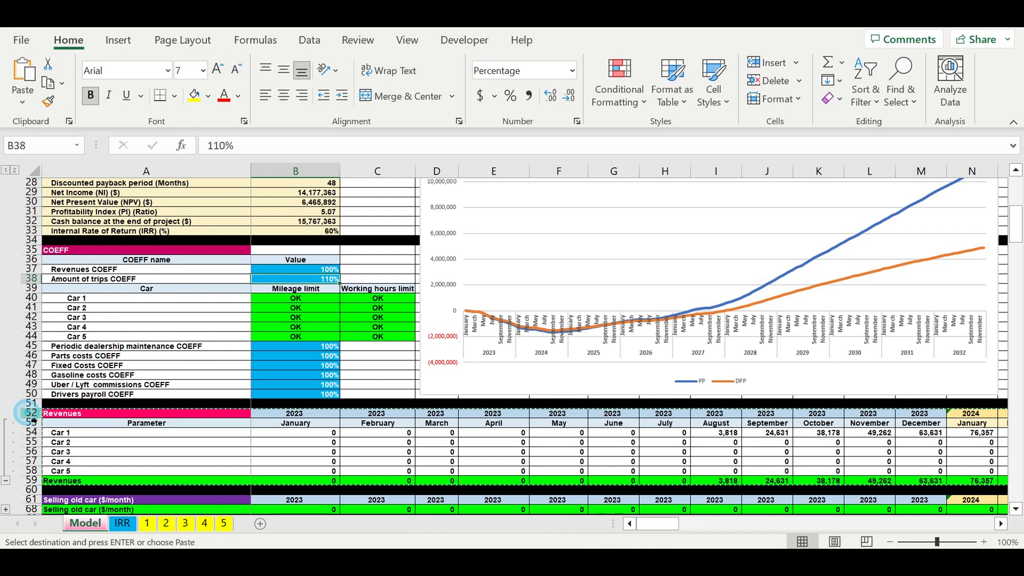
- Cancel the pending copy and insert ten blank rows above the Revenues table, at rows 52 to 61
{"action": "left_click", "coordinate": [33, 414]}
{"action": "left_click_drag", "start_coordinate": [33, 414], "coordinate": [36, 495]}
{"action": "right_click", "coordinate": [36, 495]}
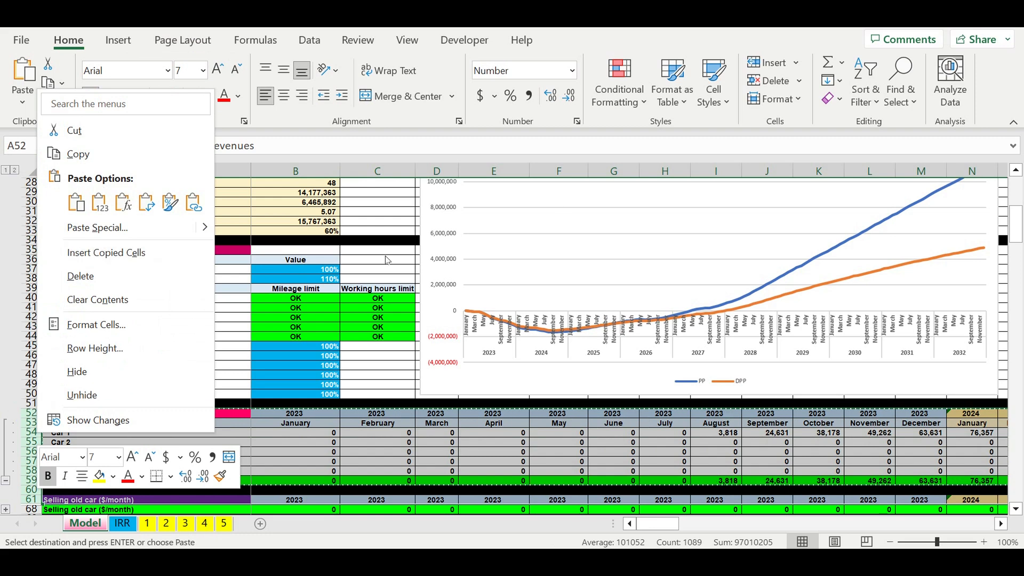
{"action": "key", "text": "Escape"}
{"action": "left_click", "coordinate": [391, 212]}
{"action": "left_click", "coordinate": [379, 290]}
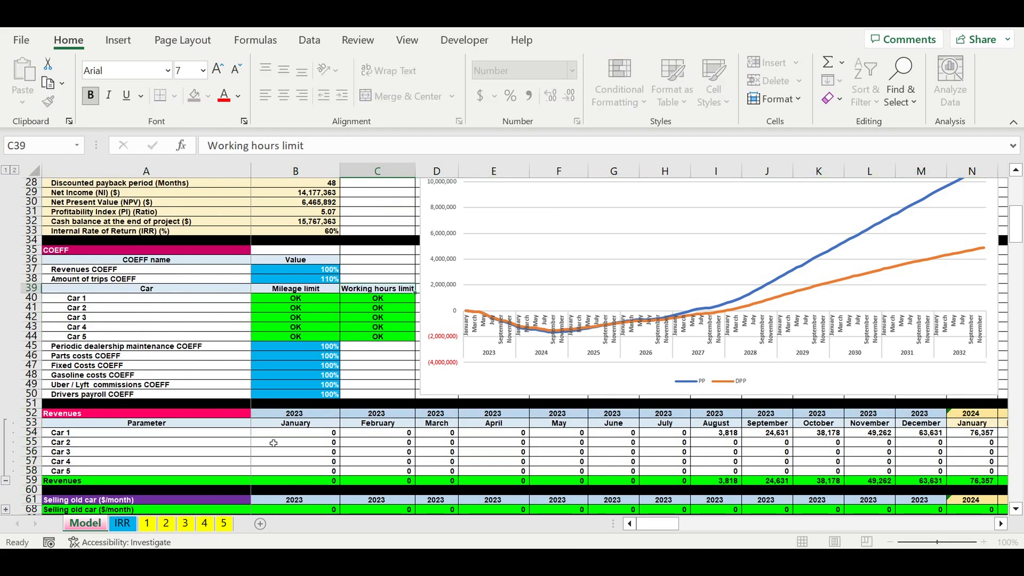
{"action": "left_click_drag", "start_coordinate": [32, 417], "coordinate": [33, 480]}
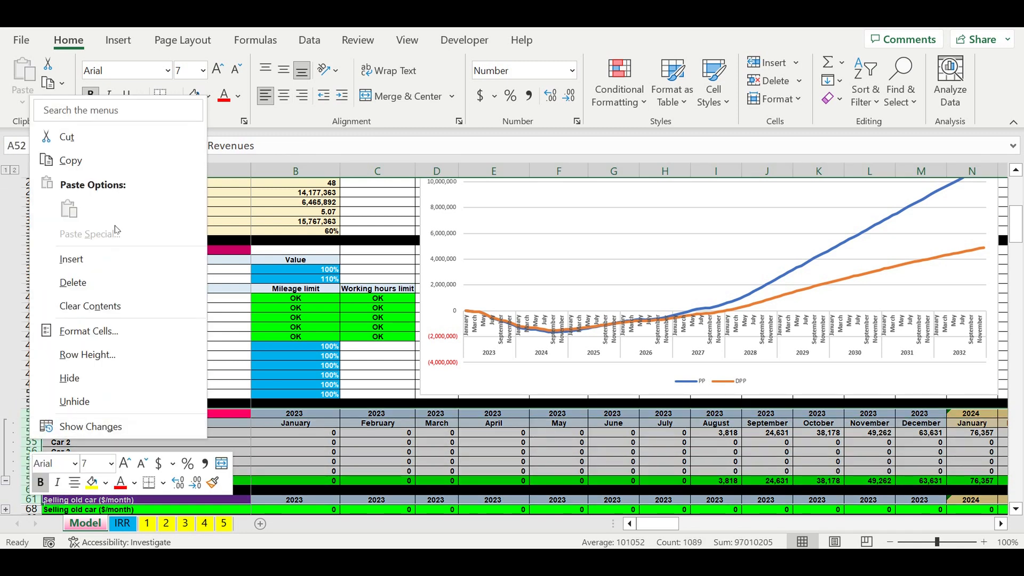
{"action": "left_click", "coordinate": [71, 259]}
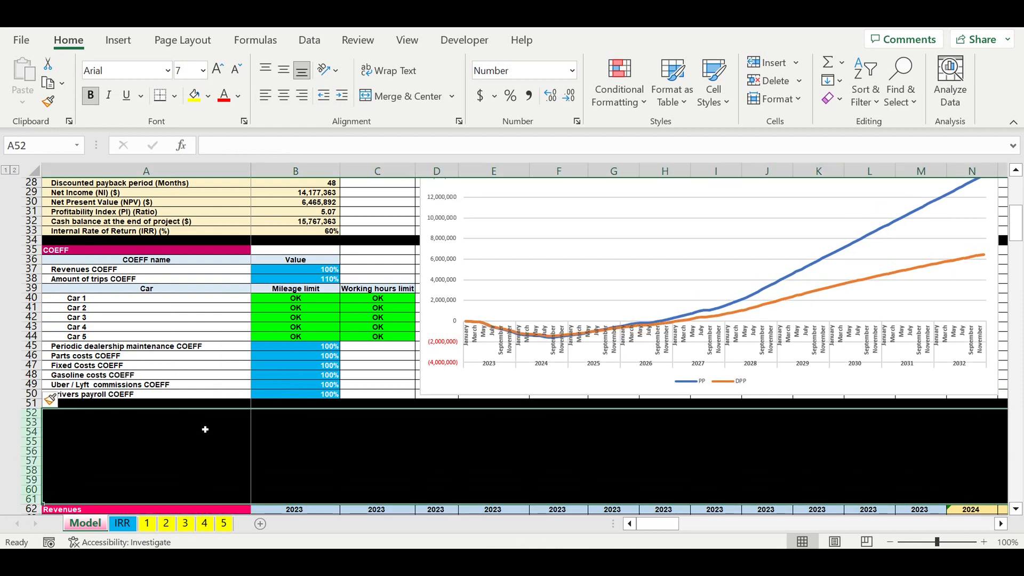
- Give the inserted rows 52 to 60 a white fill and black font colour, leaving row 61 as a black separator
{"action": "scroll", "coordinate": [206, 427], "scroll_direction": "down", "scroll_amount": 4}
{"action": "left_click_drag", "start_coordinate": [31, 298], "coordinate": [26, 383]}
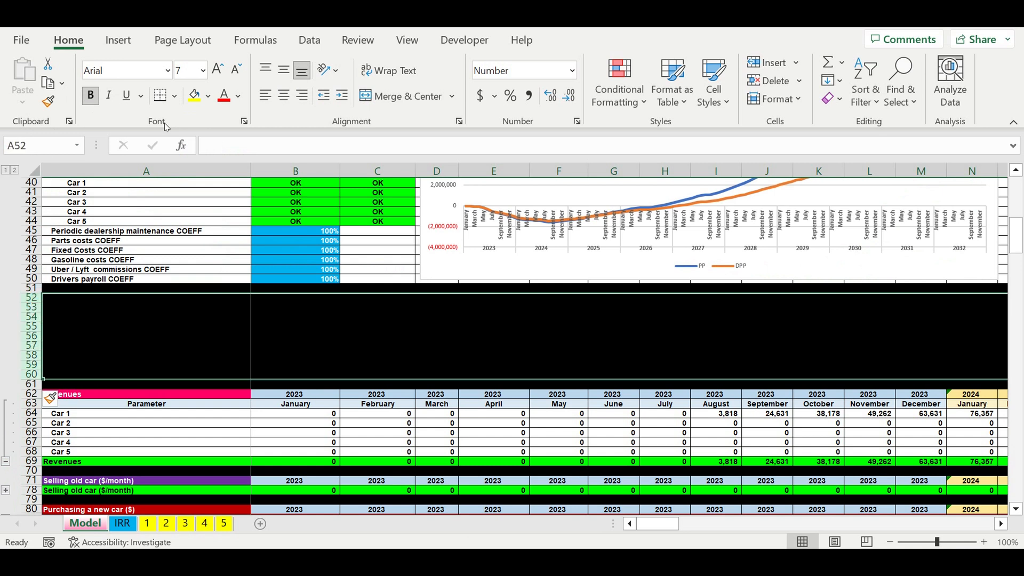
{"action": "left_click", "coordinate": [208, 96]}
{"action": "left_click", "coordinate": [193, 134]}
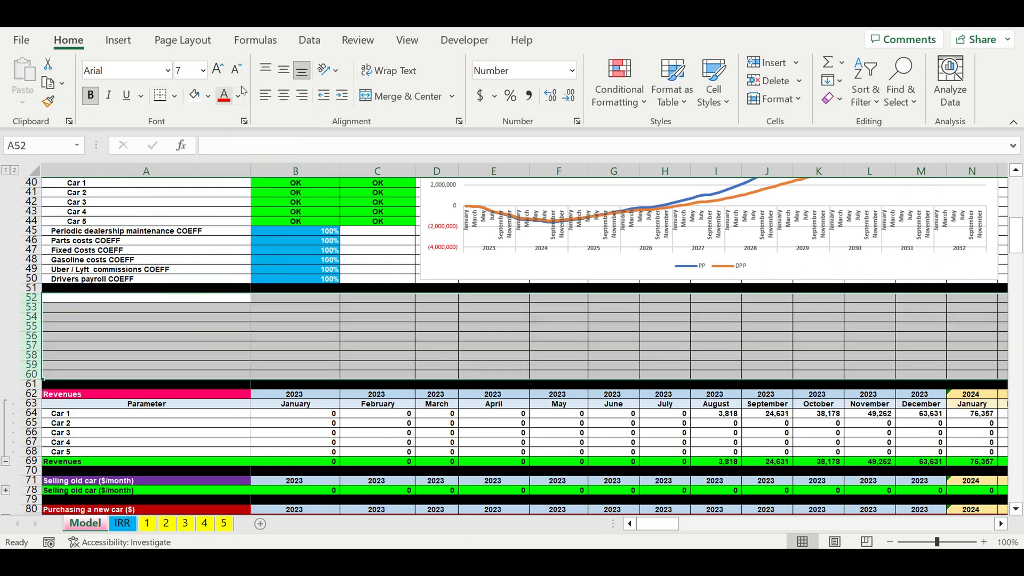
{"action": "left_click", "coordinate": [238, 96]}
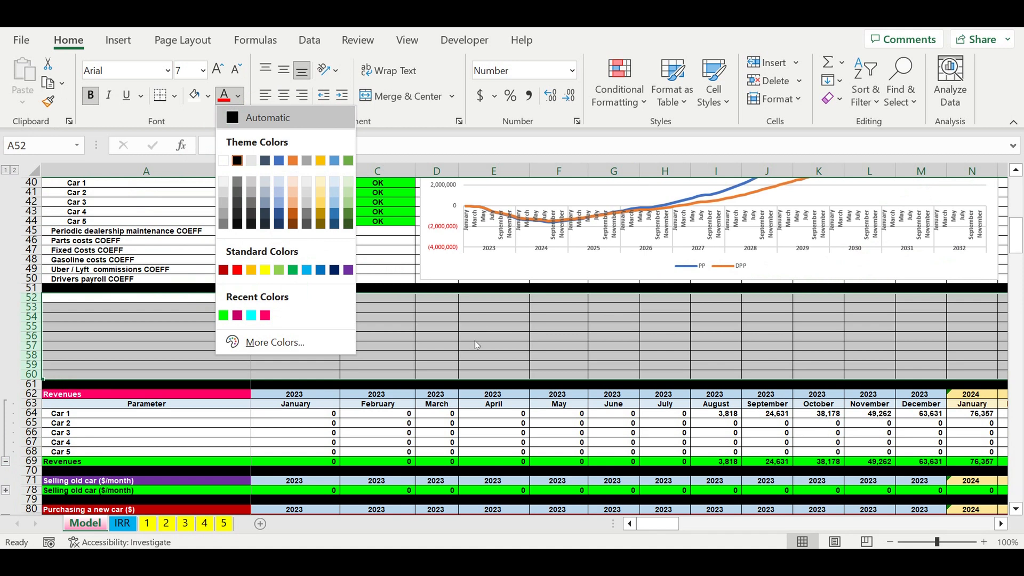
{"action": "left_click", "coordinate": [478, 318]}
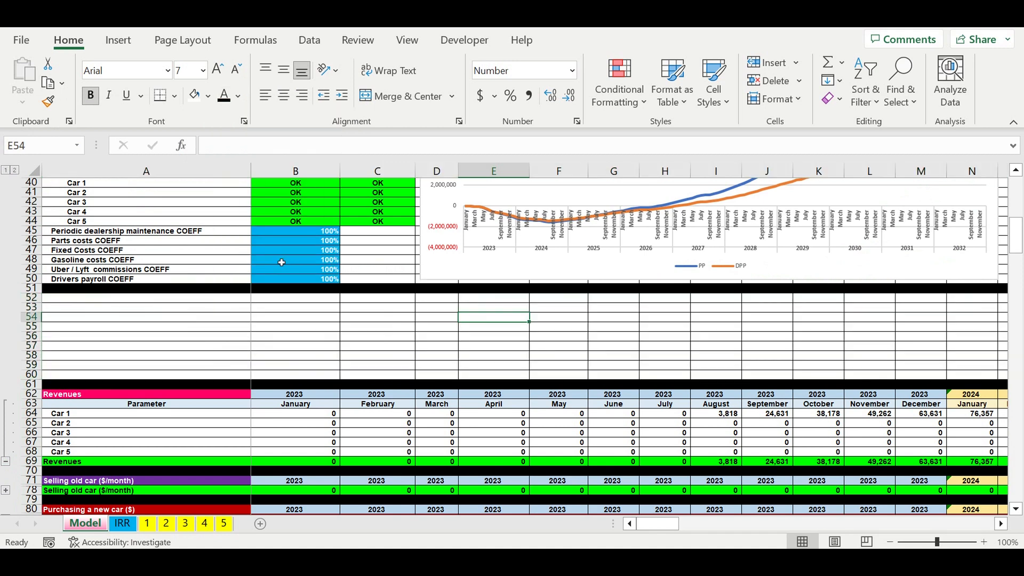
- Copy the Revenues table's two header rows 62 and 63 into the blank rows starting at row 52
{"action": "left_click", "coordinate": [314, 327]}
{"action": "left_click", "coordinate": [32, 395]}
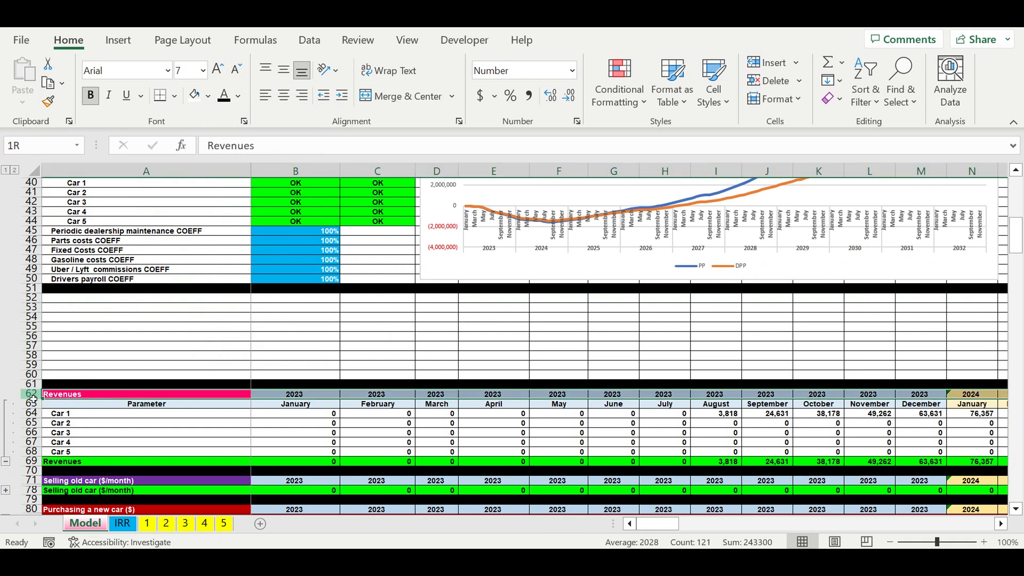
{"action": "left_click_drag", "start_coordinate": [32, 398], "coordinate": [32, 403]}
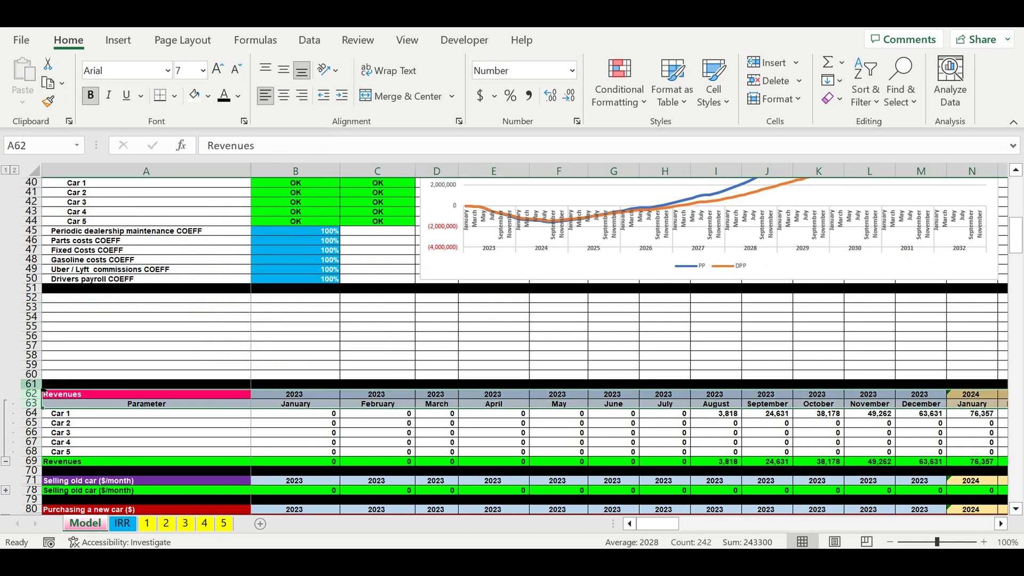
{"action": "key", "text": "ctrl+c"}
{"action": "left_click", "coordinate": [104, 297]}
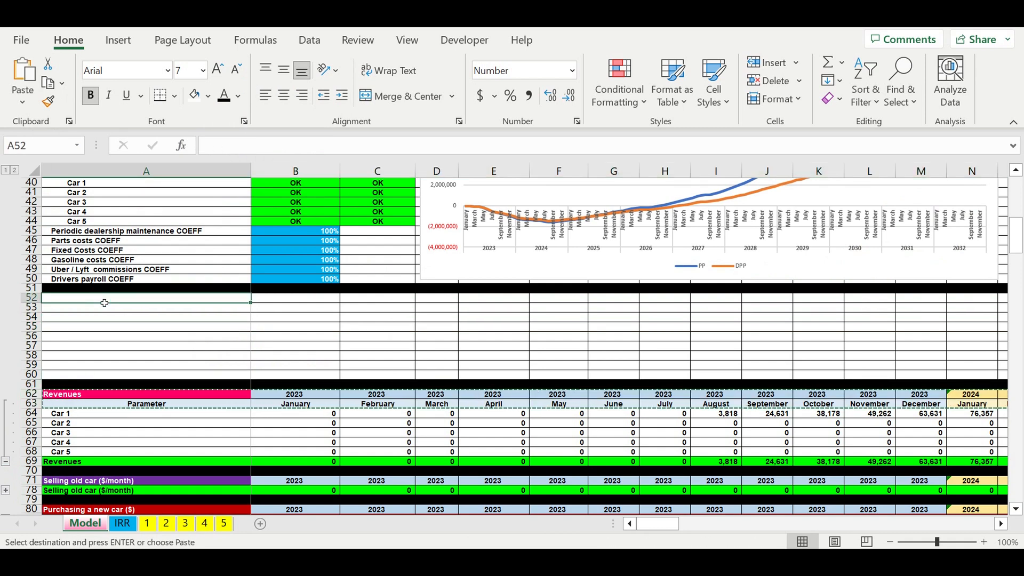
{"action": "key", "text": "ctrl+v"}
- Link the January year header in B52 to the Revenues table's year with the formula =B62
{"action": "left_click", "coordinate": [297, 300]}
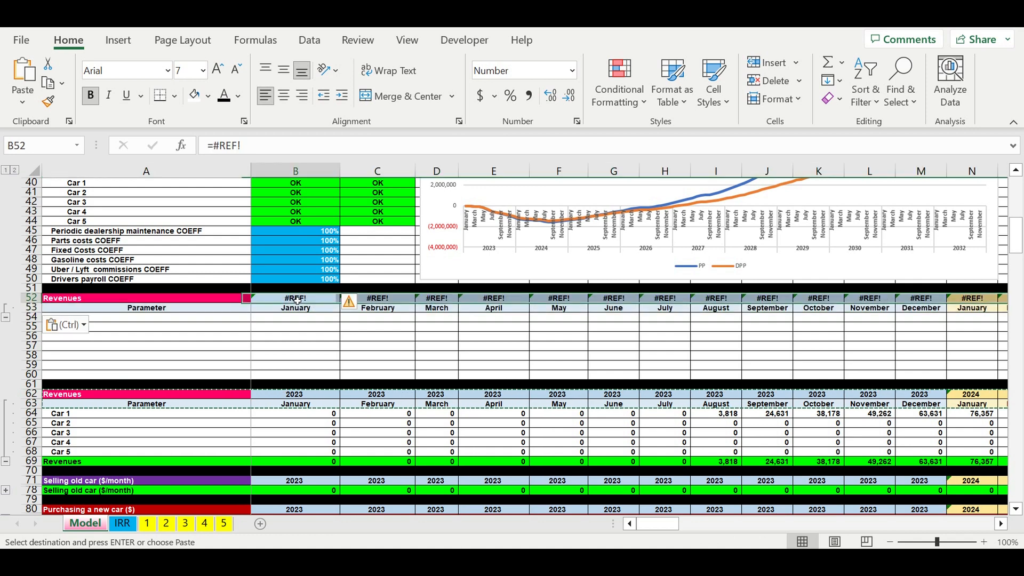
{"action": "type", "text": "="}
{"action": "left_click", "coordinate": [292, 396]}
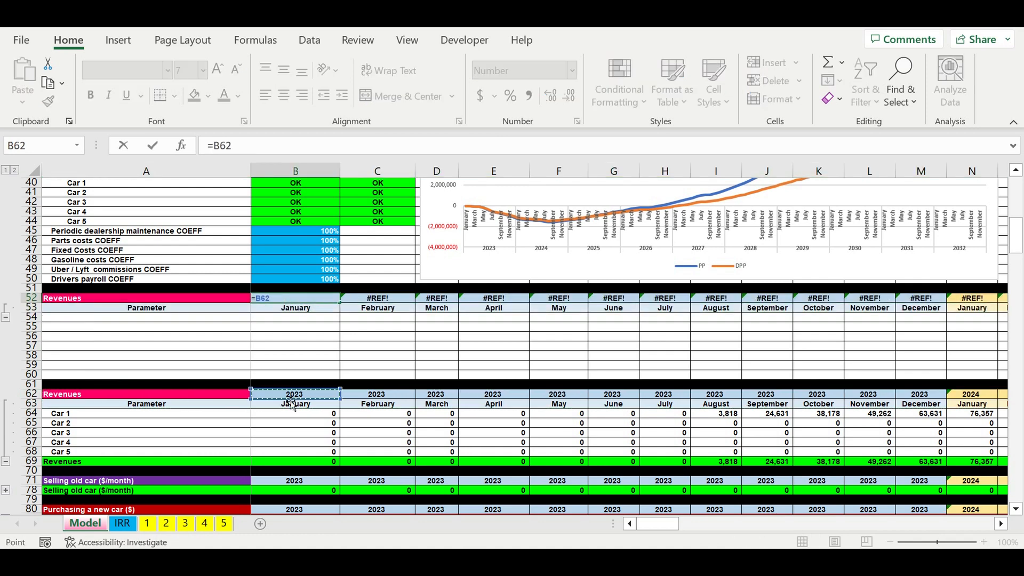
{"action": "key", "text": "Return"}
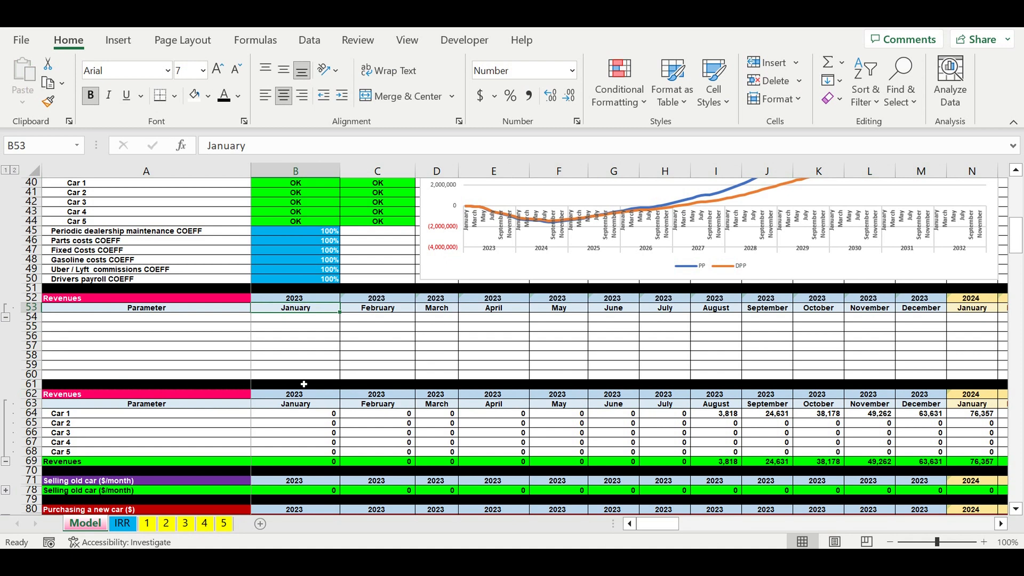
{"action": "left_click", "coordinate": [321, 347]}
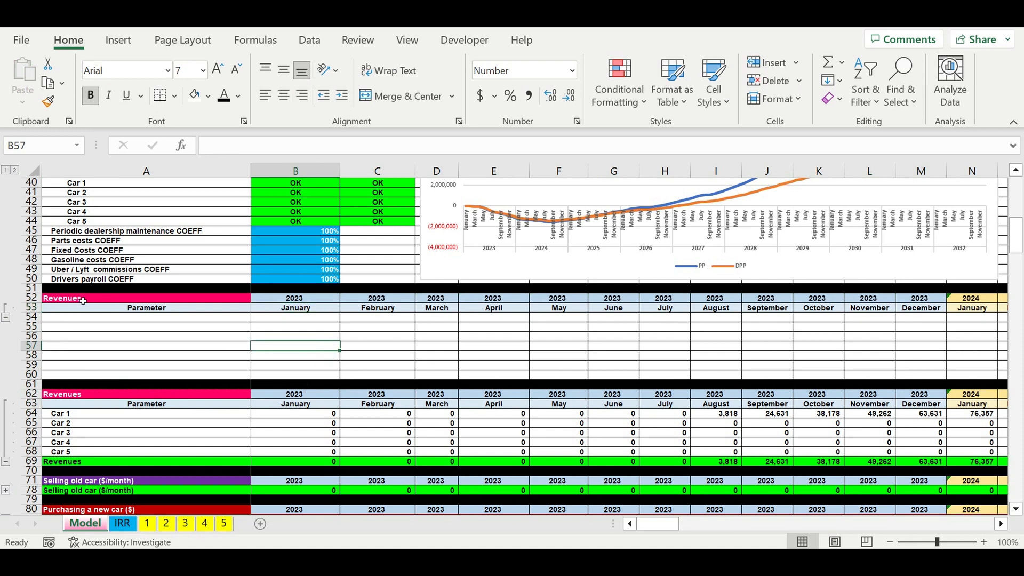
- Ungroup rows 52 to 56 of the new section
{"action": "left_click", "coordinate": [83, 301]}
{"action": "left_click_drag", "start_coordinate": [33, 306], "coordinate": [33, 336]}
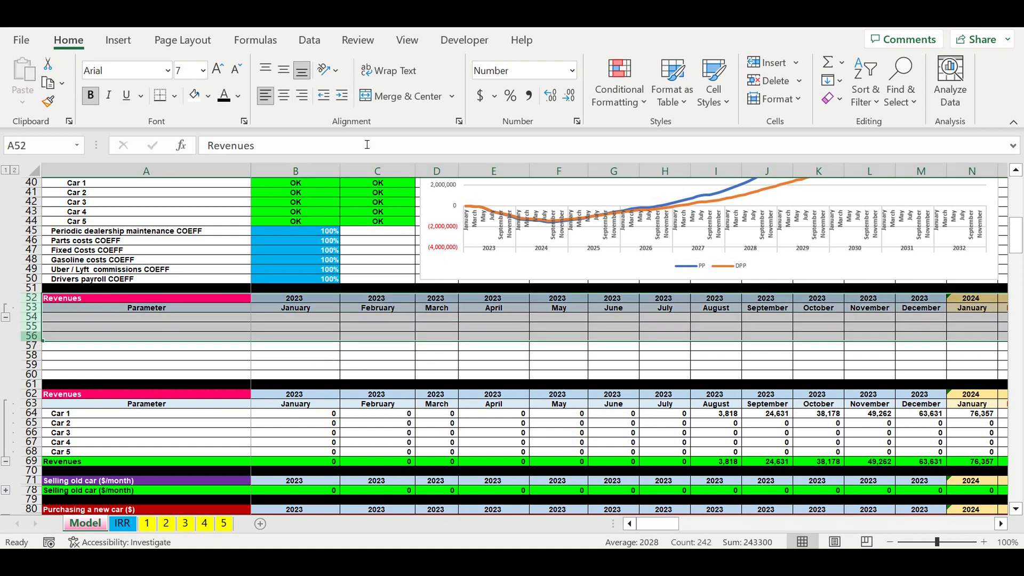
{"action": "left_click", "coordinate": [309, 40]}
{"action": "left_click", "coordinate": [960, 80]}
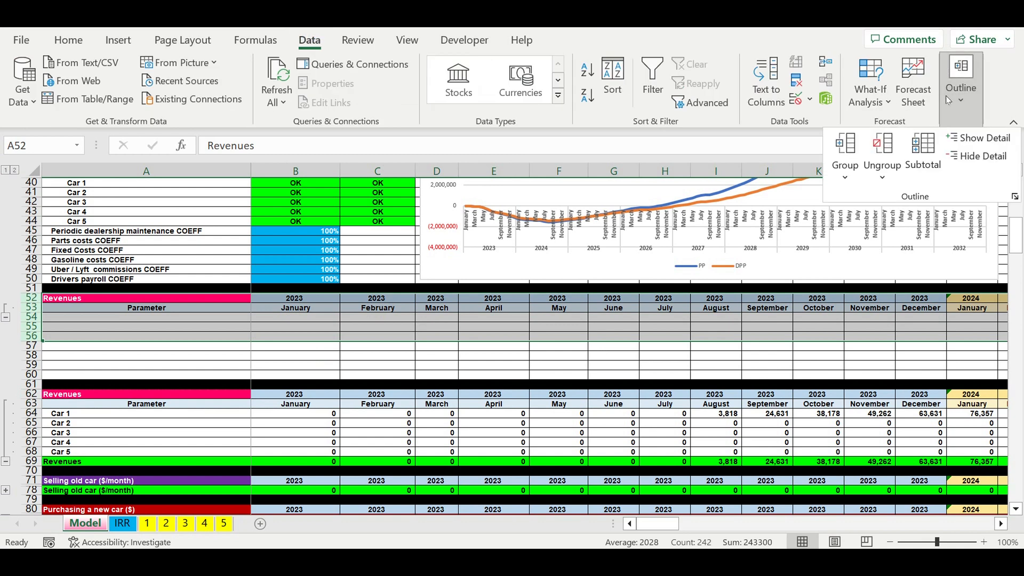
{"action": "left_click", "coordinate": [875, 151]}
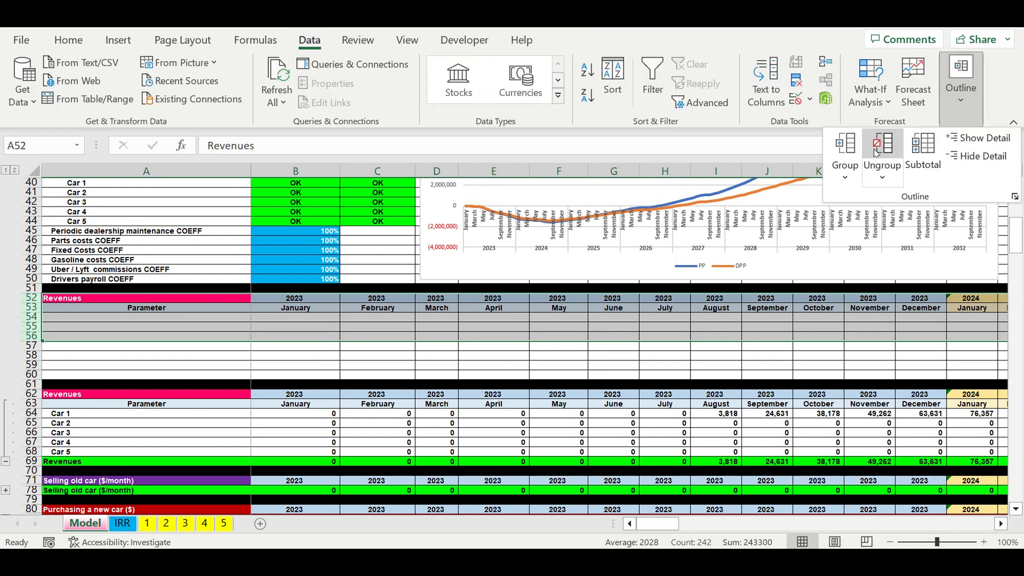
- Change the new section's title in A52 to "Revenues Costs Profit Profitabiliy"
{"action": "left_click", "coordinate": [108, 302]}
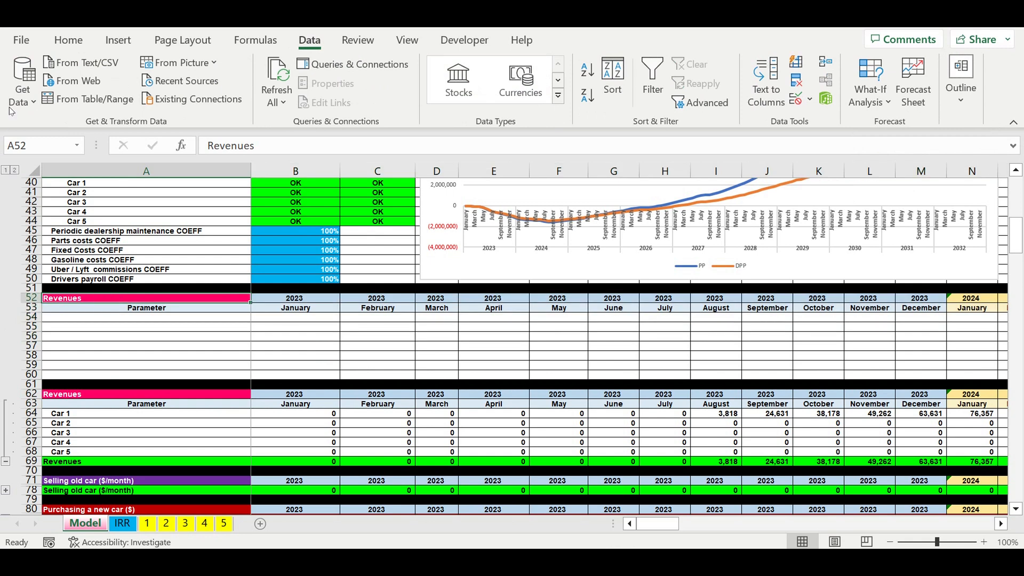
{"action": "left_click", "coordinate": [295, 151]}
{"action": "type", "text": "Co"}
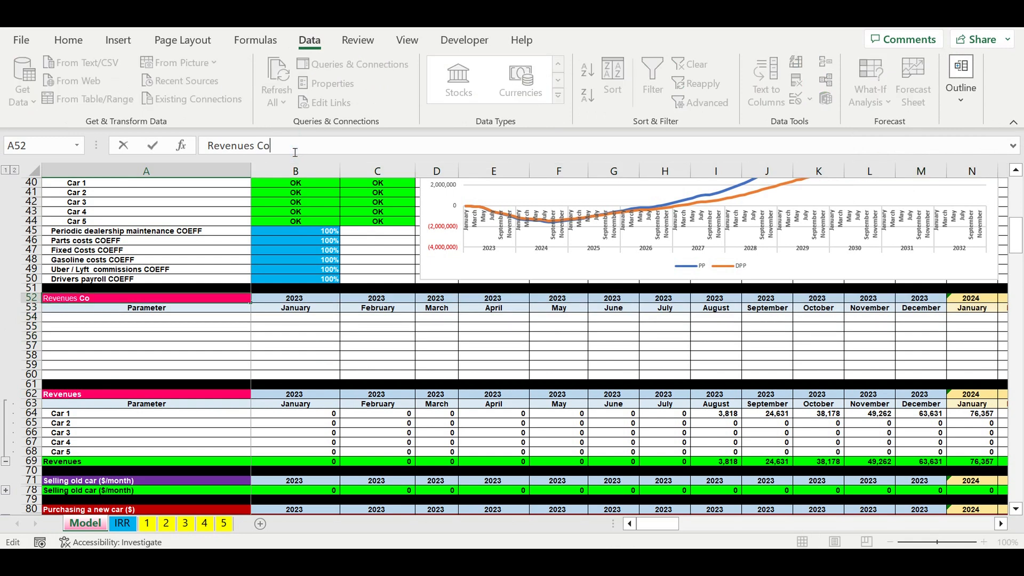
{"action": "type", "text": "sts Profit Profita"}
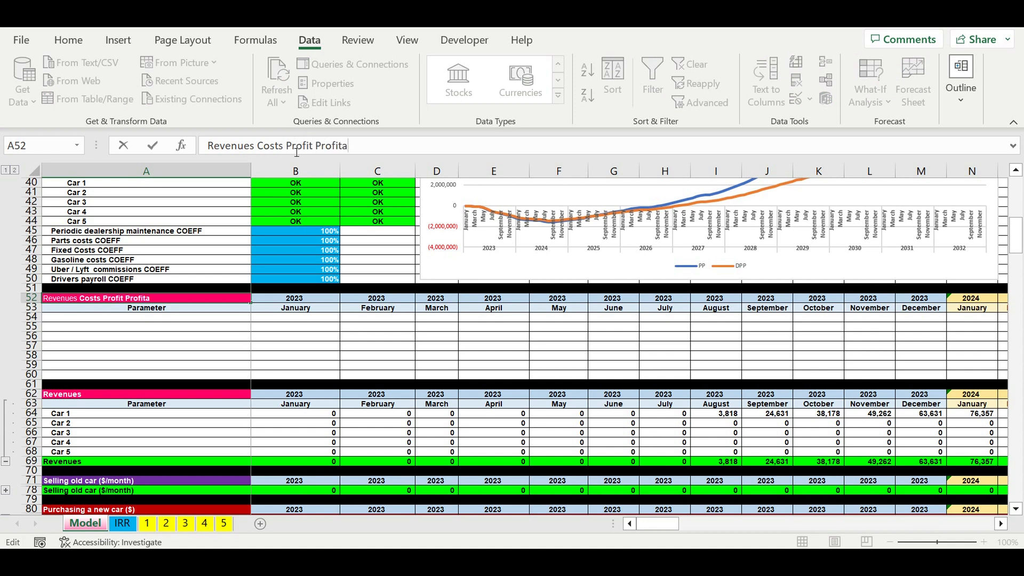
{"action": "type", "text": "bility"}
{"action": "key", "text": "Return"}
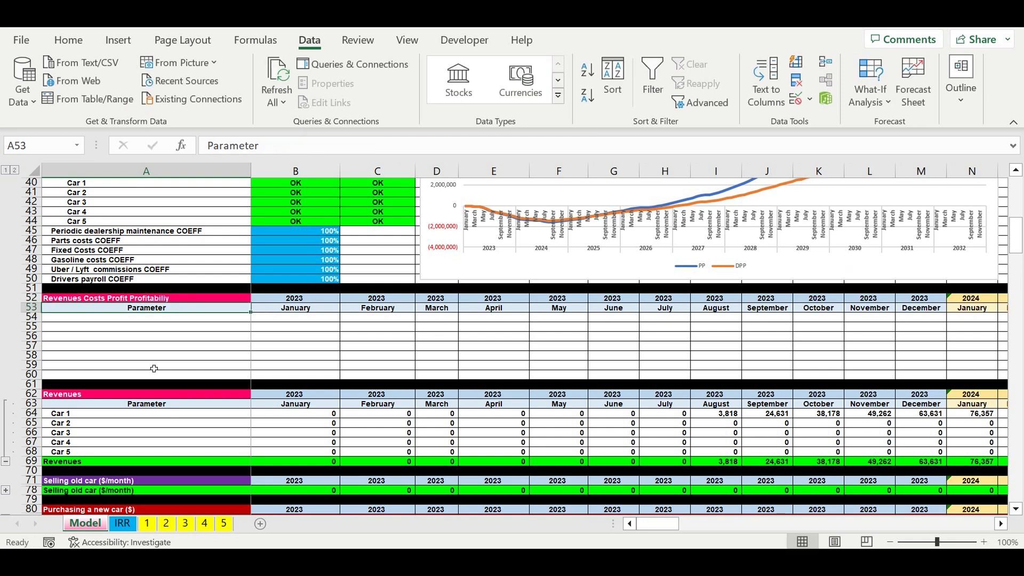
- Give the new section's title cell A52 a cyan fill from the recent colours
{"action": "left_click", "coordinate": [132, 298]}
{"action": "left_click", "coordinate": [68, 40]}
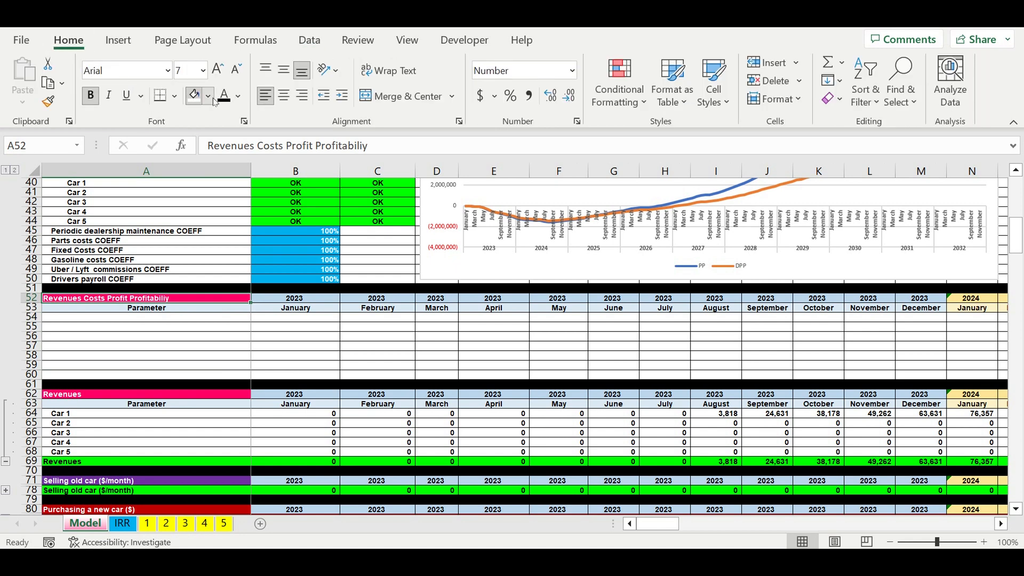
{"action": "left_click", "coordinate": [214, 99]}
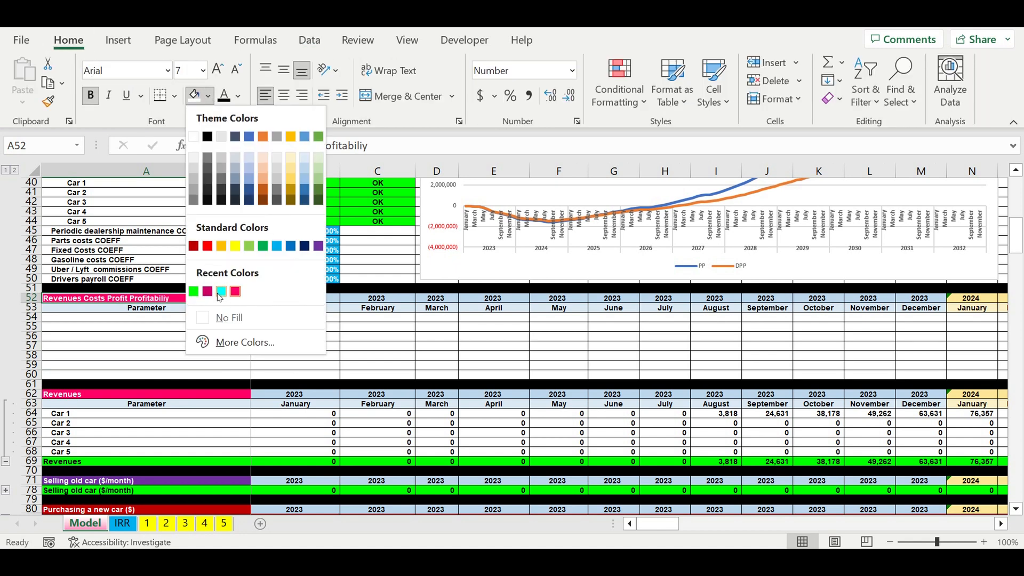
{"action": "left_click", "coordinate": [220, 292]}
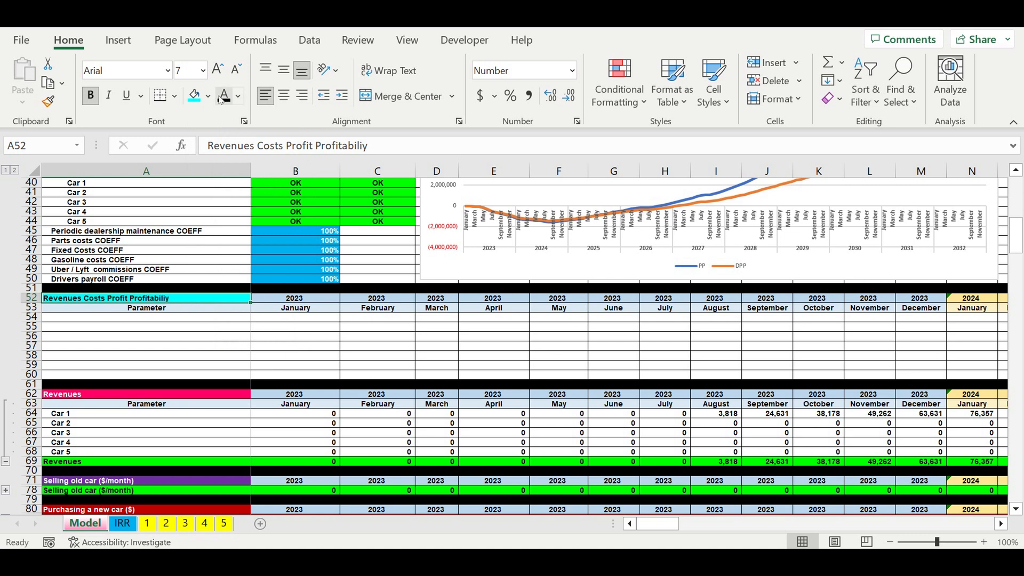
- Enter the parameter labels Revenues, Costs, Profit and Profitability in cells A54 to A57
{"action": "left_click", "coordinate": [134, 316]}
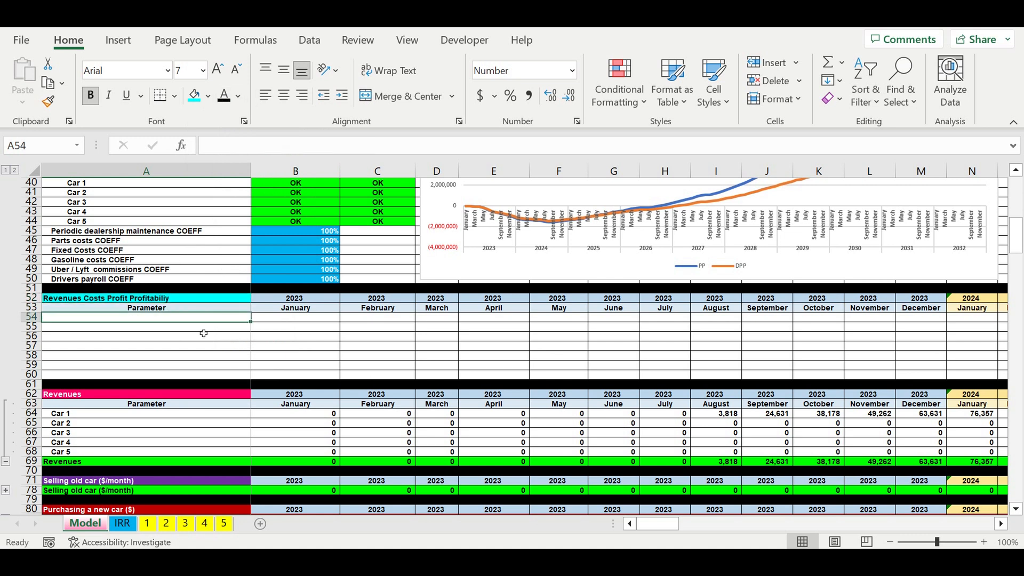
{"action": "double_click", "coordinate": [214, 321]}
{"action": "type", "text": "Revenues"}
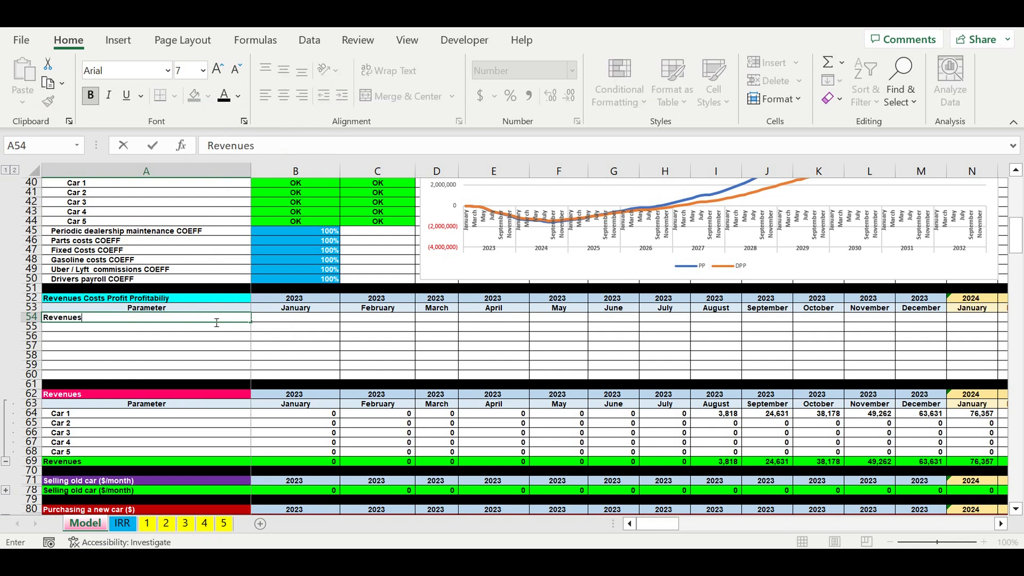
{"action": "key", "text": "Return"}
{"action": "type", "text": "Co"}
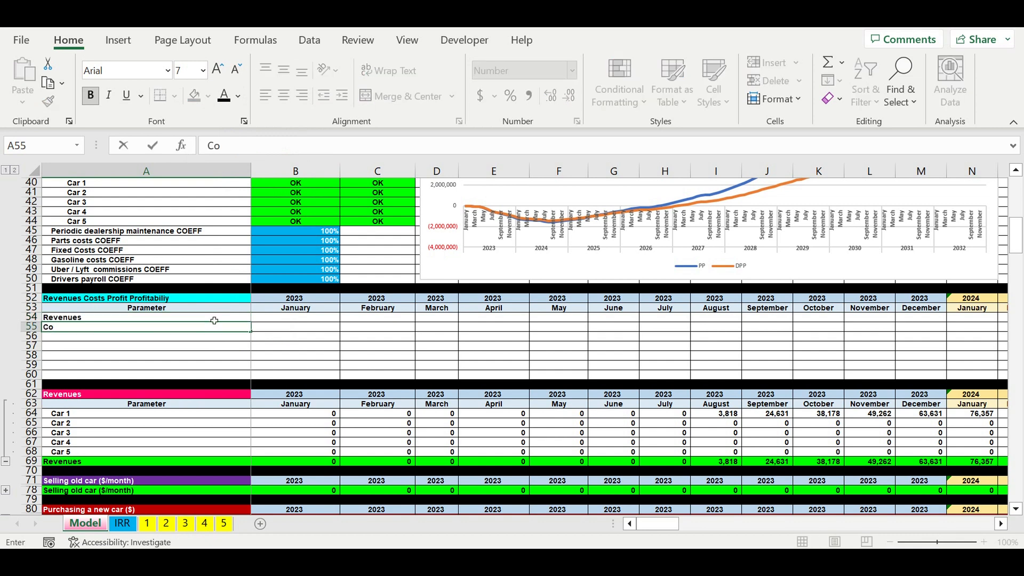
{"action": "type", "text": "sts"}
{"action": "key", "text": "Return"}
{"action": "type", "text": "Profit"}
{"action": "key", "text": "Return"}
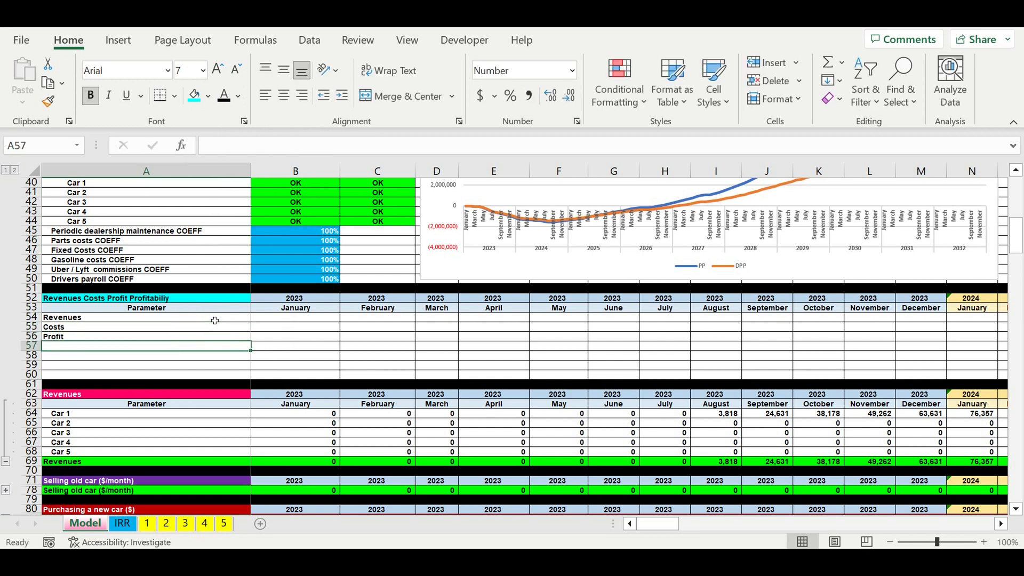
{"action": "type", "text": "Profit"}
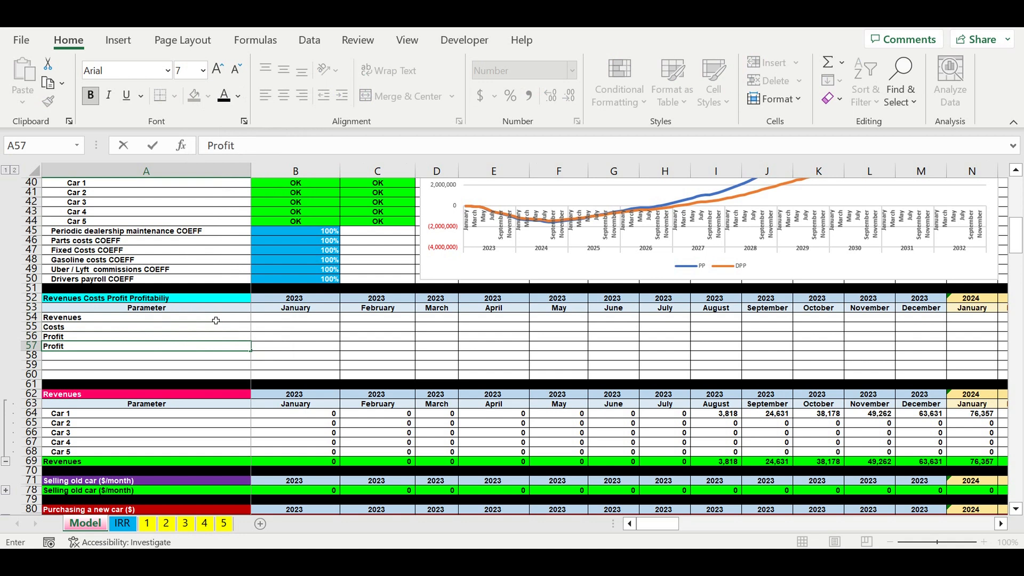
{"action": "type", "text": "ability"}
{"action": "key", "text": "Return"}
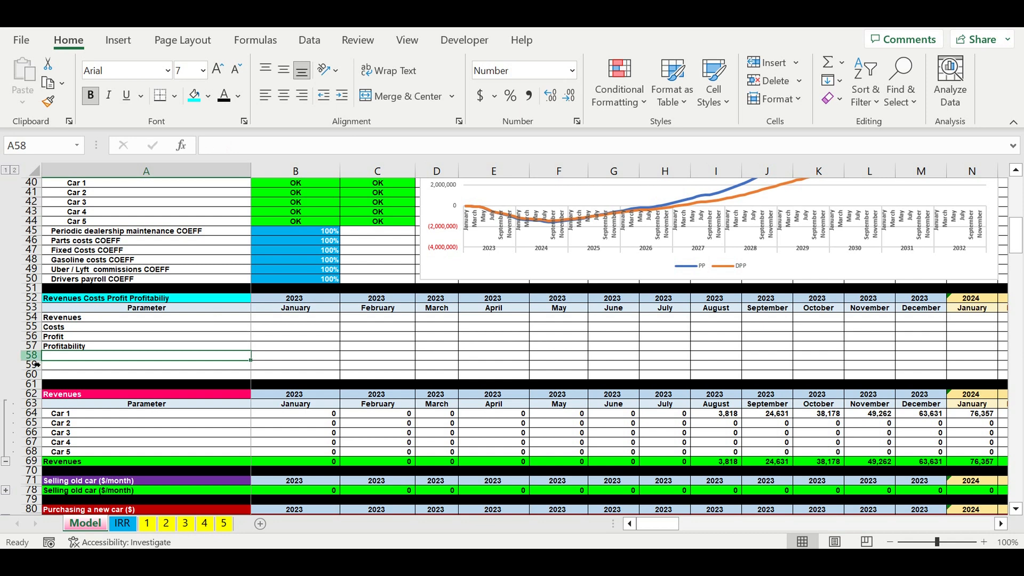
- Delete the unused blank rows 58 to 60 below the Profitability row
{"action": "left_click_drag", "start_coordinate": [36, 364], "coordinate": [31, 374]}
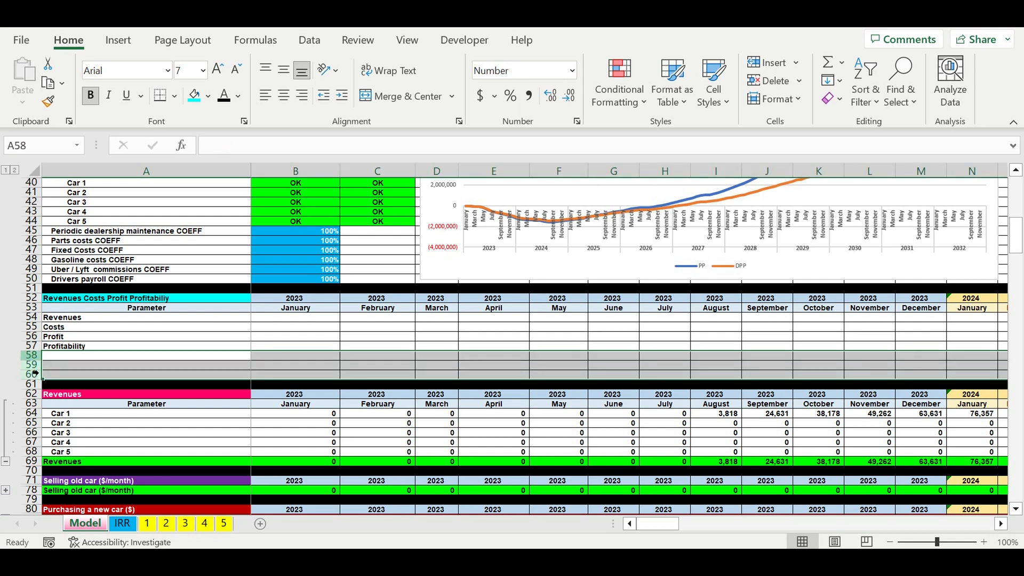
{"action": "right_click", "coordinate": [31, 374]}
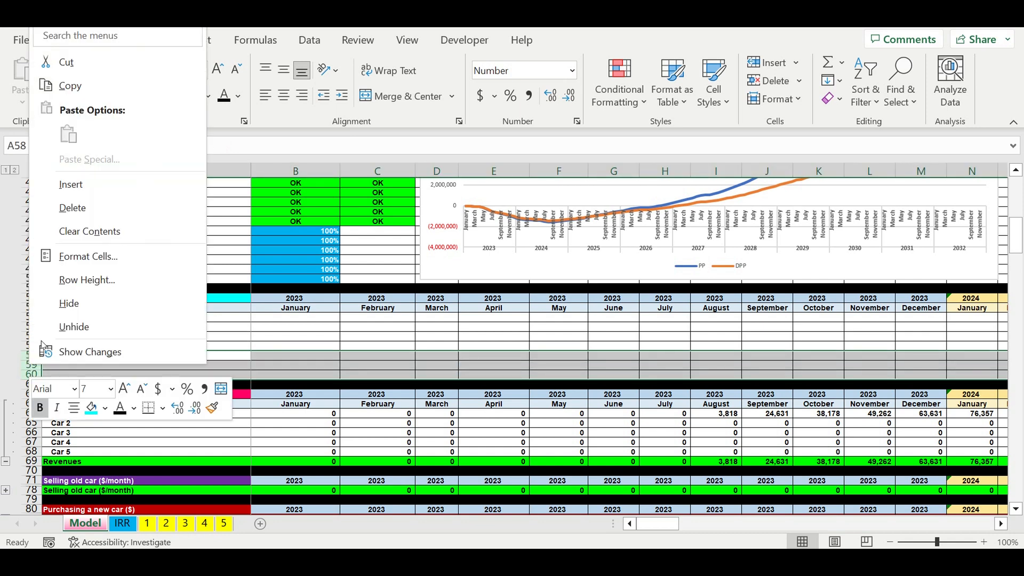
{"action": "left_click", "coordinate": [93, 235]}
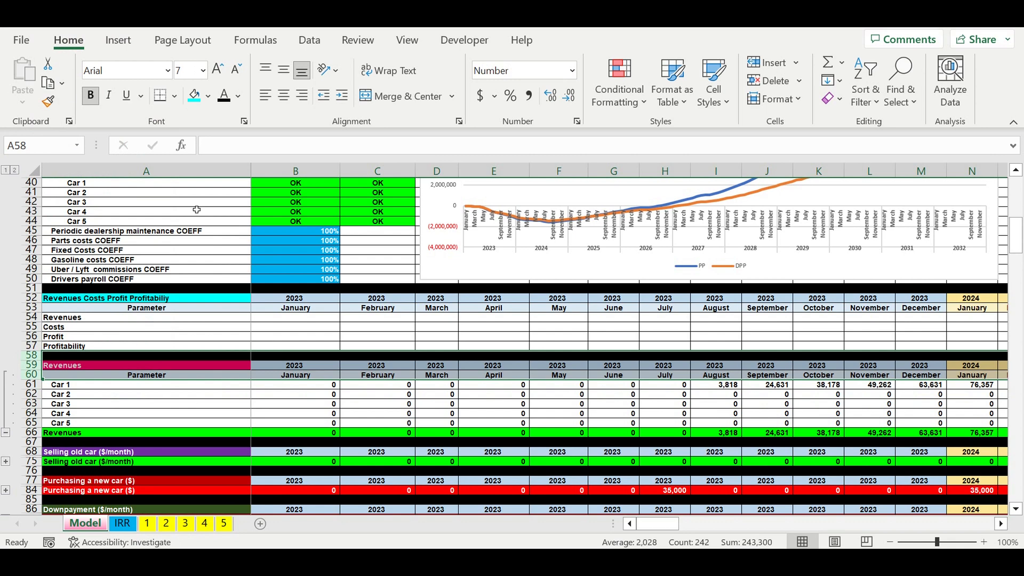
- Indent the four parameter labels in A54 to A57
{"action": "left_click", "coordinate": [63, 317]}
{"action": "left_click_drag", "start_coordinate": [63, 318], "coordinate": [64, 345]}
{"action": "left_click", "coordinate": [340, 94]}
- Link the new section's January Revenues in B54 to the Cash flow statement's revenues with =B297
{"action": "left_click", "coordinate": [266, 318]}
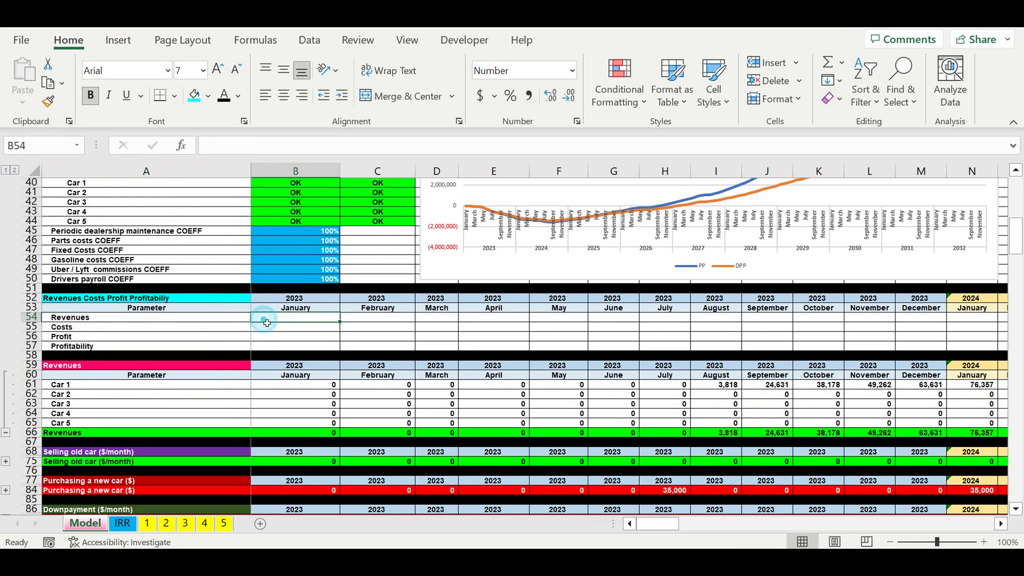
{"action": "type", "text": "="}
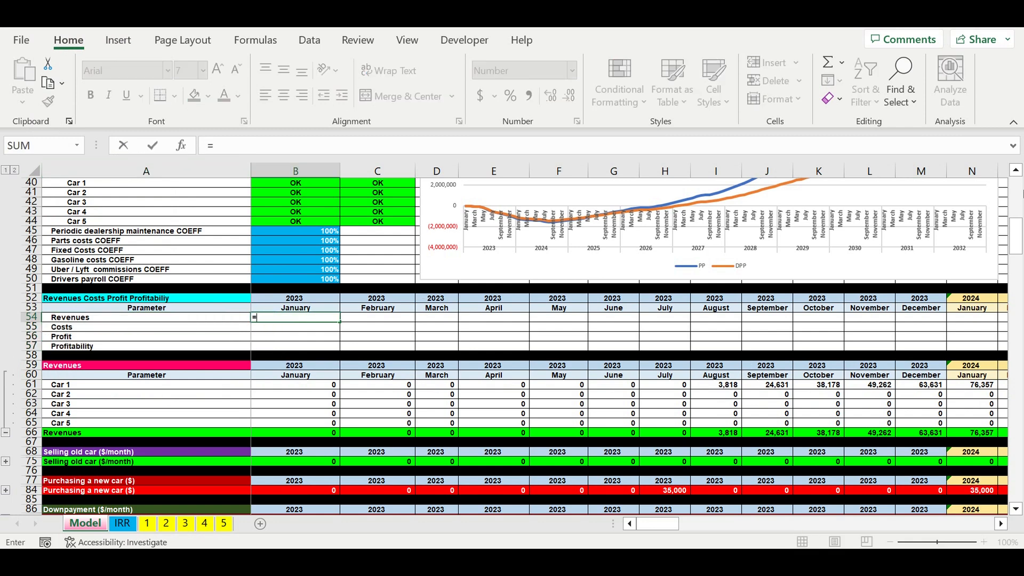
{"action": "left_click_drag", "start_coordinate": [1019, 284], "coordinate": [1018, 481]}
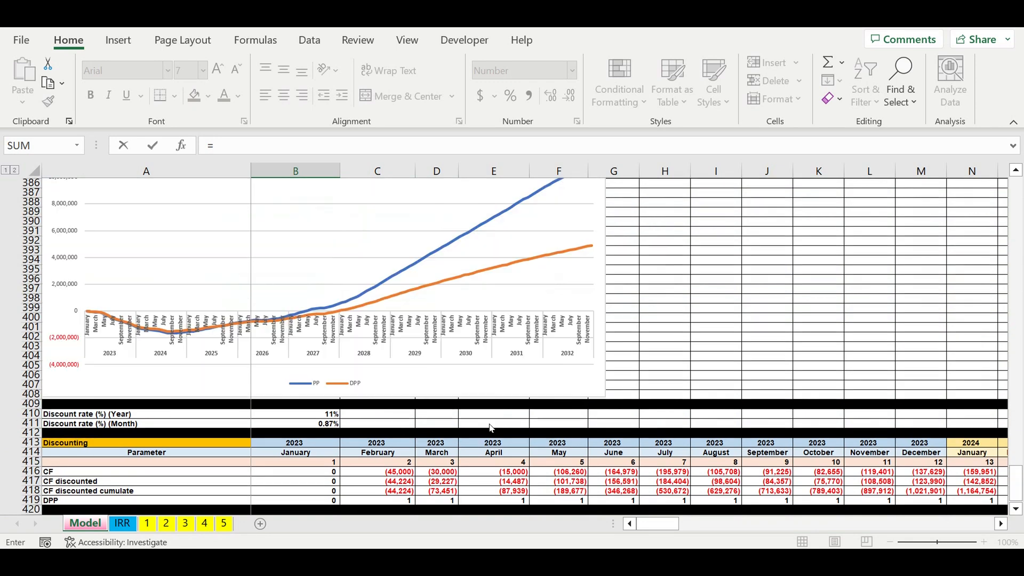
{"action": "scroll", "coordinate": [469, 414], "scroll_direction": "up", "scroll_amount": 2}
{"action": "scroll", "coordinate": [468, 414], "scroll_direction": "up", "scroll_amount": 13}
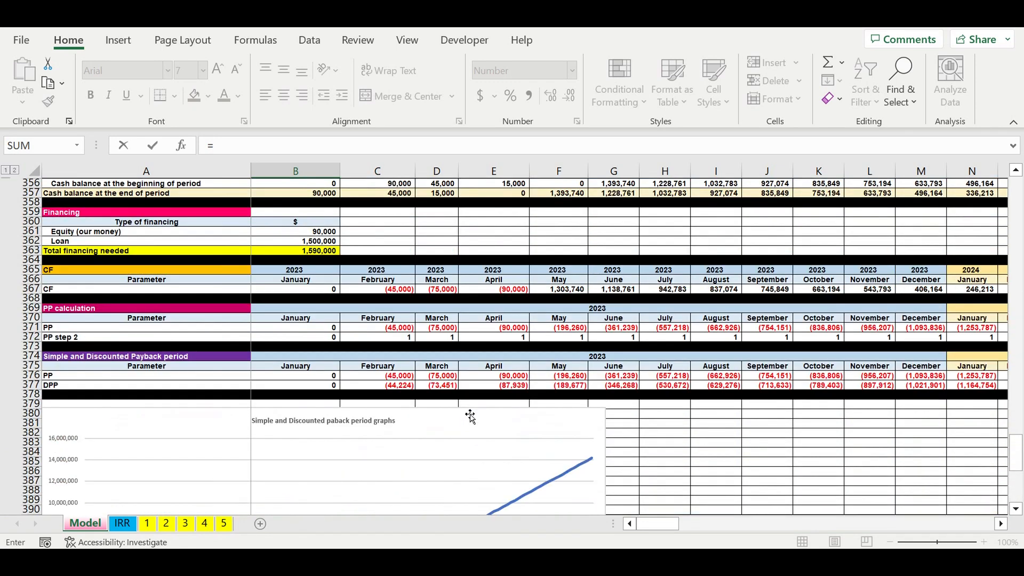
{"action": "scroll", "coordinate": [467, 381], "scroll_direction": "up", "scroll_amount": 4}
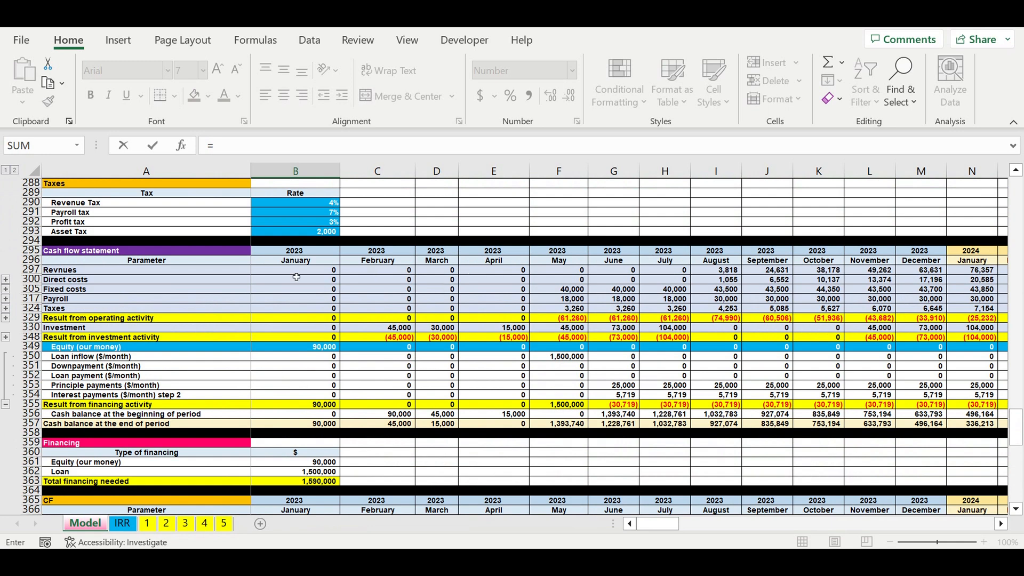
{"action": "left_click", "coordinate": [278, 272]}
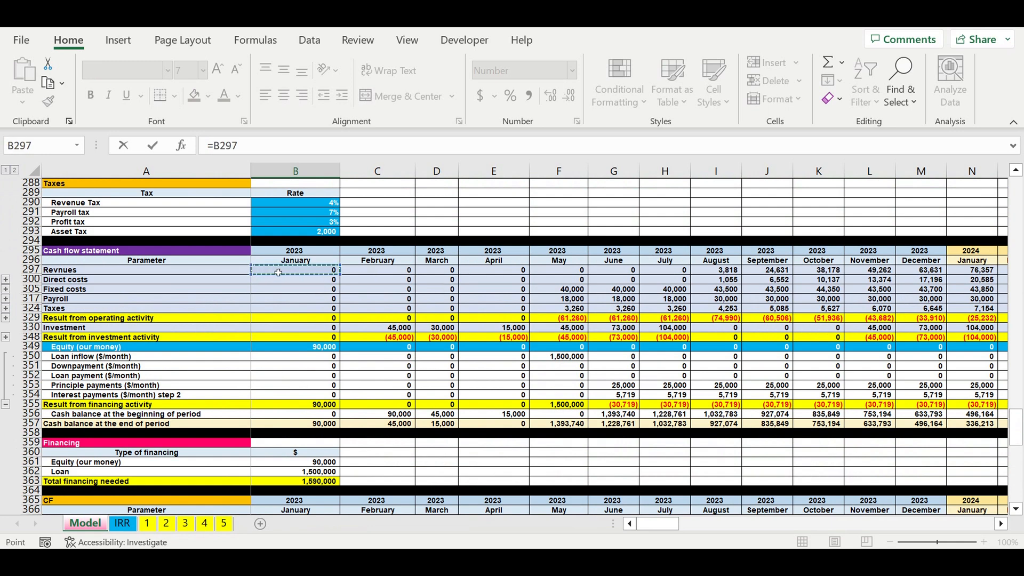
{"action": "key", "text": "Escape"}
- Begin the January Costs formula in B55 by summing the Cash flow statement's direct costs, fixed costs, payroll and taxes (=B300+B305+B317+B324)
{"action": "scroll", "coordinate": [299, 268], "scroll_direction": "up", "scroll_amount": 3}
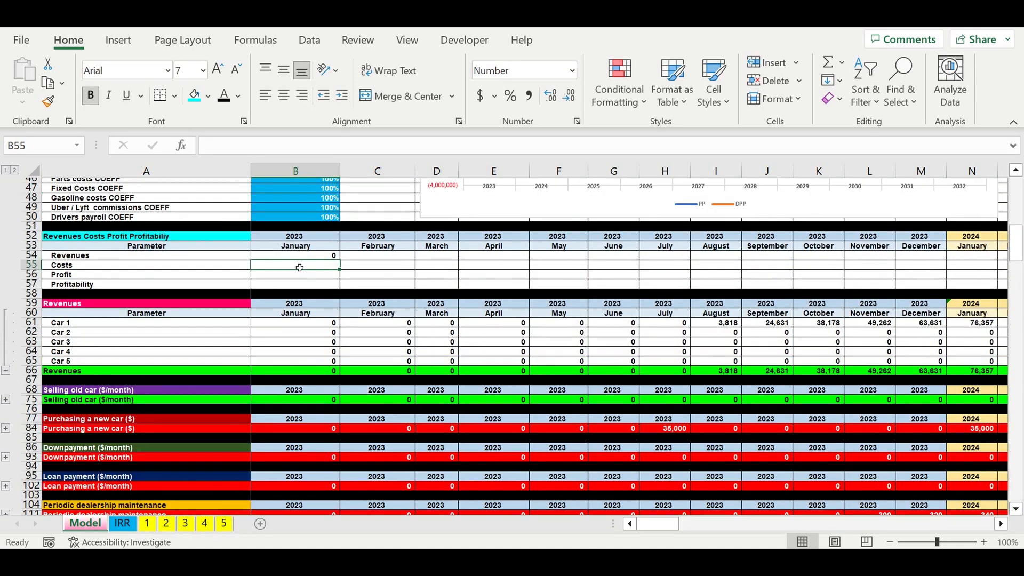
{"action": "type", "text": "="}
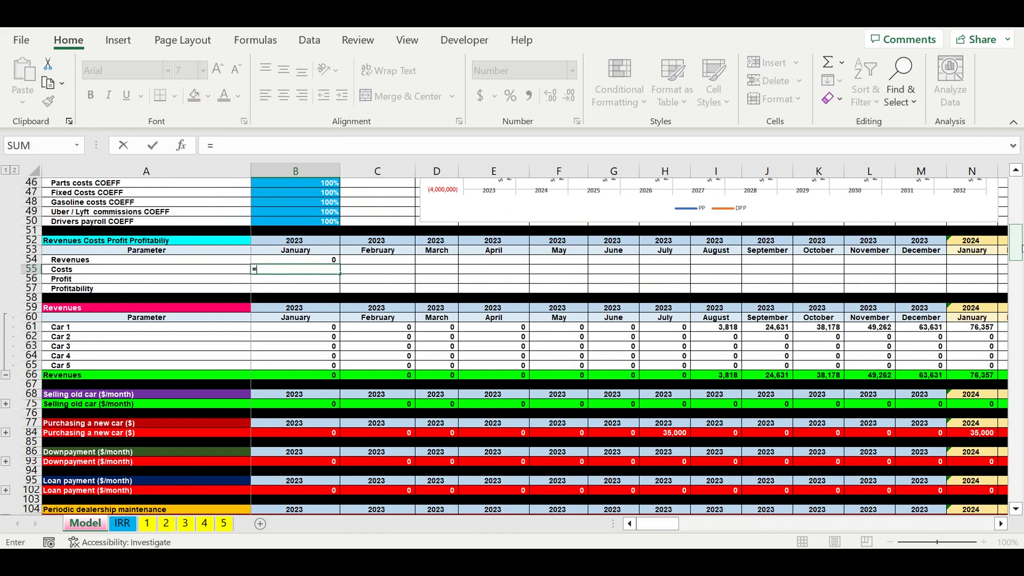
{"action": "left_click_drag", "start_coordinate": [1021, 248], "coordinate": [1019, 480]}
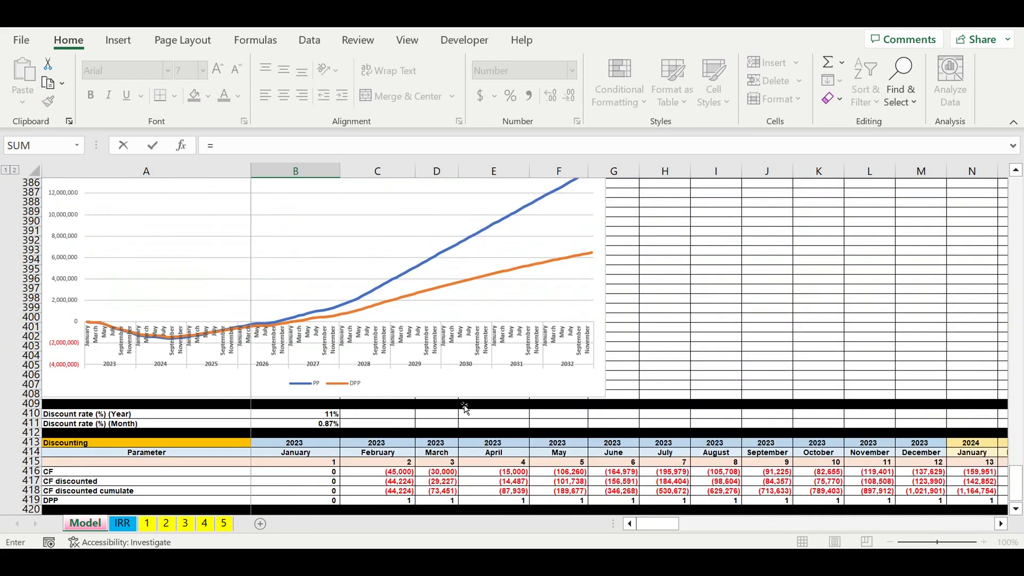
{"action": "scroll", "coordinate": [463, 403], "scroll_direction": "up", "scroll_amount": 9}
{"action": "scroll", "coordinate": [463, 402], "scroll_direction": "up", "scroll_amount": 20}
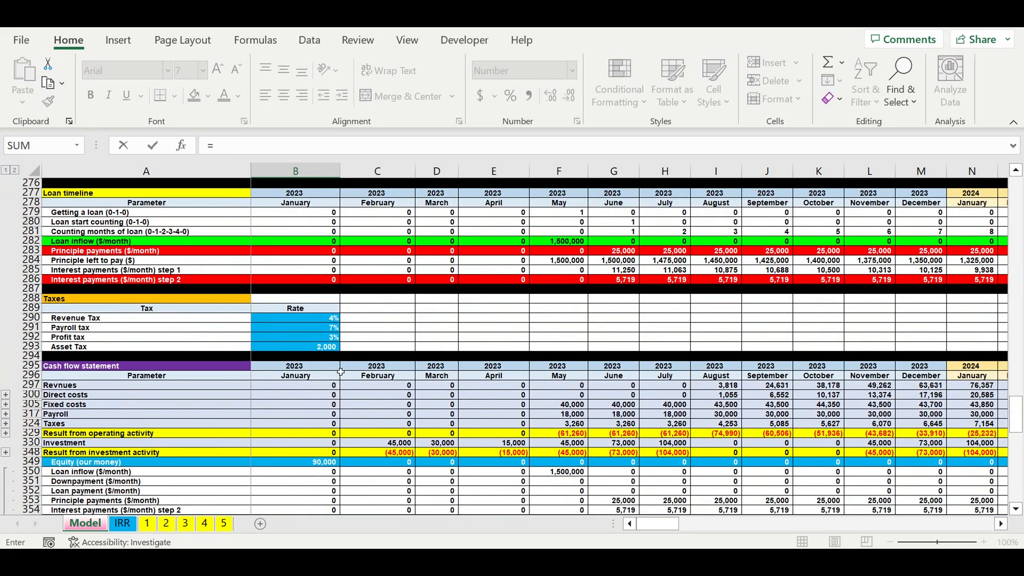
{"action": "scroll", "coordinate": [205, 358], "scroll_direction": "down", "scroll_amount": 1}
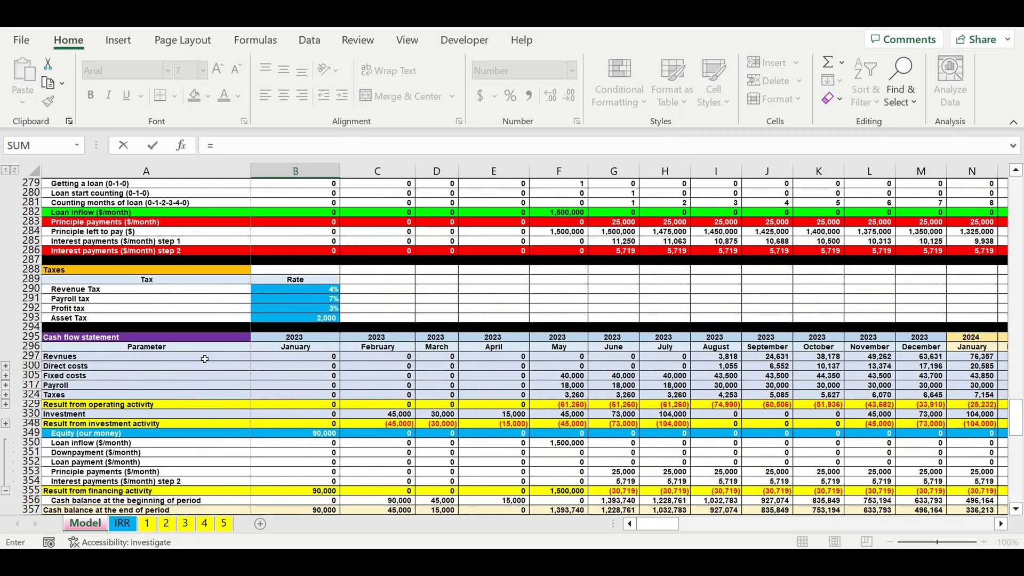
{"action": "left_click", "coordinate": [292, 366]}
{"action": "type", "text": "+"}
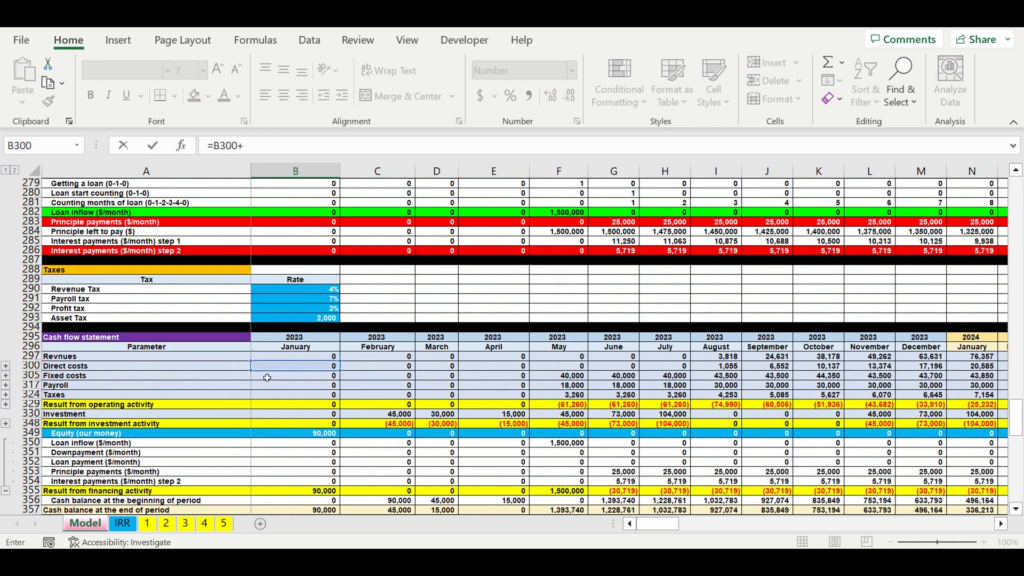
{"action": "left_click", "coordinate": [266, 377]}
{"action": "type", "text": "+"}
{"action": "left_click", "coordinate": [262, 387]}
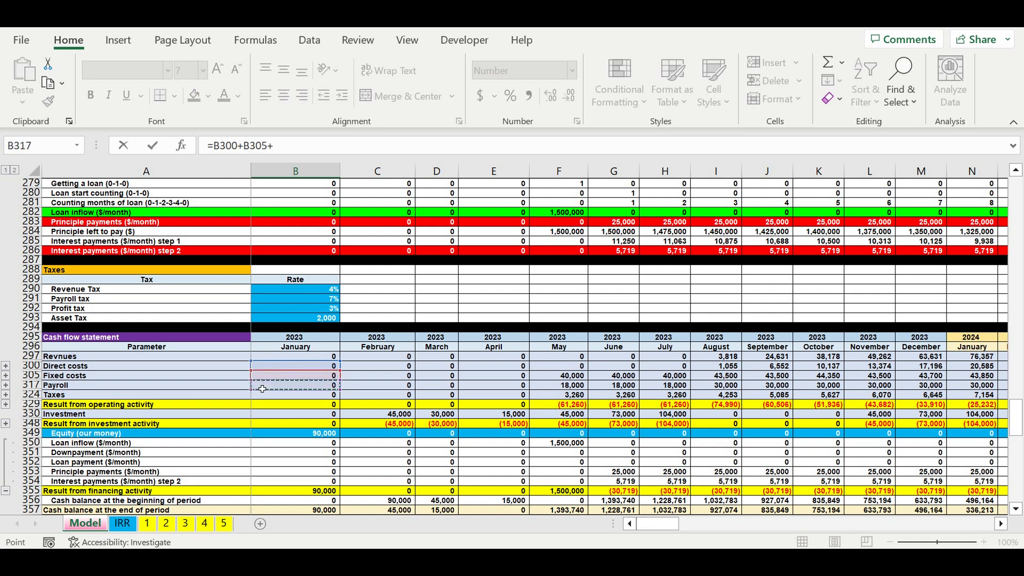
{"action": "type", "text": "+"}
{"action": "left_click", "coordinate": [272, 394]}
{"action": "type", "text": "+"}
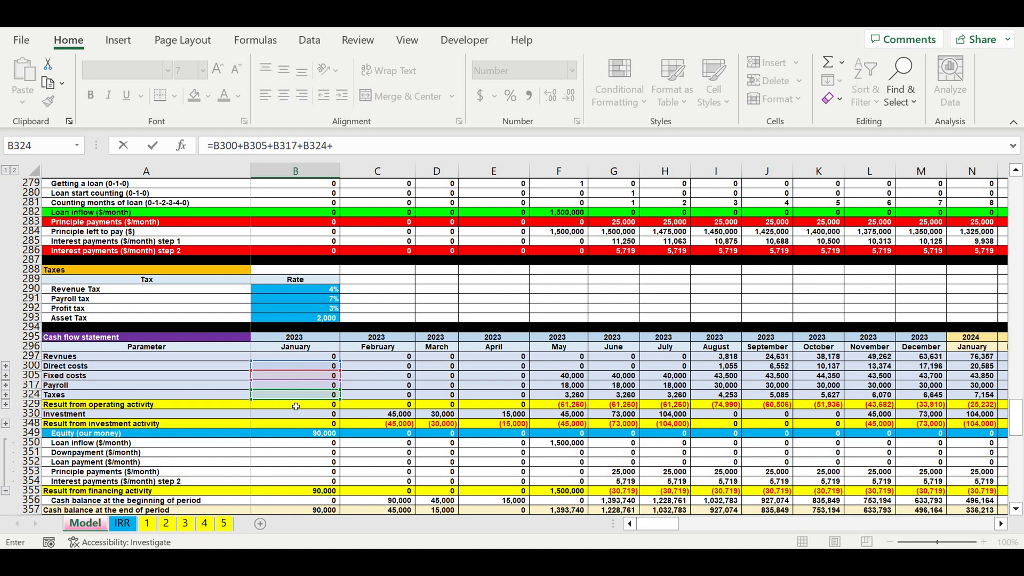
- Complete the Costs formula by adding the downpayment, loan payment, principle payments and interest payments (B351+B352+B353+B354)
{"action": "scroll", "coordinate": [296, 406], "scroll_direction": "down", "scroll_amount": 2}
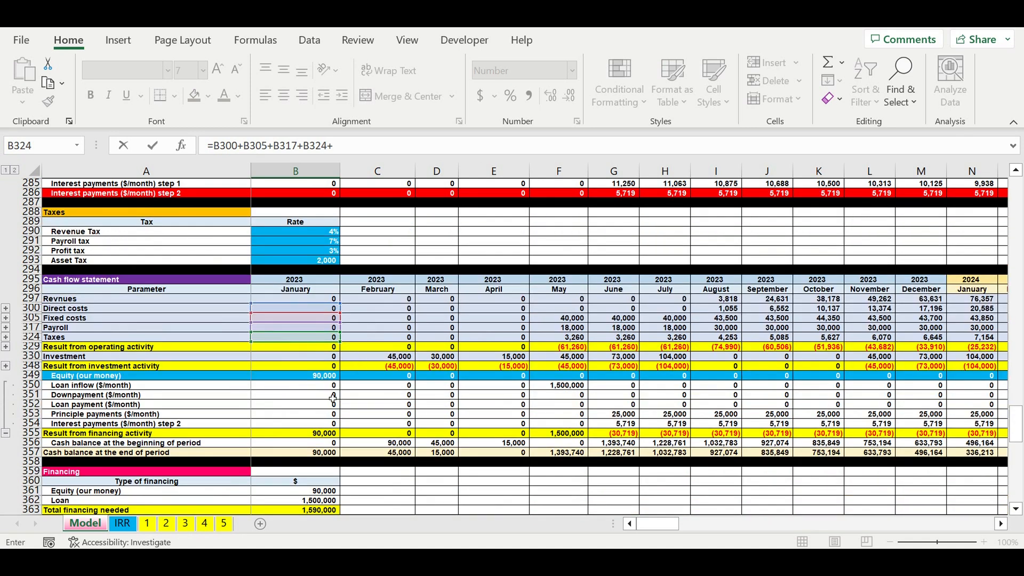
{"action": "left_click", "coordinate": [283, 400]}
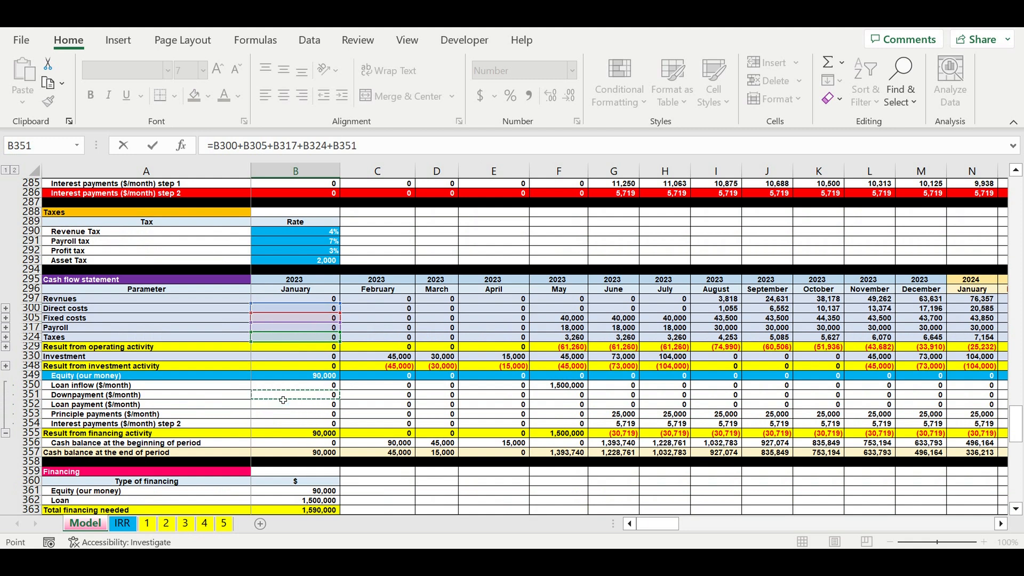
{"action": "type", "text": "+"}
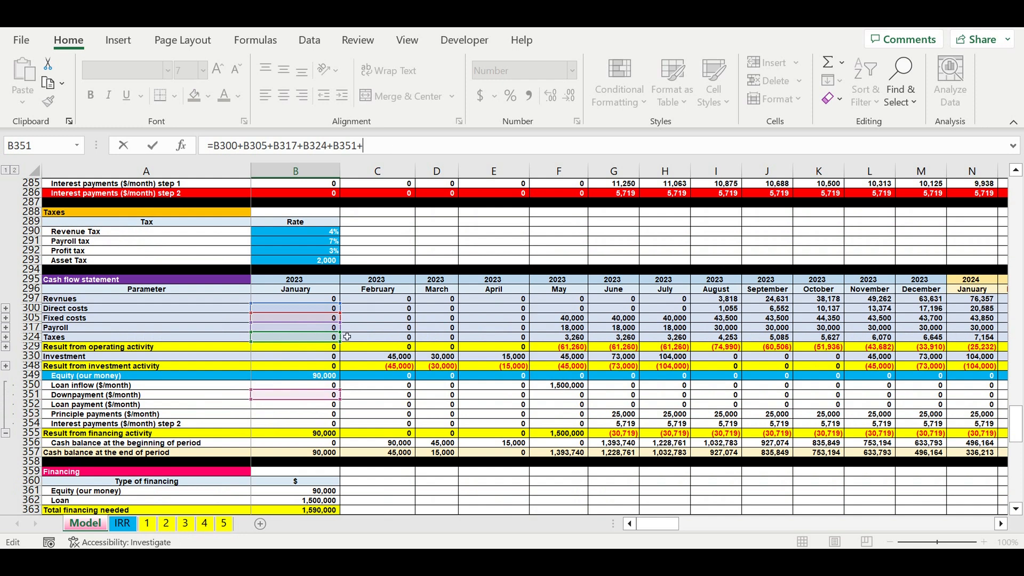
{"action": "left_click", "coordinate": [309, 407]}
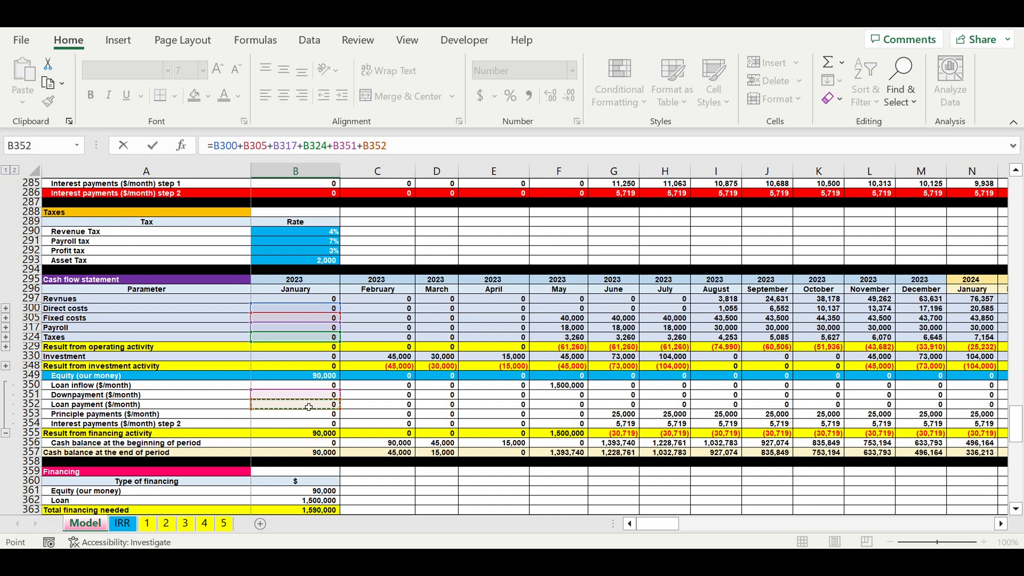
{"action": "type", "text": "+"}
{"action": "left_click", "coordinate": [291, 417]}
{"action": "type", "text": "+"}
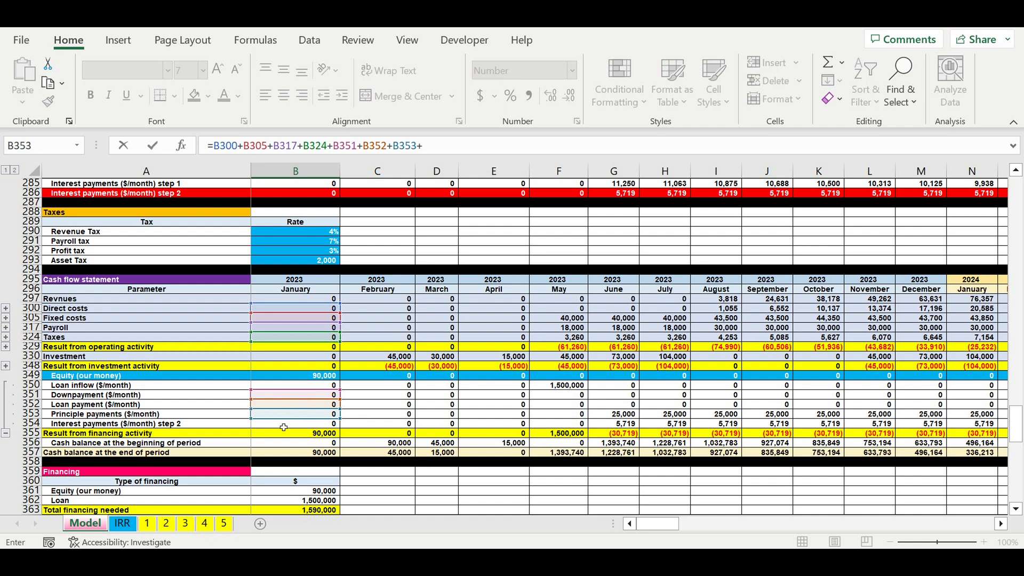
{"action": "left_click", "coordinate": [283, 427]}
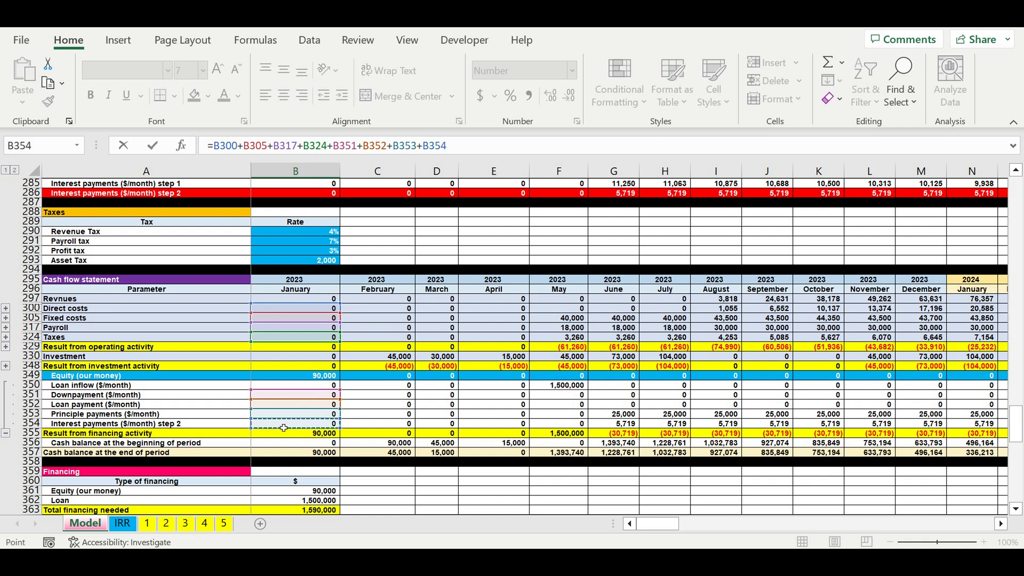
{"action": "scroll", "coordinate": [288, 421], "scroll_direction": "down", "scroll_amount": 3}
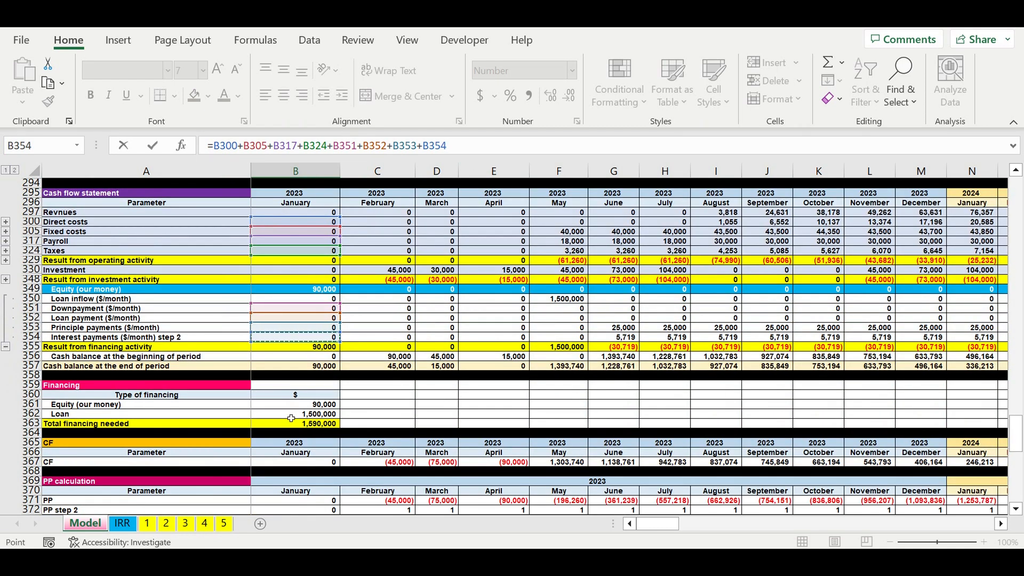
{"action": "key", "text": "Return"}
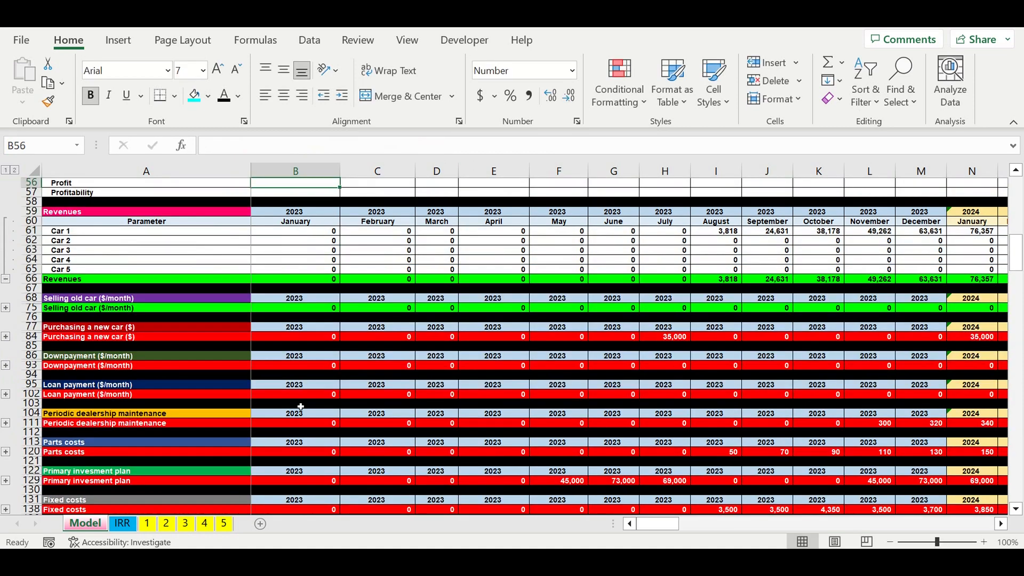
- Calculate the January Profit in B56 as revenues minus costs with =B54-B55
{"action": "scroll", "coordinate": [354, 192], "scroll_direction": "up", "scroll_amount": 4}
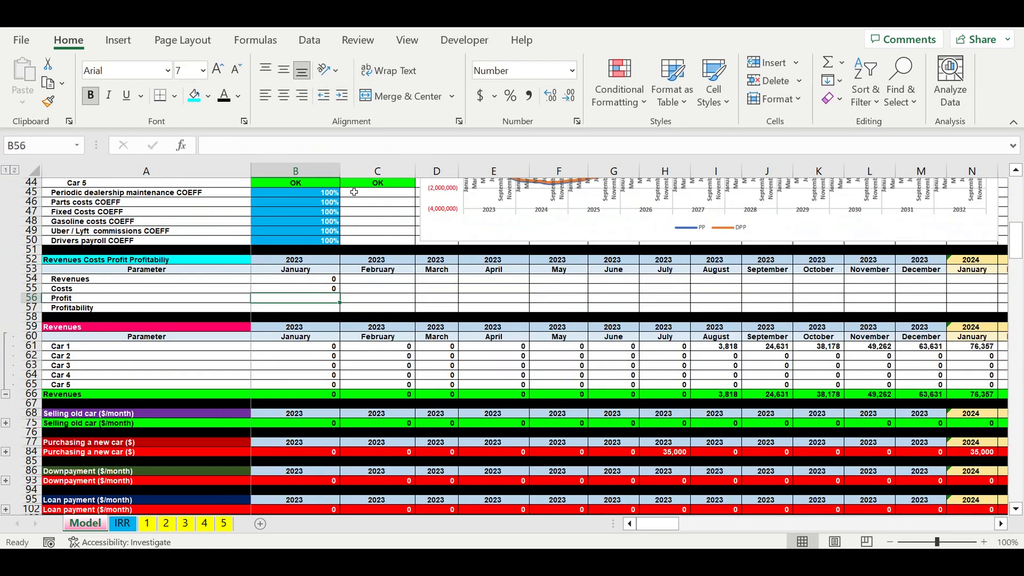
{"action": "type", "text": "="}
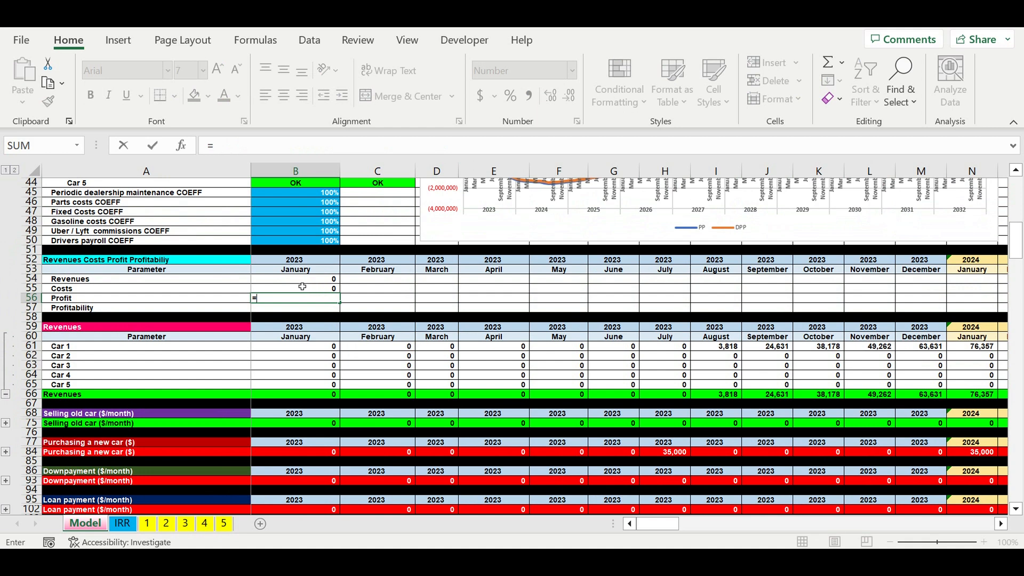
{"action": "left_click", "coordinate": [298, 280]}
{"action": "type", "text": "-"}
{"action": "left_click", "coordinate": [312, 290]}
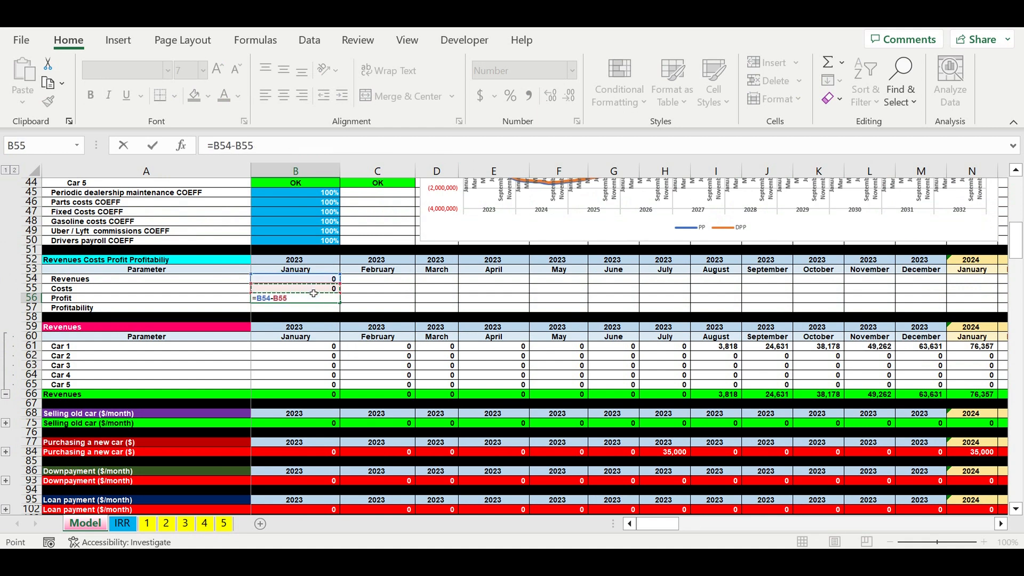
{"action": "key", "text": "Return"}
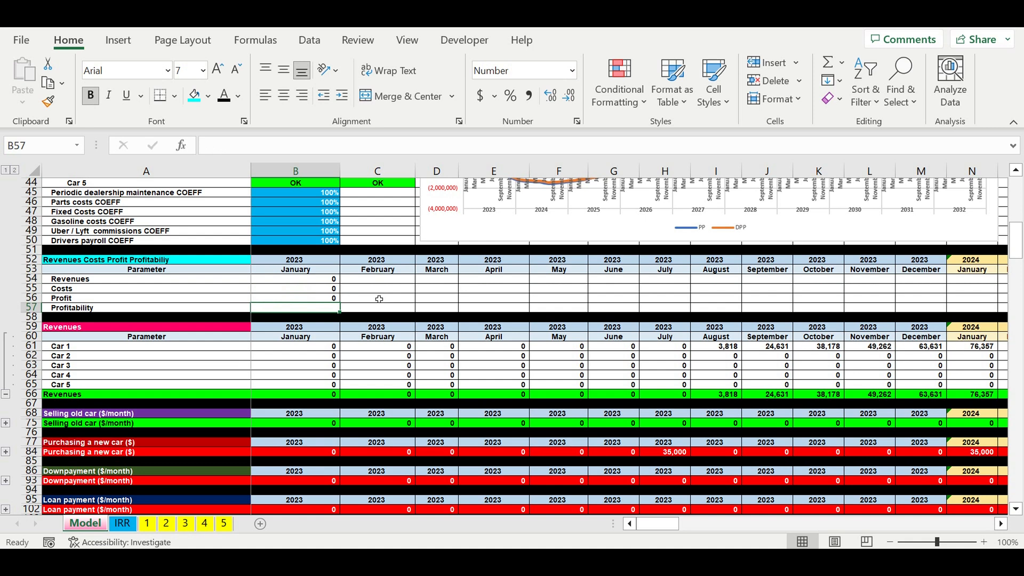
- Calculate the January Profitability in B57 as profit divided by revenues with =B56/B54
{"action": "type", "text": "="}
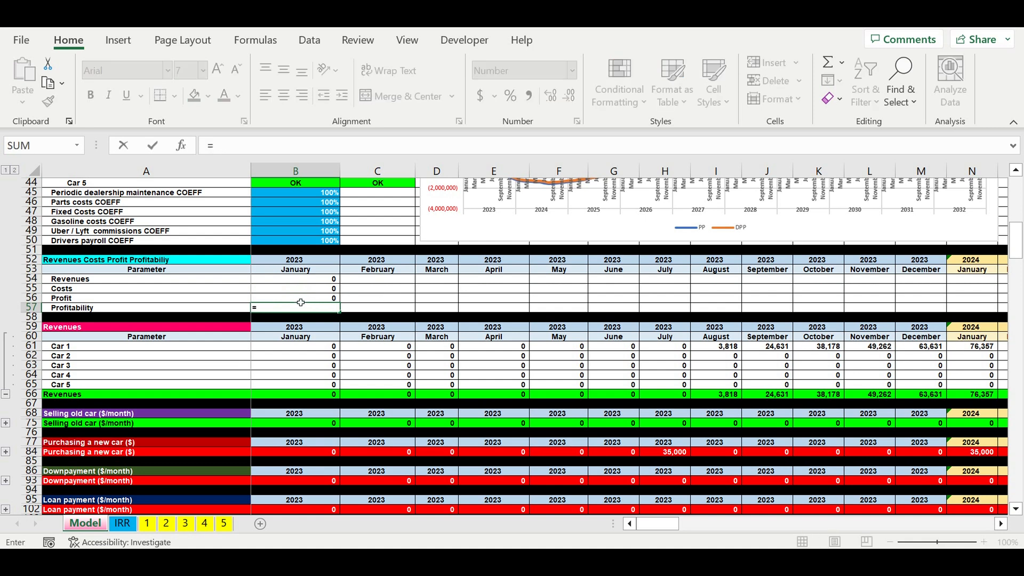
{"action": "left_click", "coordinate": [303, 298]}
{"action": "type", "text": "/"}
{"action": "left_click", "coordinate": [311, 282]}
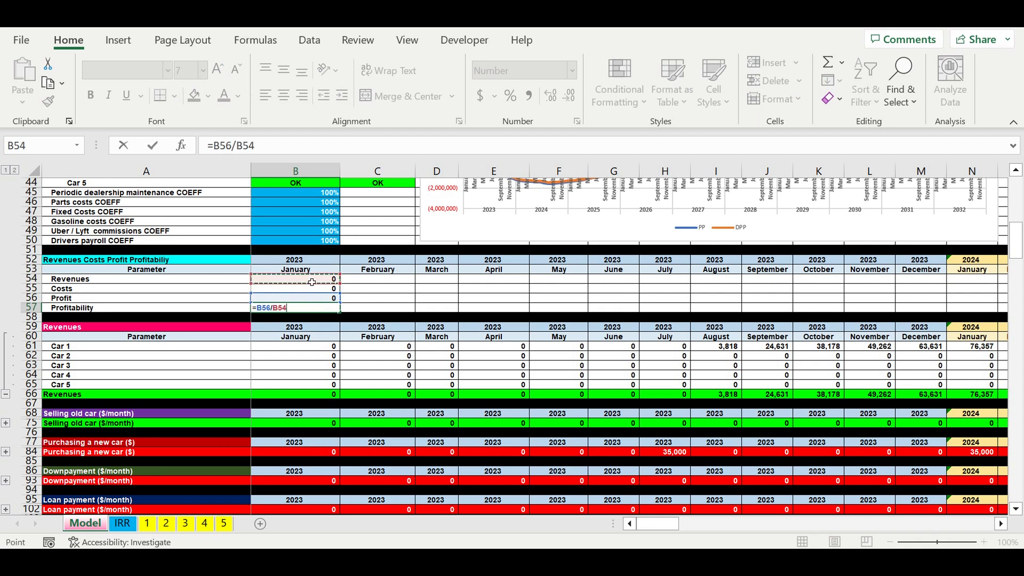
{"action": "key", "text": "Return"}
- Format B57 as a percentage and make it return 0 on errors with =IFERROR(B56/B54,0)
{"action": "left_click", "coordinate": [311, 309]}
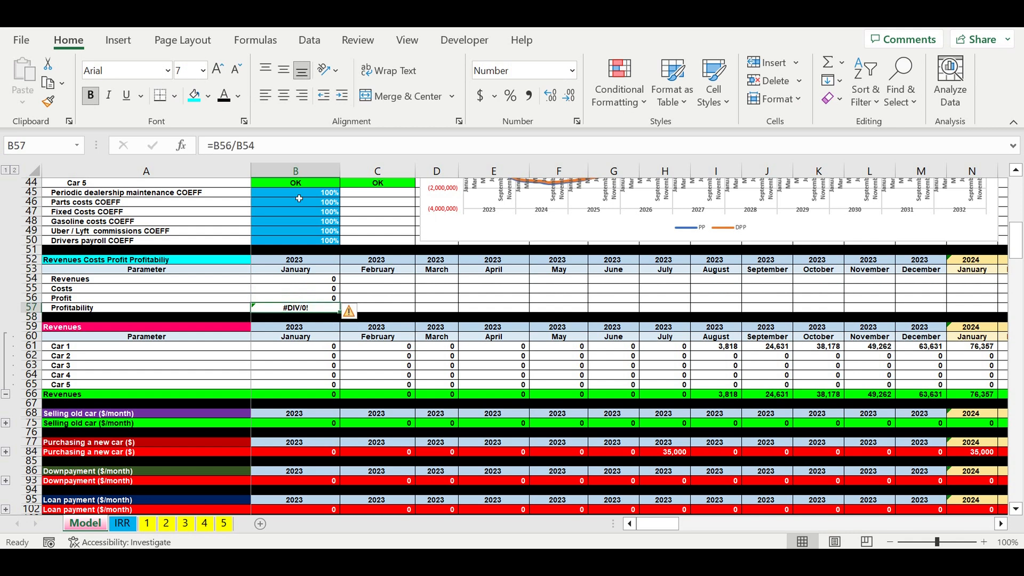
{"action": "left_click", "coordinate": [511, 96]}
{"action": "left_click", "coordinate": [224, 147]}
{"action": "type", "text": "if"}
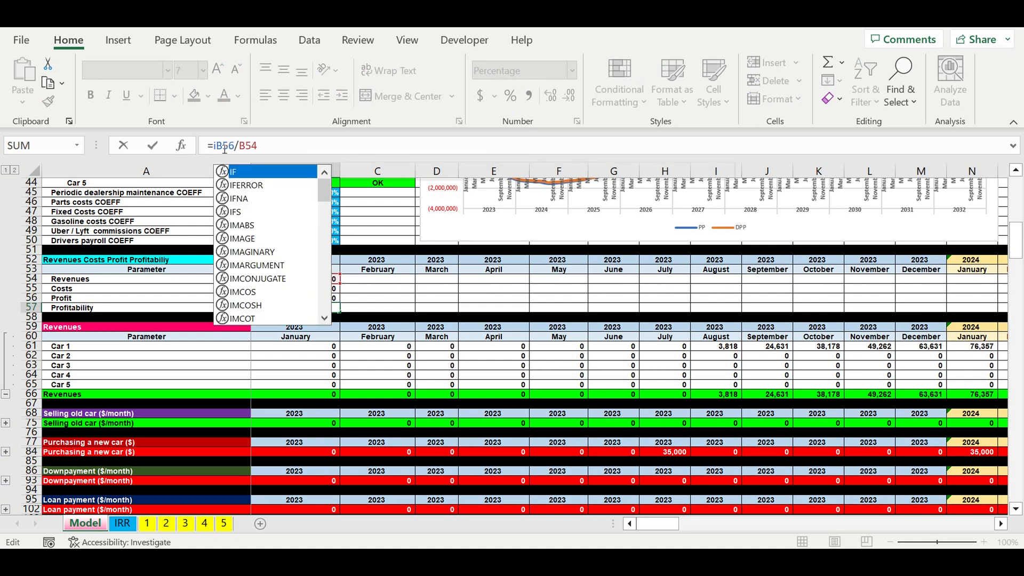
{"action": "double_click", "coordinate": [242, 192]}
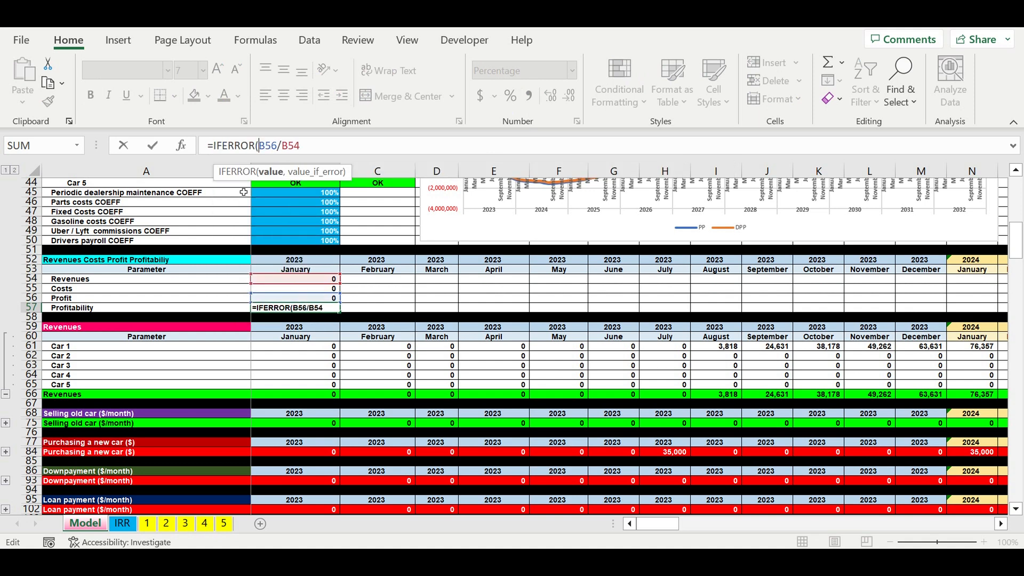
{"action": "type", "text": ",0"}
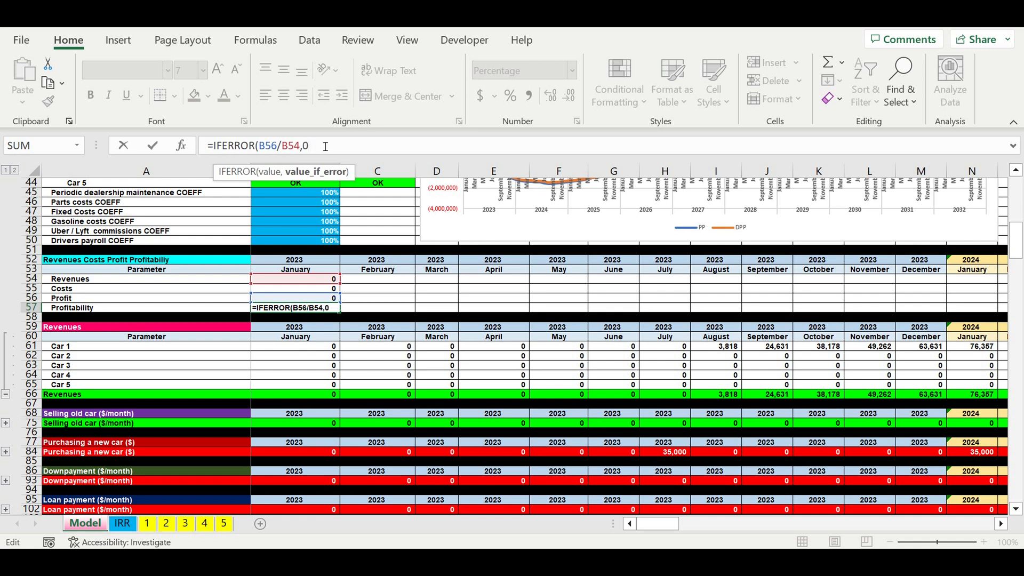
{"action": "type", "text": ")"}
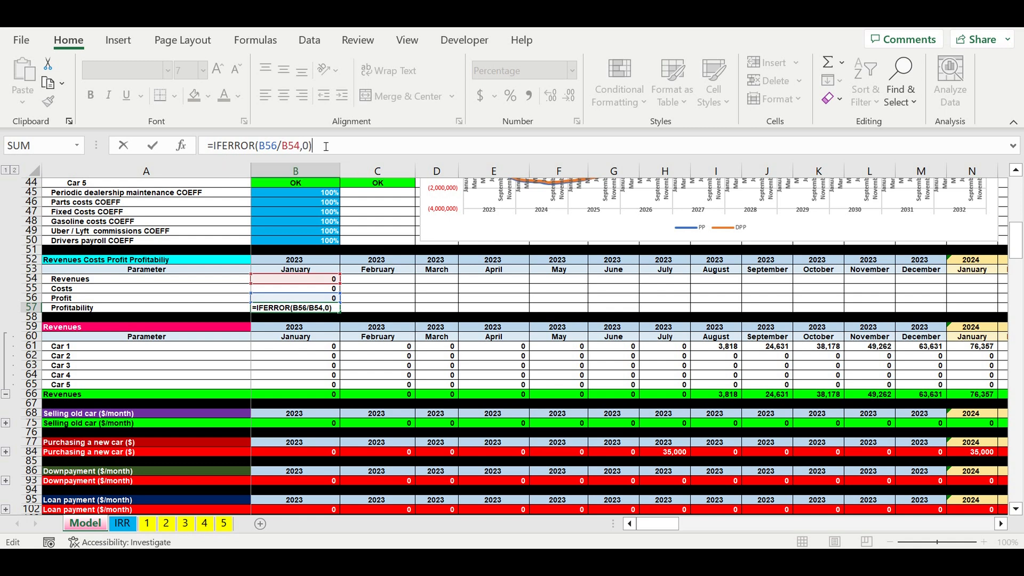
{"action": "key", "text": "Return"}
- Fill the January formulas in B54 to B57 across all months through December 2032
{"action": "left_click", "coordinate": [317, 281]}
{"action": "left_click_drag", "start_coordinate": [322, 298], "coordinate": [925, 295]}
{"action": "left_click", "coordinate": [709, 357]}
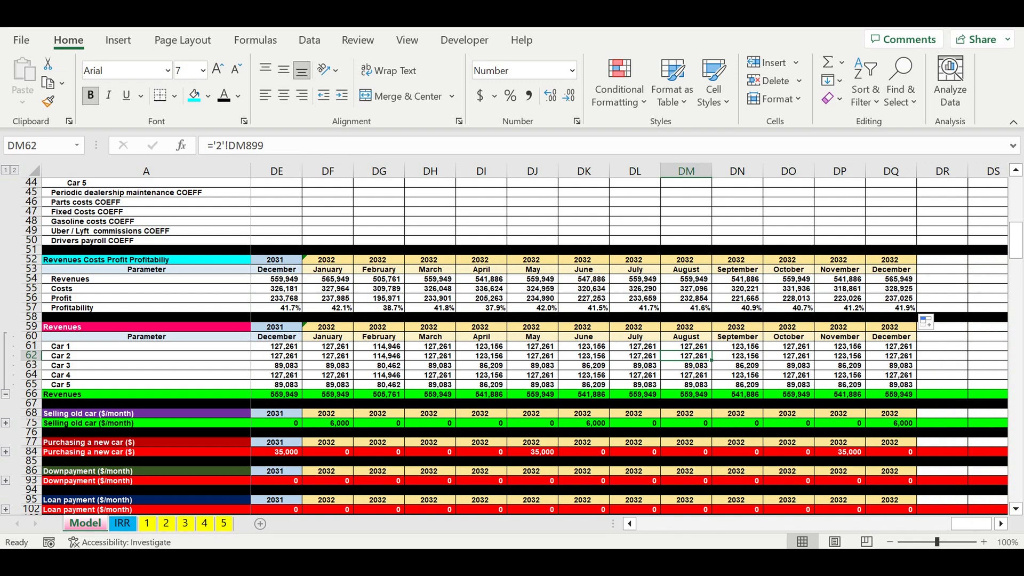
- Set the Uber / Lyft commissions COEFF in B49 to 150% and check the August 2023 Profit cell
{"action": "left_click_drag", "start_coordinate": [968, 528], "coordinate": [656, 528]}
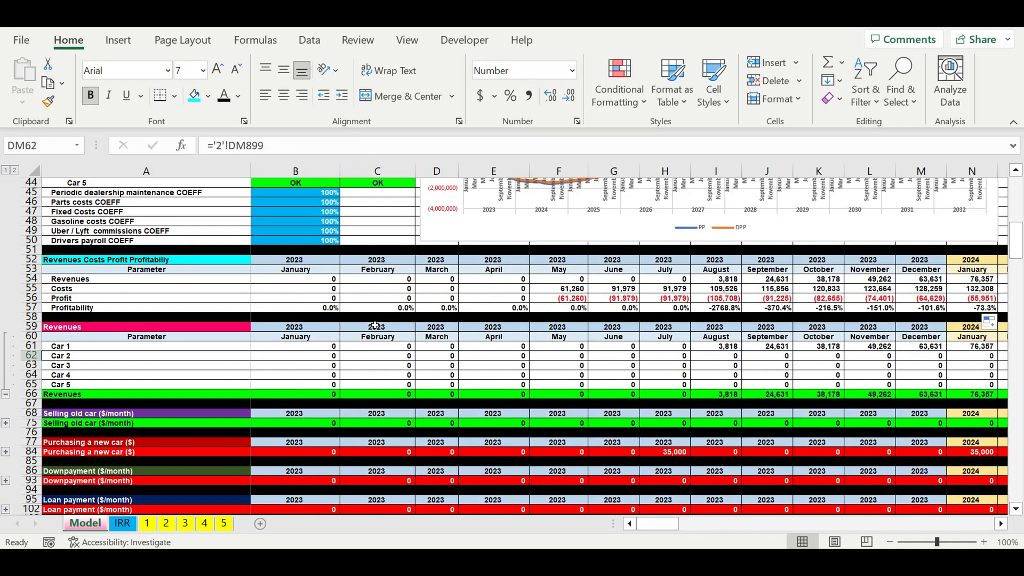
{"action": "scroll", "coordinate": [244, 284], "scroll_direction": "up", "scroll_amount": 2}
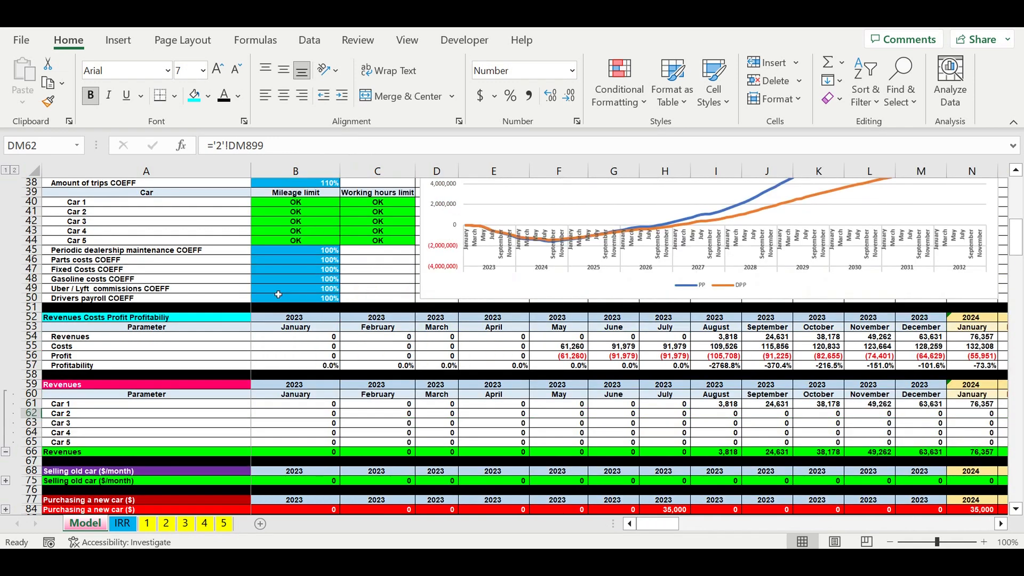
{"action": "left_click", "coordinate": [304, 279]}
{"action": "left_click", "coordinate": [93, 271]}
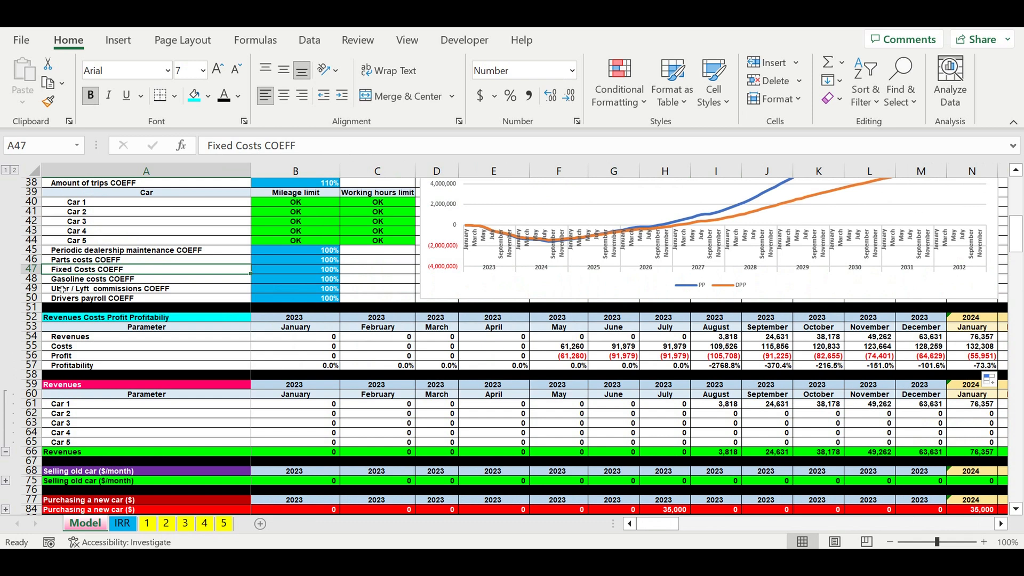
{"action": "left_click", "coordinate": [313, 288]}
{"action": "type", "text": "1"}
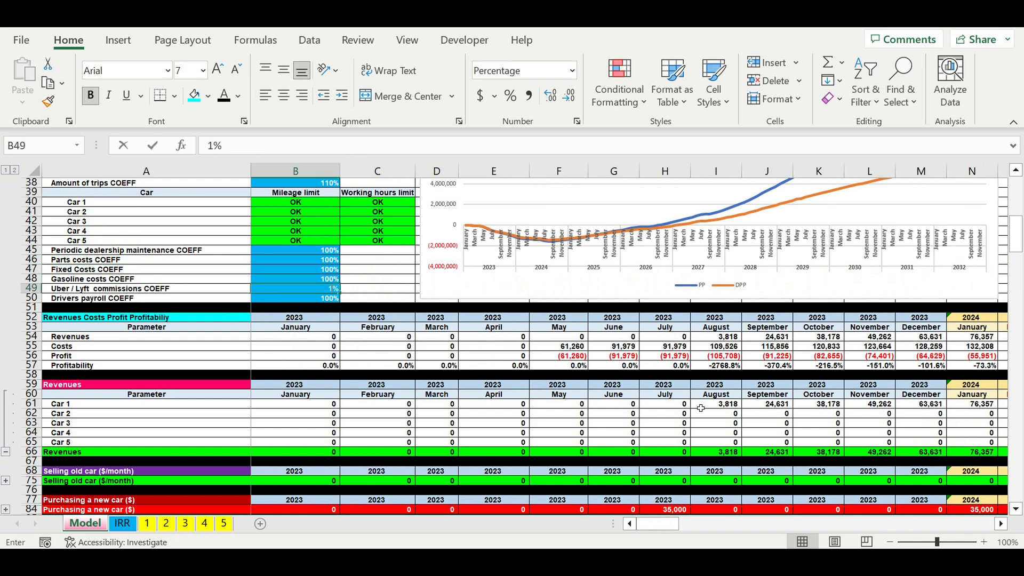
{"action": "type", "text": "50"}
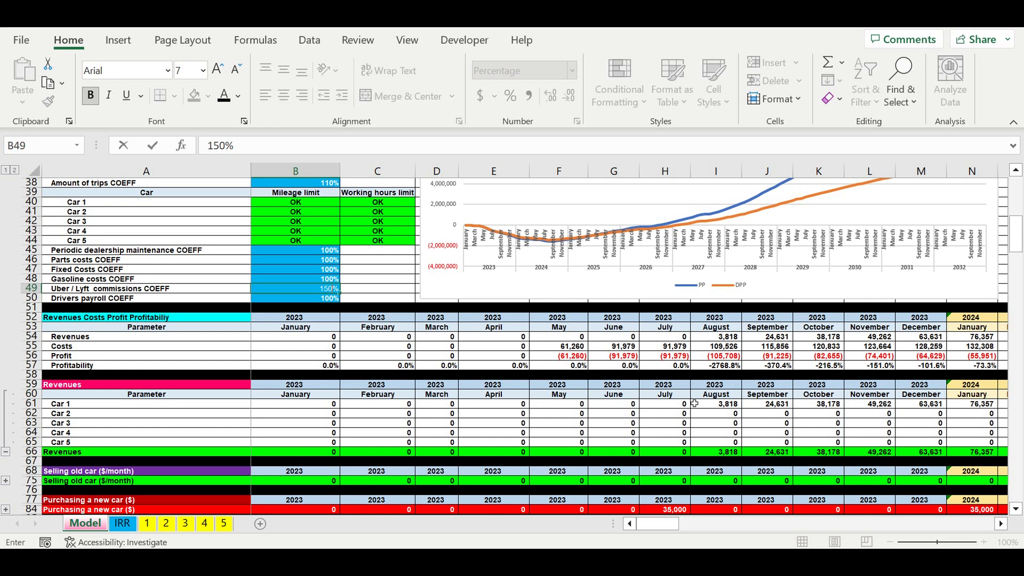
{"action": "key", "text": "Return"}
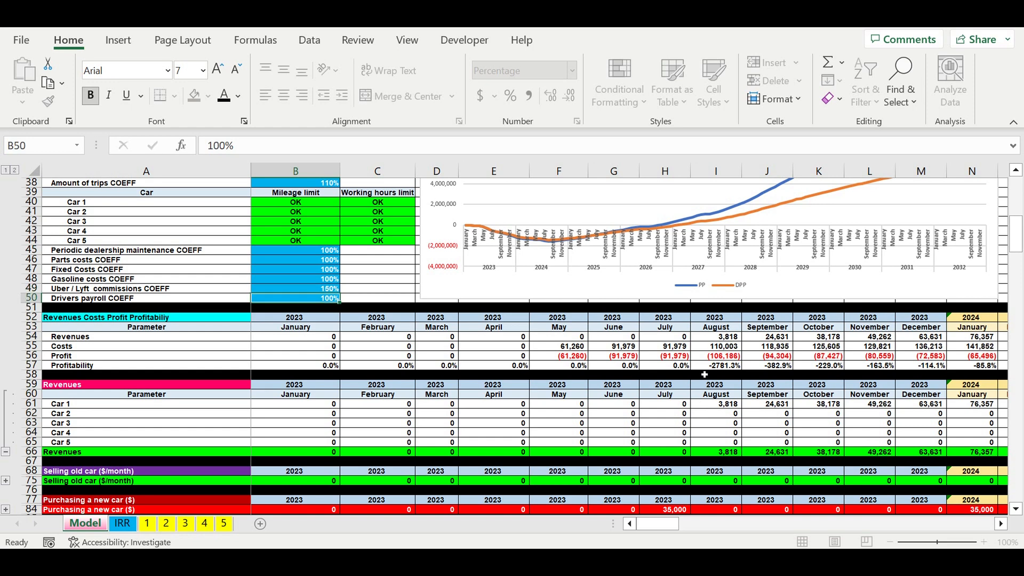
{"action": "key", "text": "Return"}
{"action": "left_click", "coordinate": [733, 356]}
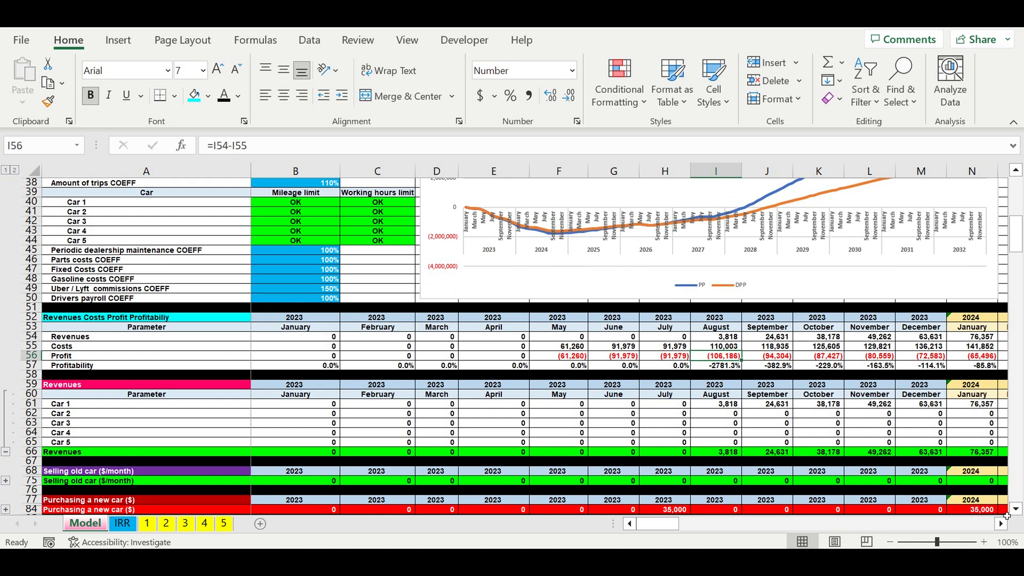
- Check the Profitability cells for December 2027 and January 2028 in row 57
{"action": "scroll", "coordinate": [906, 523], "scroll_direction": "right", "scroll_amount": 3}
{"action": "left_click_drag", "start_coordinate": [684, 528], "coordinate": [821, 527]}
{"action": "left_click", "coordinate": [882, 367]}
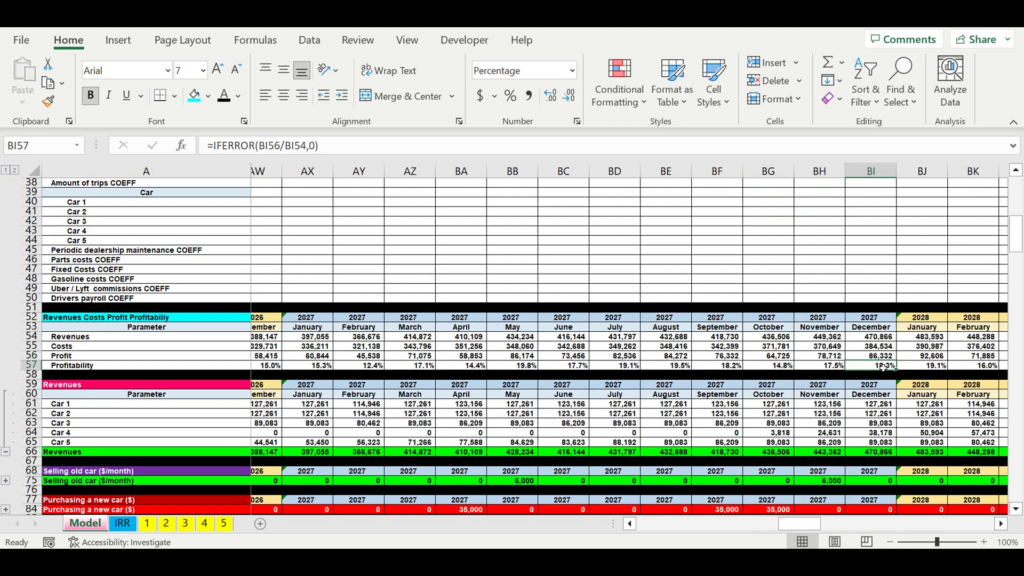
{"action": "left_click", "coordinate": [929, 367]}
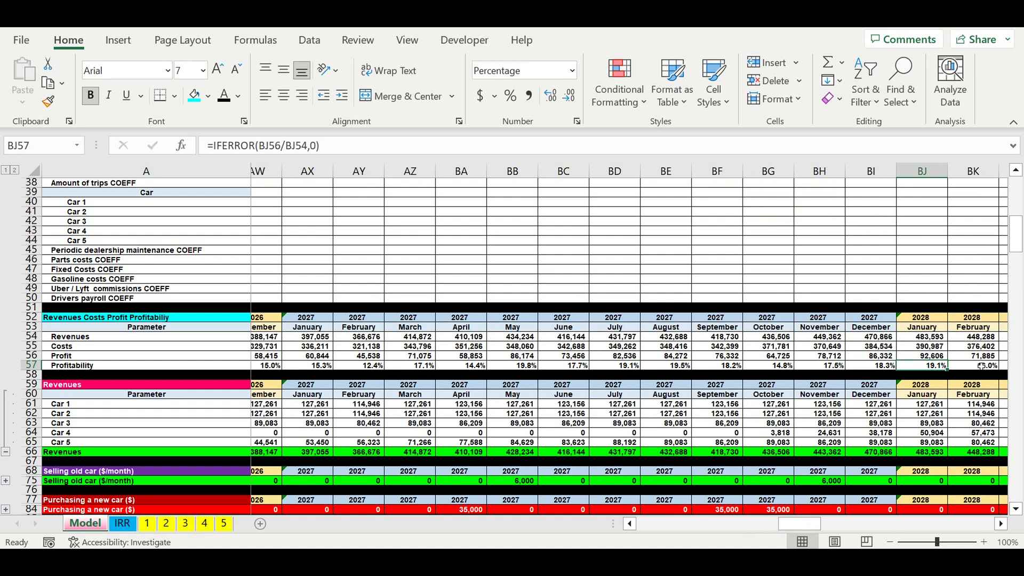
{"action": "left_click_drag", "start_coordinate": [800, 524], "coordinate": [659, 523]}
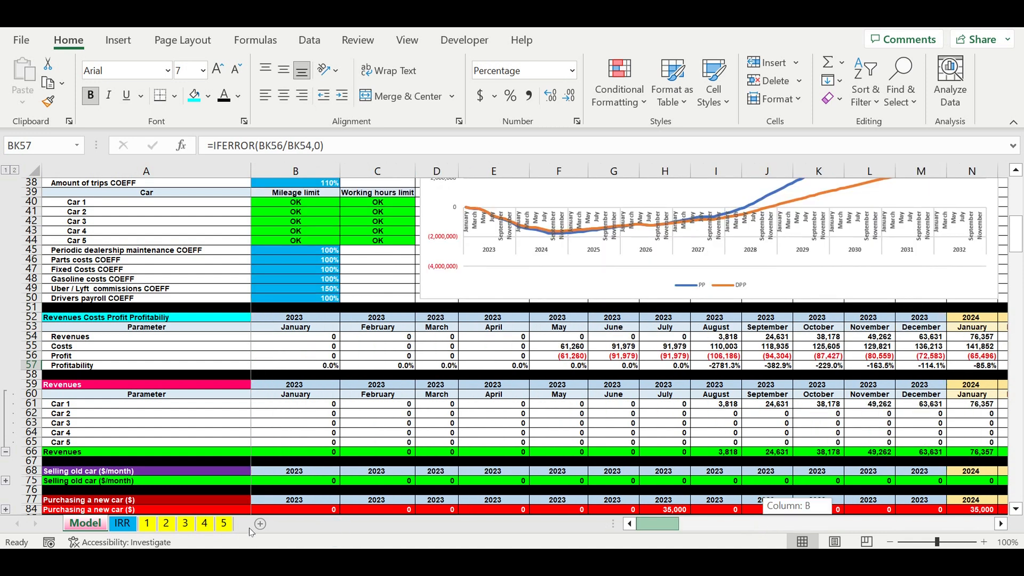
- Set the Uber / Lyft commissions COEFF in B49 to 100% and check the September 2029 Profitability cell
{"action": "left_click", "coordinate": [301, 290]}
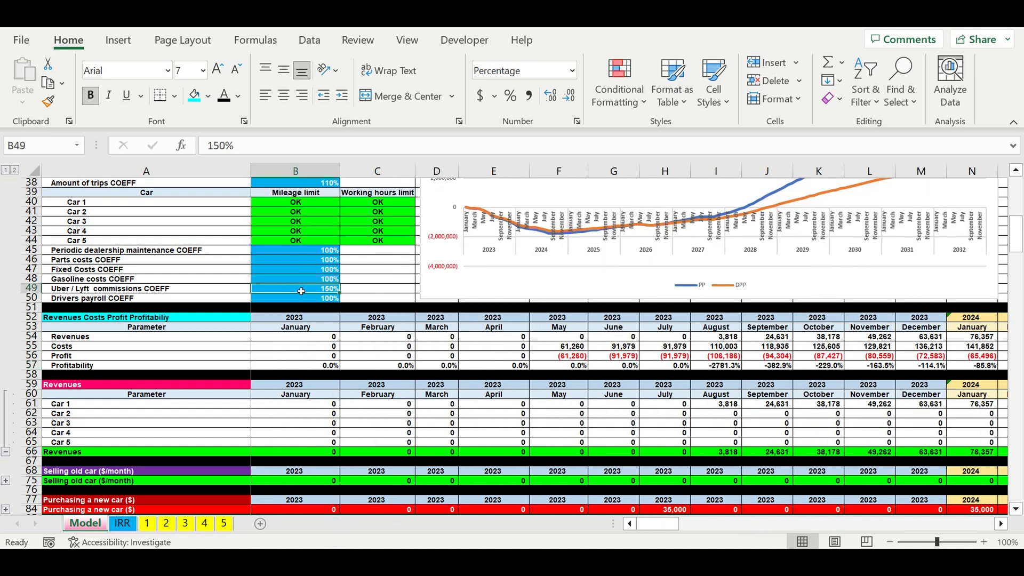
{"action": "left_click", "coordinate": [664, 384]}
{"action": "left_click_drag", "start_coordinate": [659, 524], "coordinate": [864, 524]}
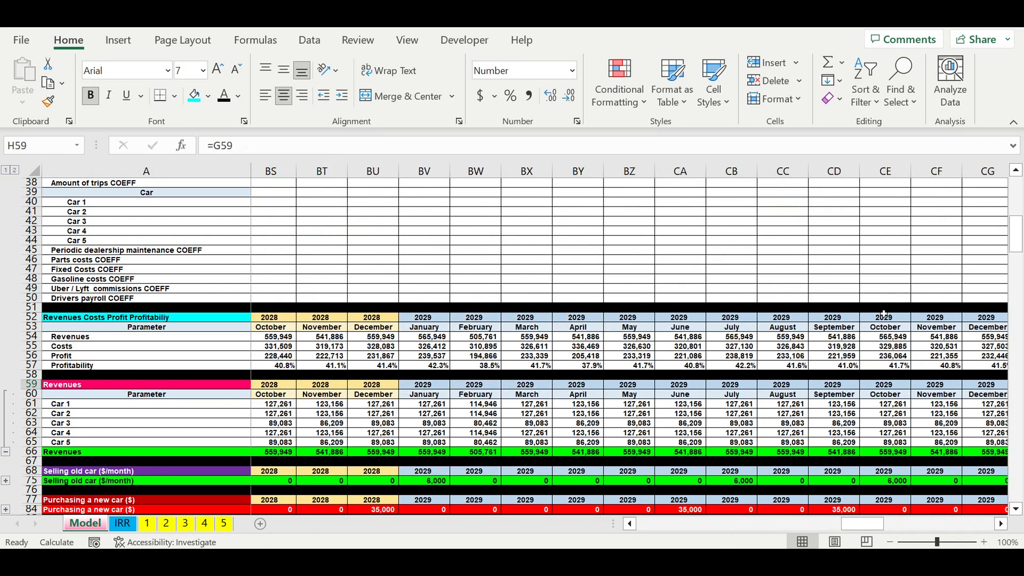
{"action": "left_click", "coordinate": [853, 365]}
{"action": "scroll", "coordinate": [296, 300], "scroll_direction": "left", "scroll_amount": 15}
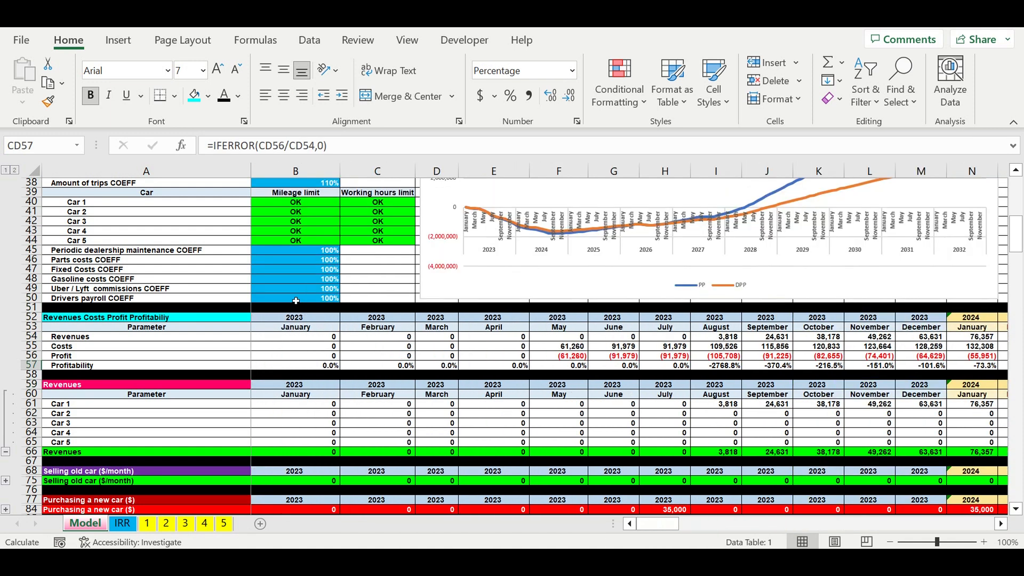
- Set the Gasoline costs COEFF in B48 to 500% and check the monthly costs and profit
{"action": "left_click", "coordinate": [71, 281]}
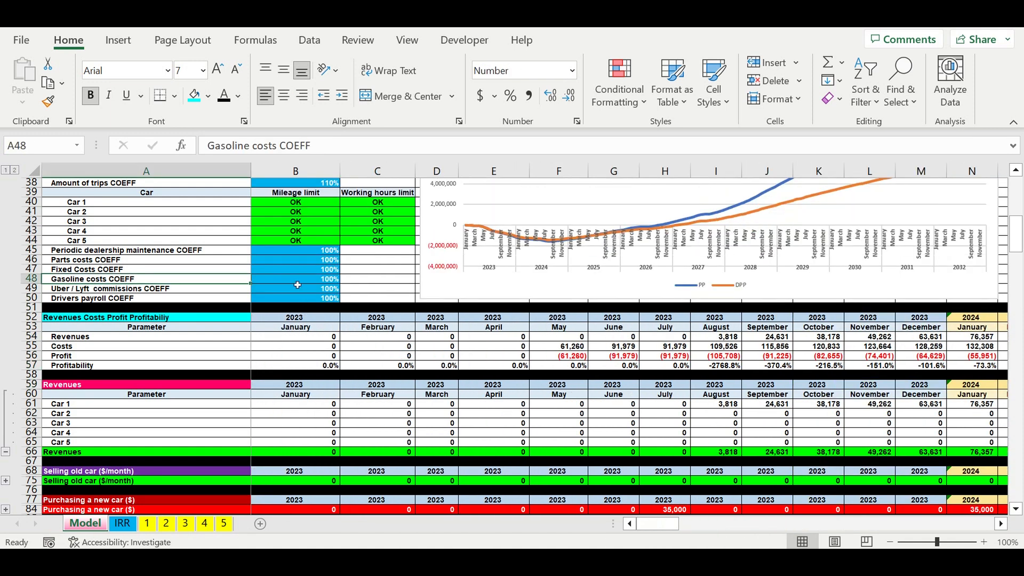
{"action": "left_click", "coordinate": [297, 281]}
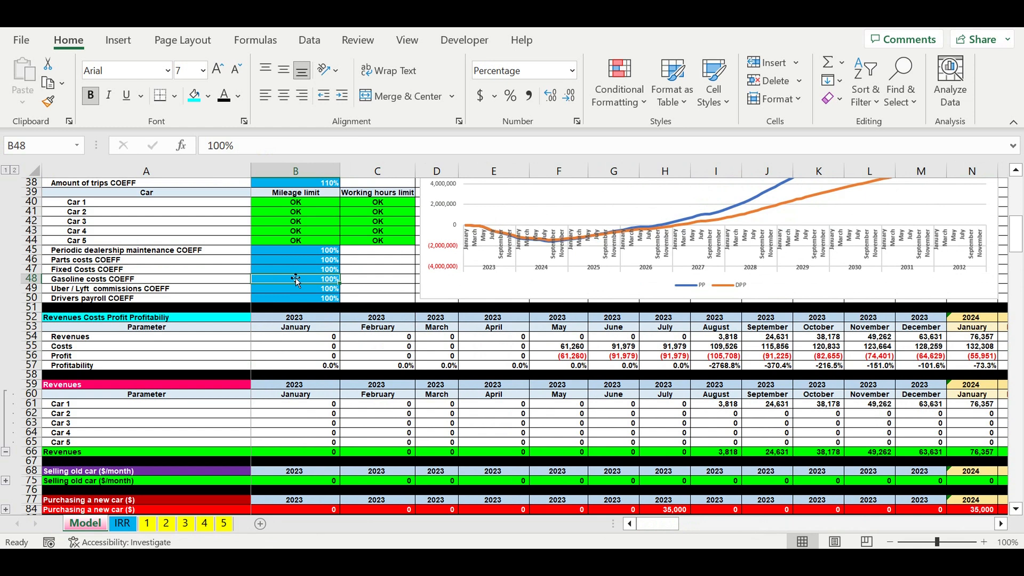
{"action": "type", "text": "500"}
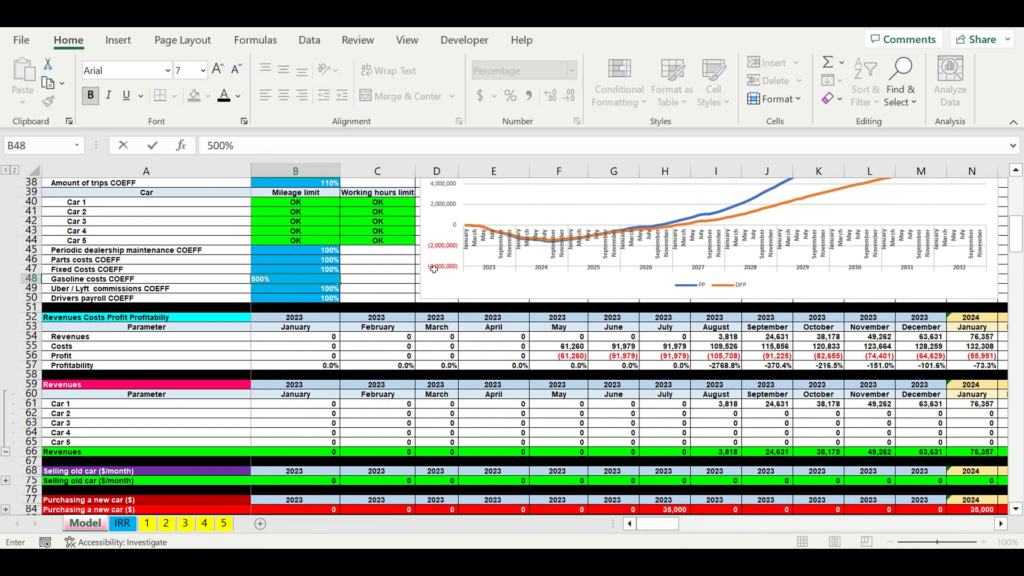
{"action": "key", "text": "Return"}
{"action": "left_click", "coordinate": [560, 452]}
{"action": "left_click_drag", "start_coordinate": [704, 529], "coordinate": [64, 228]}
- Restore the Gasoline costs COEFF in B48 to 100%
{"action": "left_click", "coordinate": [310, 279]}
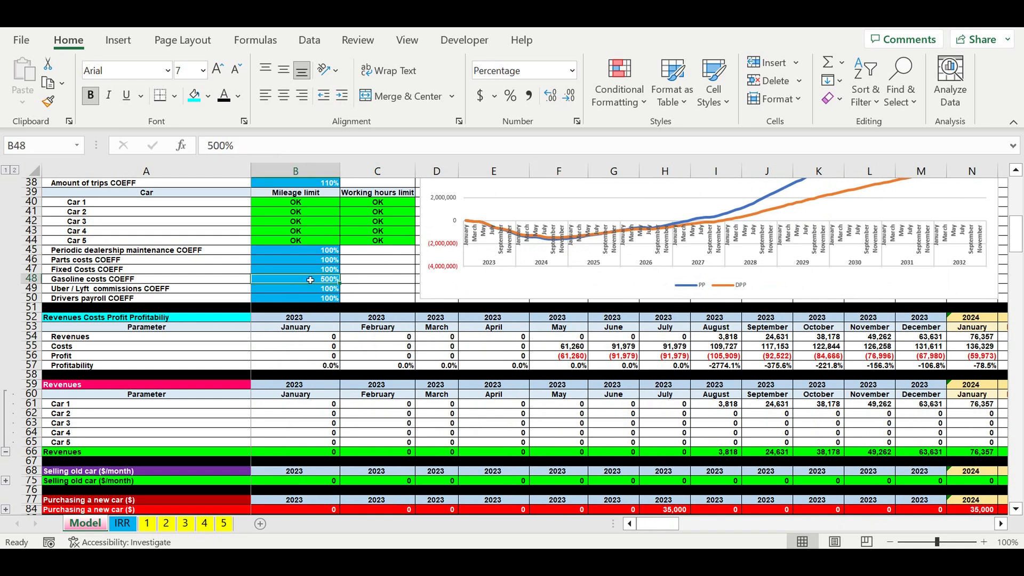
{"action": "type", "text": "100"}
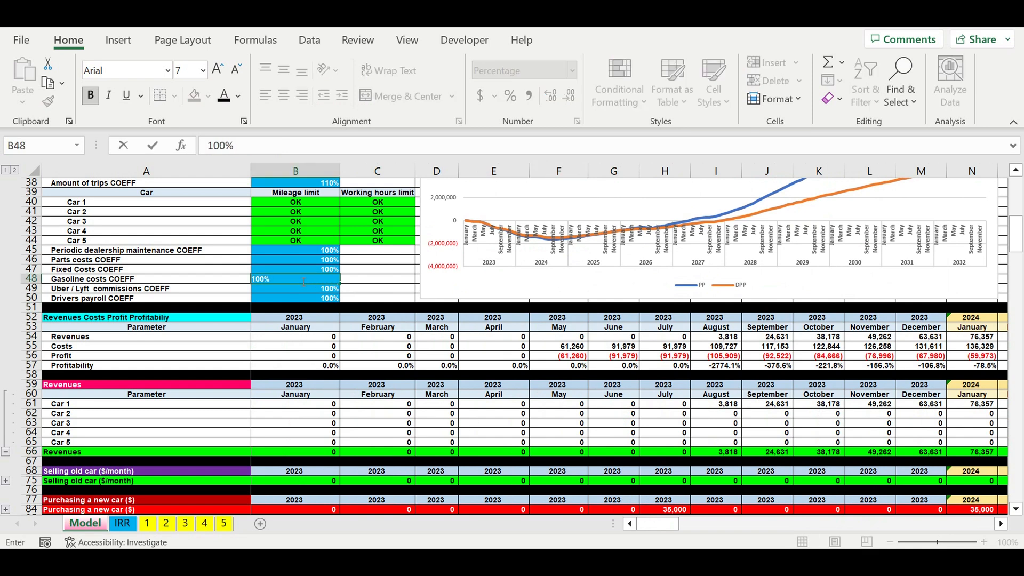
{"action": "left_click", "coordinate": [496, 424]}
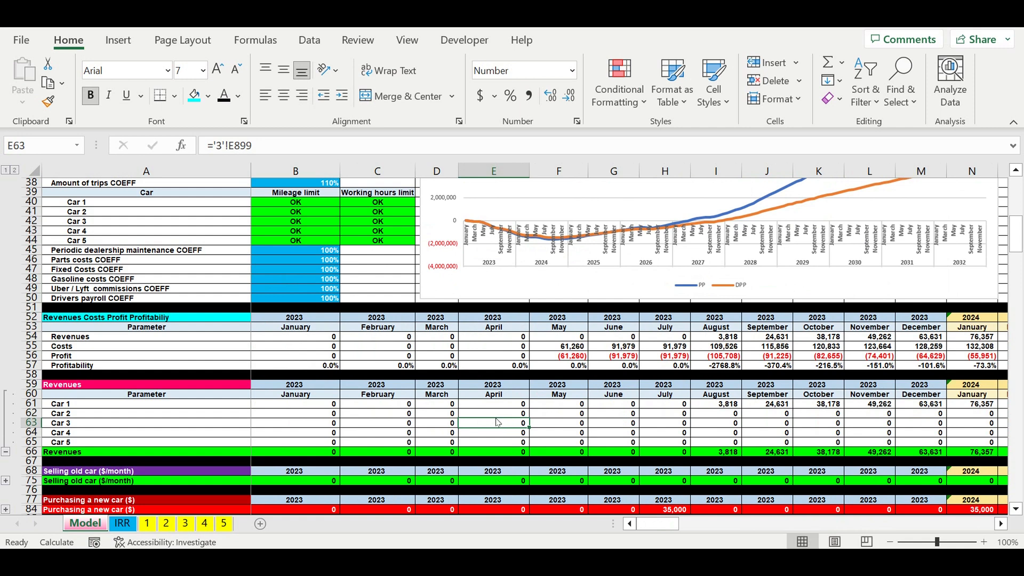
- Set the Amount of trips COEFF in B38 to 100%
{"action": "scroll", "coordinate": [344, 269], "scroll_direction": "up", "scroll_amount": 3}
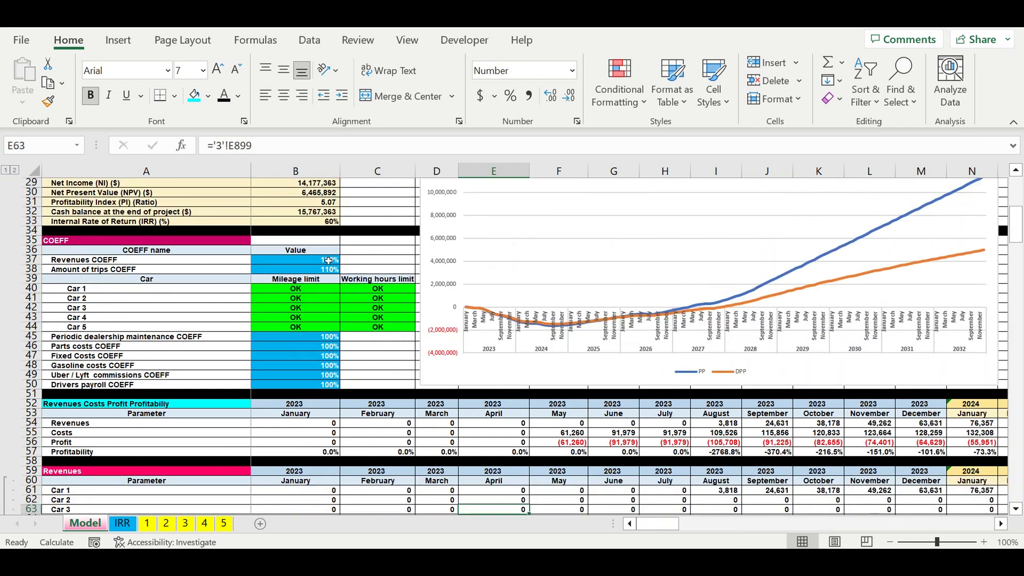
{"action": "left_click", "coordinate": [315, 273]}
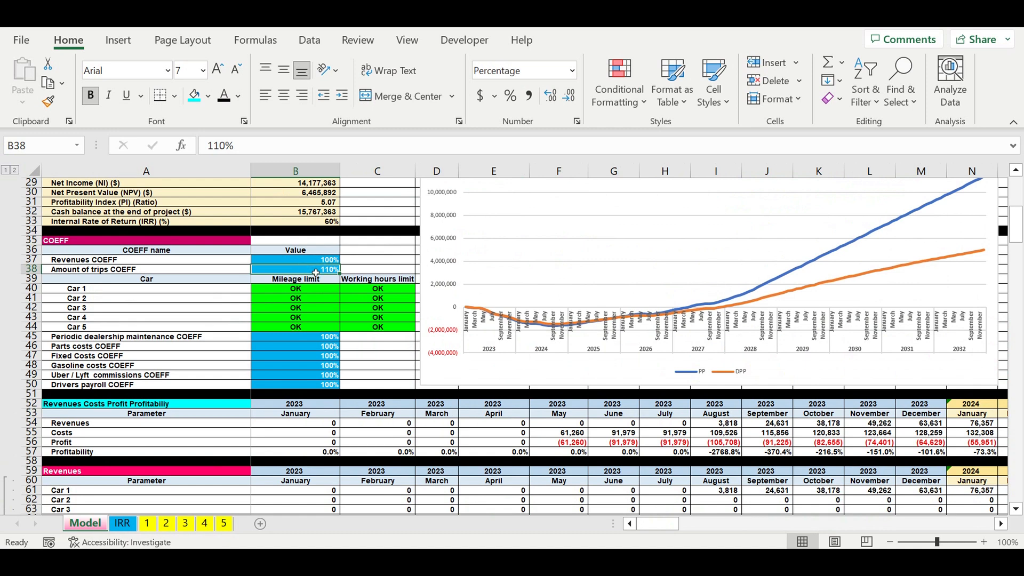
{"action": "type", "text": "100"}
{"action": "left_click", "coordinate": [344, 388]}
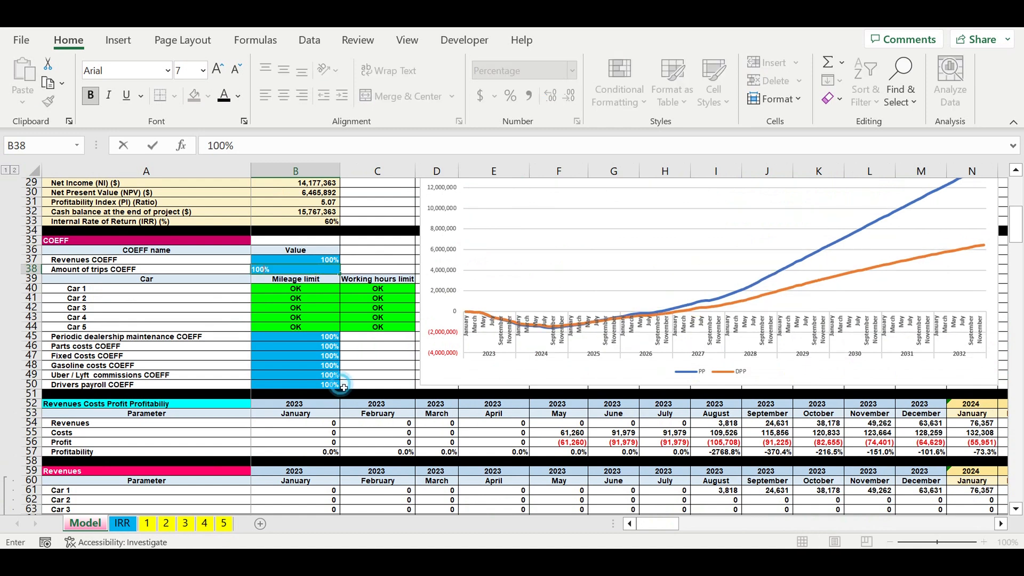
{"action": "left_click", "coordinate": [528, 463]}
- Examine the revenues, profit and profitability for October and December 2023 and all four rows for February 2027
{"action": "left_click", "coordinate": [920, 452]}
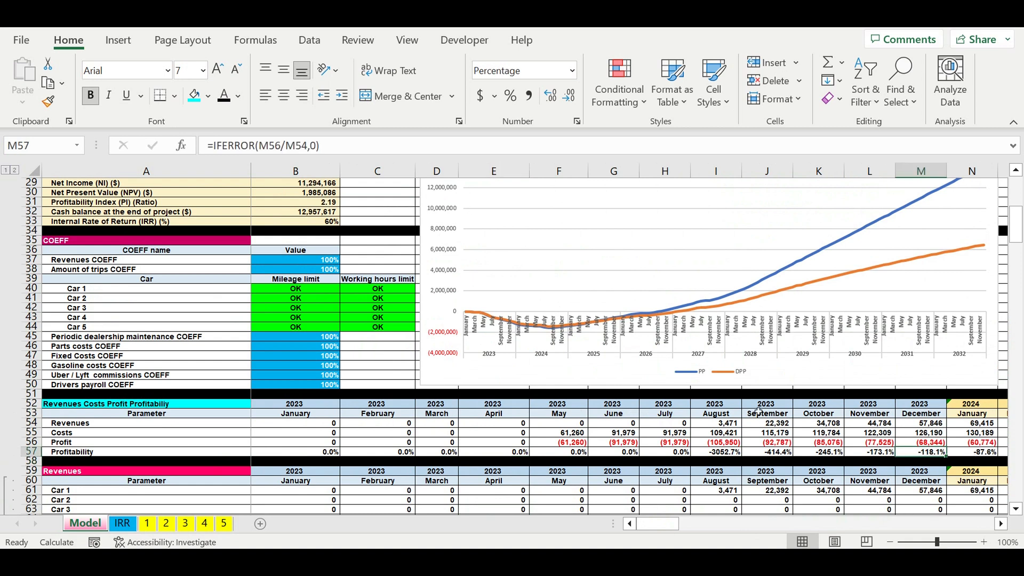
{"action": "left_click", "coordinate": [828, 424]}
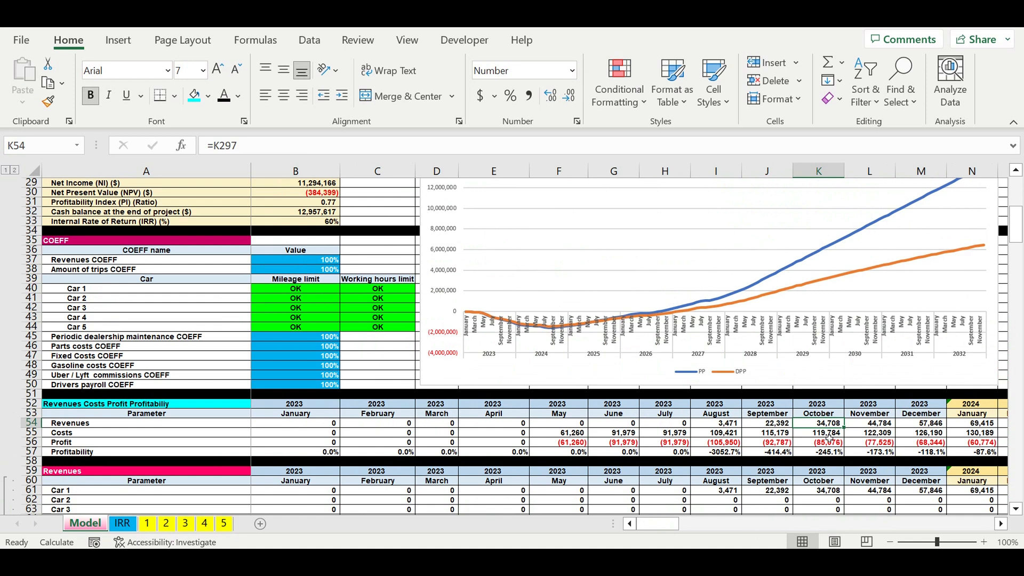
{"action": "left_click", "coordinate": [828, 440]}
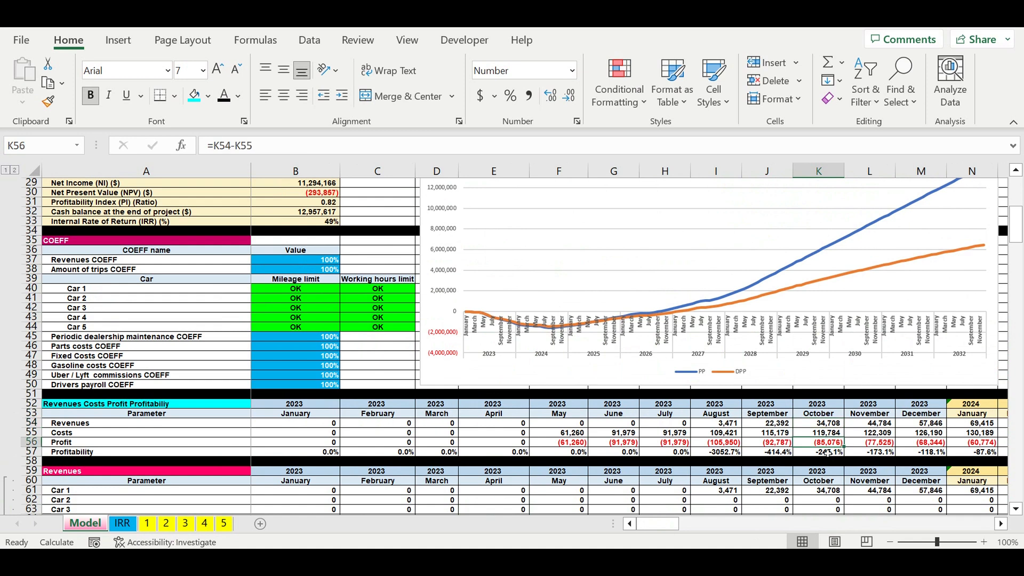
{"action": "left_click", "coordinate": [827, 452]}
{"action": "left_click_drag", "start_coordinate": [669, 524], "coordinate": [790, 533]}
{"action": "left_click_drag", "start_coordinate": [840, 421], "coordinate": [835, 453]}
{"action": "left_click_drag", "start_coordinate": [776, 526], "coordinate": [512, 536]}
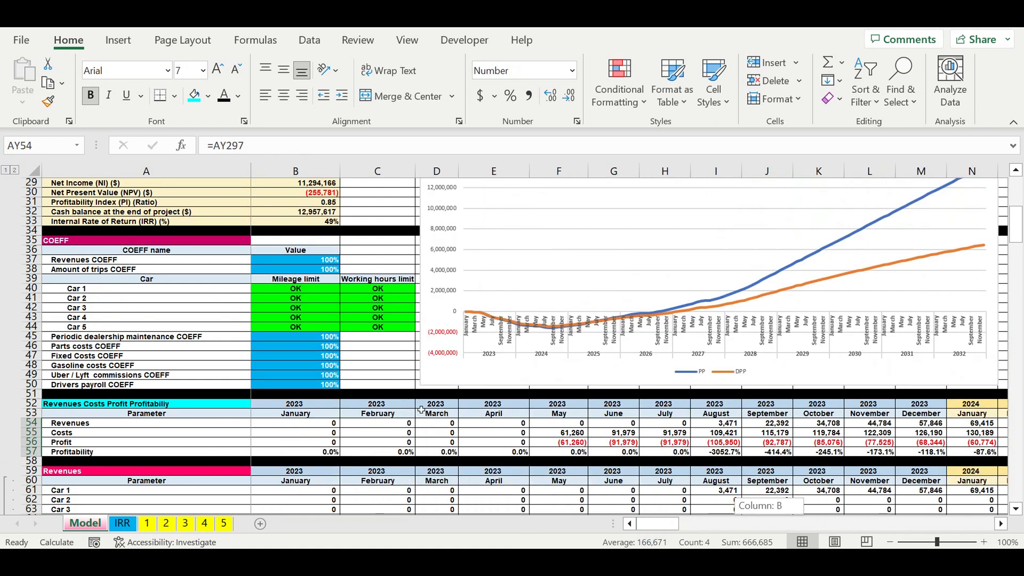
- Review the Financial result values, the payback period chart, the Cars settings for Car 1 to Car 5 and the COEFF values
{"action": "scroll", "coordinate": [298, 224], "scroll_direction": "up", "scroll_amount": 3}
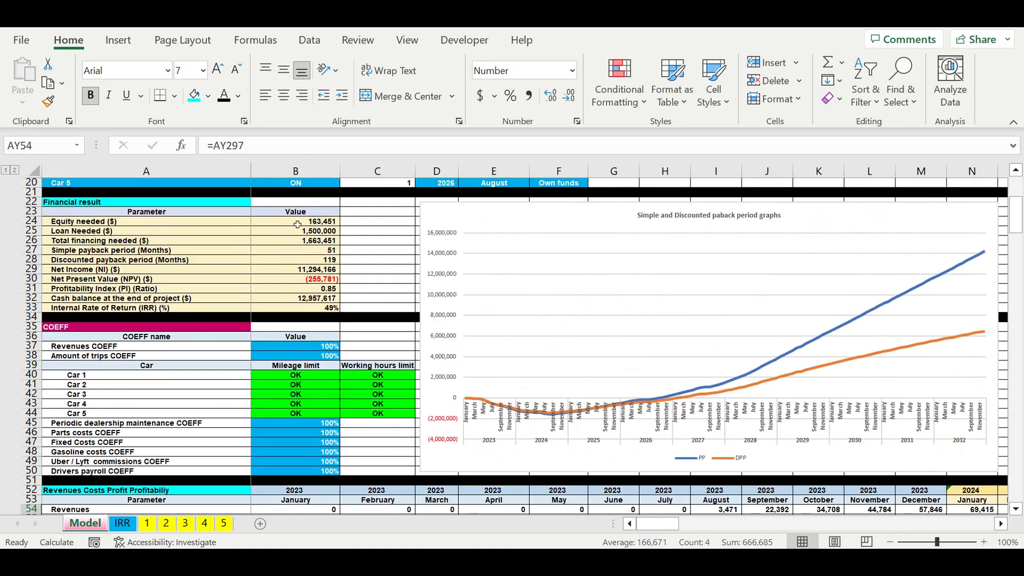
{"action": "left_click_drag", "start_coordinate": [297, 225], "coordinate": [298, 307]}
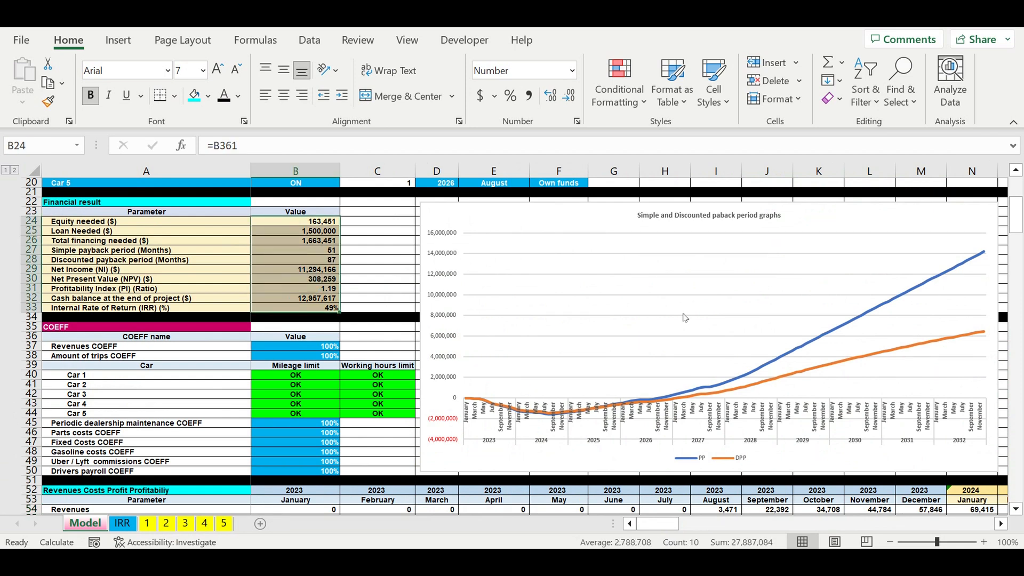
{"action": "left_click", "coordinate": [576, 224]}
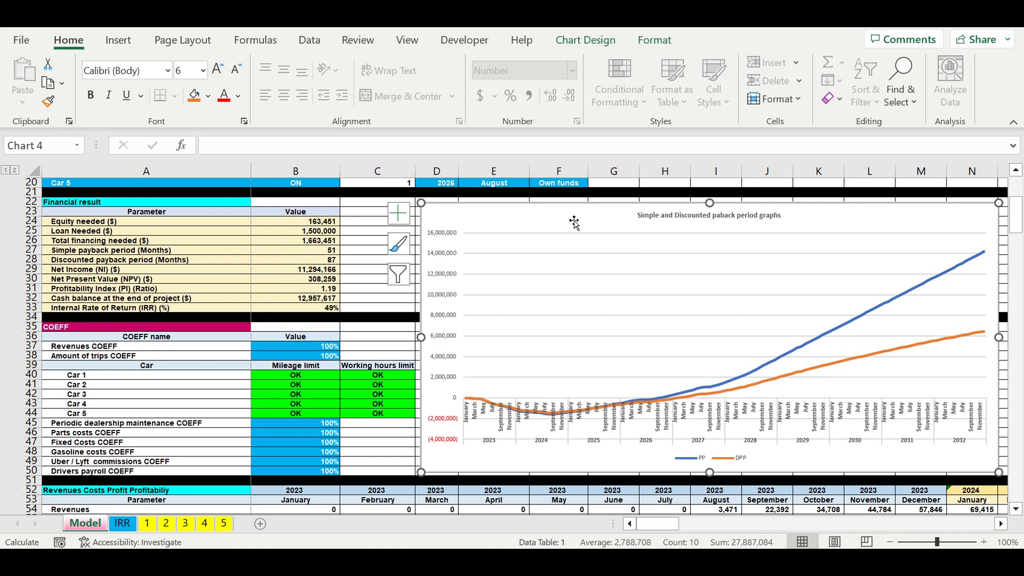
{"action": "scroll", "coordinate": [291, 250], "scroll_direction": "up", "scroll_amount": 4}
{"action": "left_click_drag", "start_coordinate": [235, 261], "coordinate": [556, 300]}
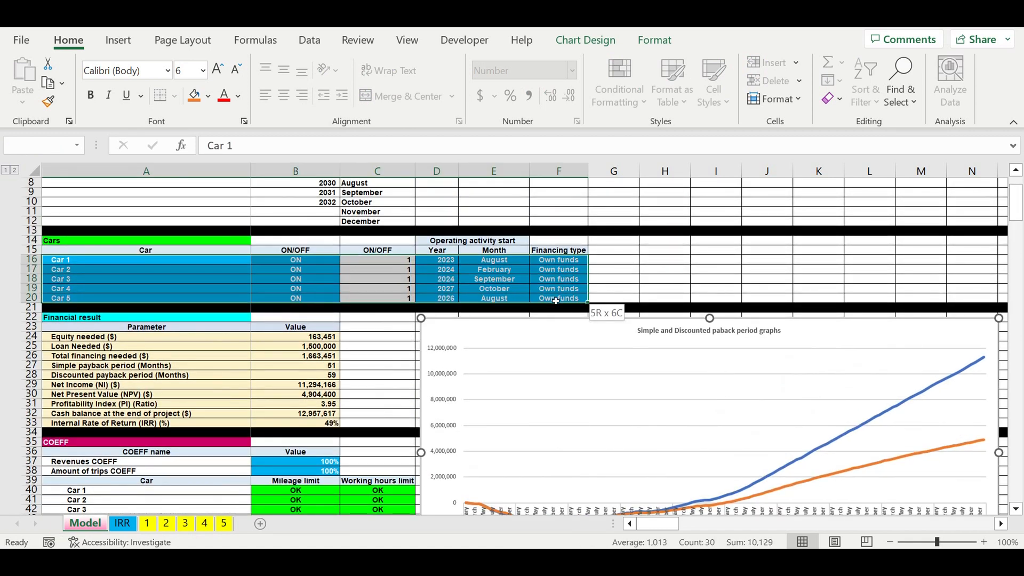
{"action": "scroll", "coordinate": [277, 395], "scroll_direction": "down", "scroll_amount": 1}
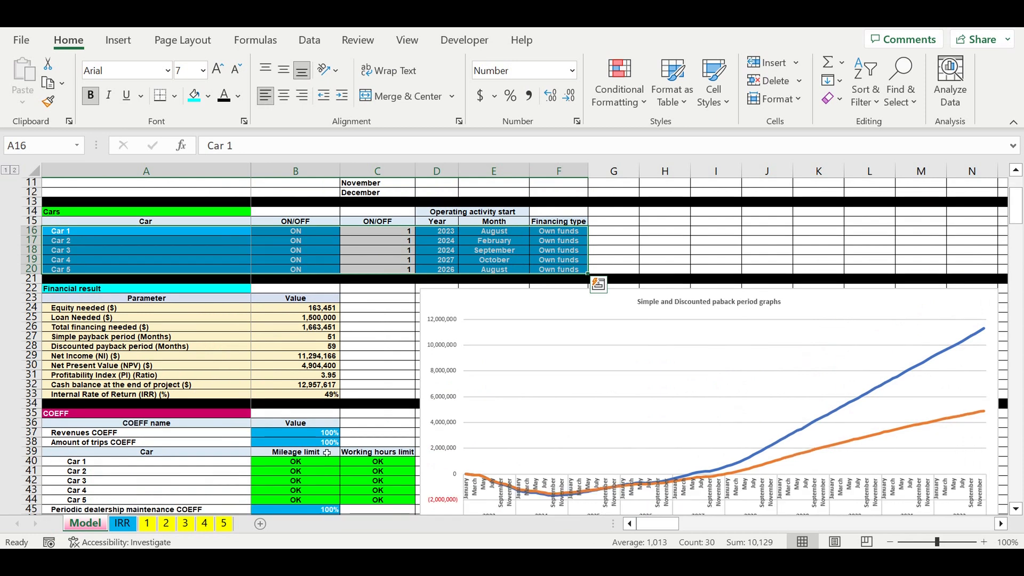
{"action": "left_click_drag", "start_coordinate": [322, 432], "coordinate": [323, 446]}
{"action": "scroll", "coordinate": [323, 449], "scroll_direction": "down", "scroll_amount": 1}
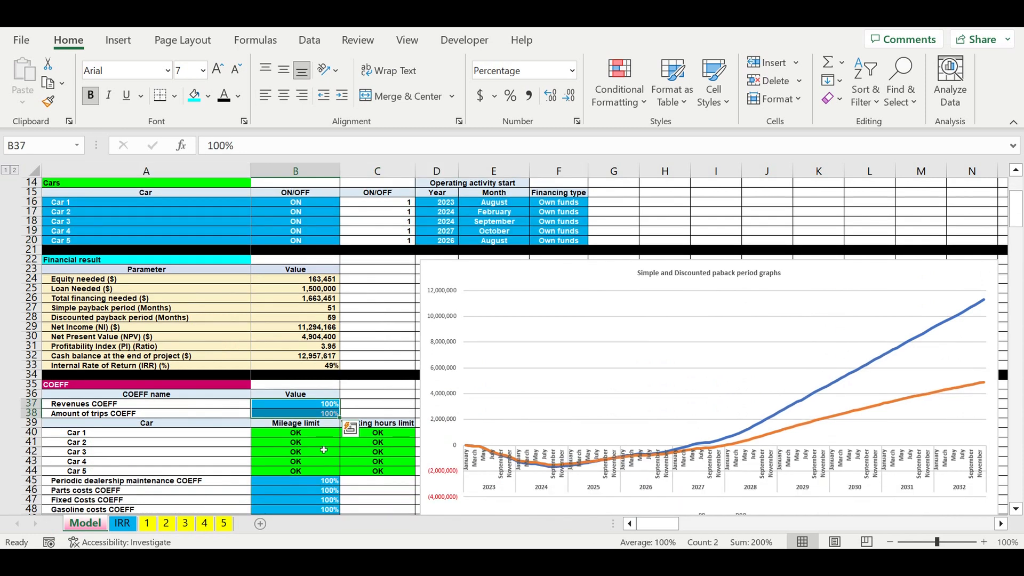
{"action": "scroll", "coordinate": [324, 449], "scroll_direction": "down", "scroll_amount": 3}
{"action": "left_click", "coordinate": [310, 396]}
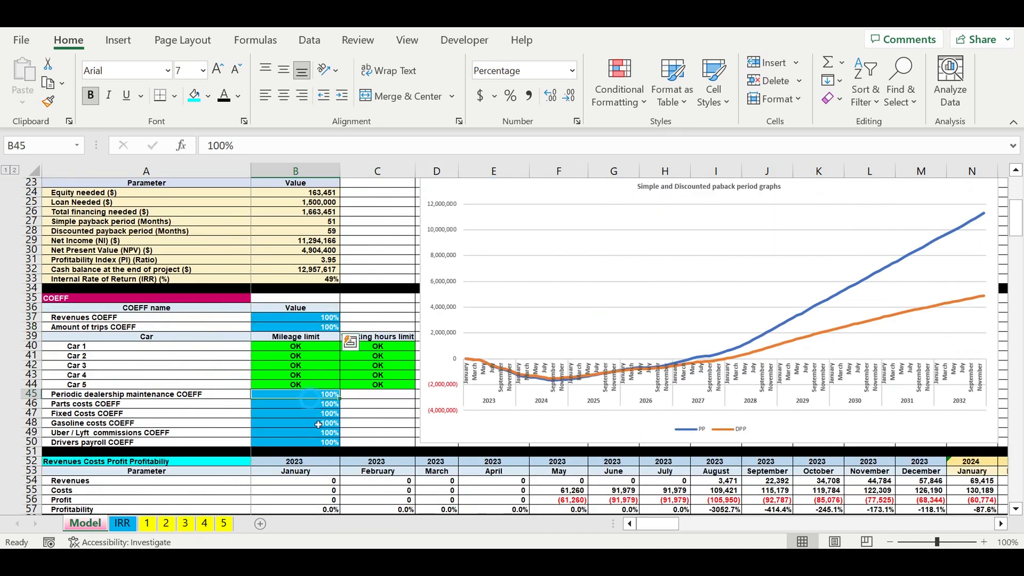
{"action": "left_click_drag", "start_coordinate": [318, 425], "coordinate": [320, 442]}
{"action": "scroll", "coordinate": [394, 406], "scroll_direction": "up", "scroll_amount": 2}
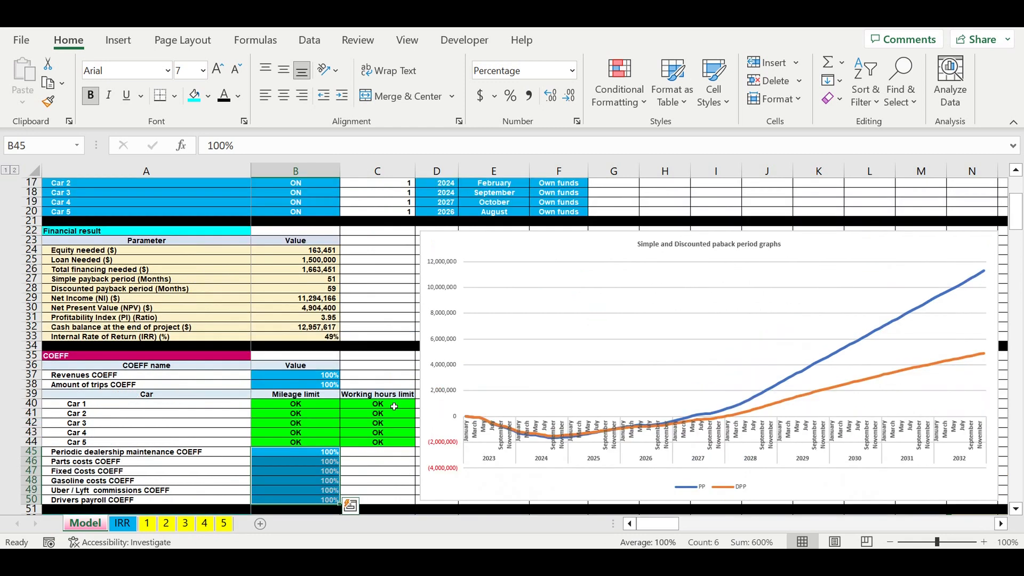
- Review the Financial result table and payback chart, and examine the Revenues, Costs, Profit and Profitability rows from 2023 to 2030
{"action": "scroll", "coordinate": [394, 407], "scroll_direction": "up", "scroll_amount": 3}
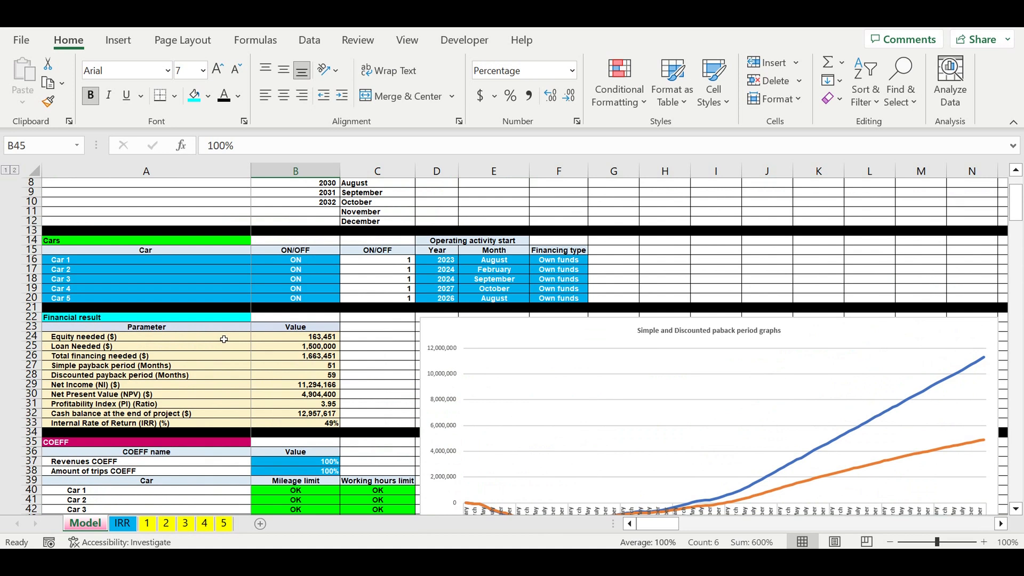
{"action": "left_click_drag", "start_coordinate": [224, 339], "coordinate": [317, 422]}
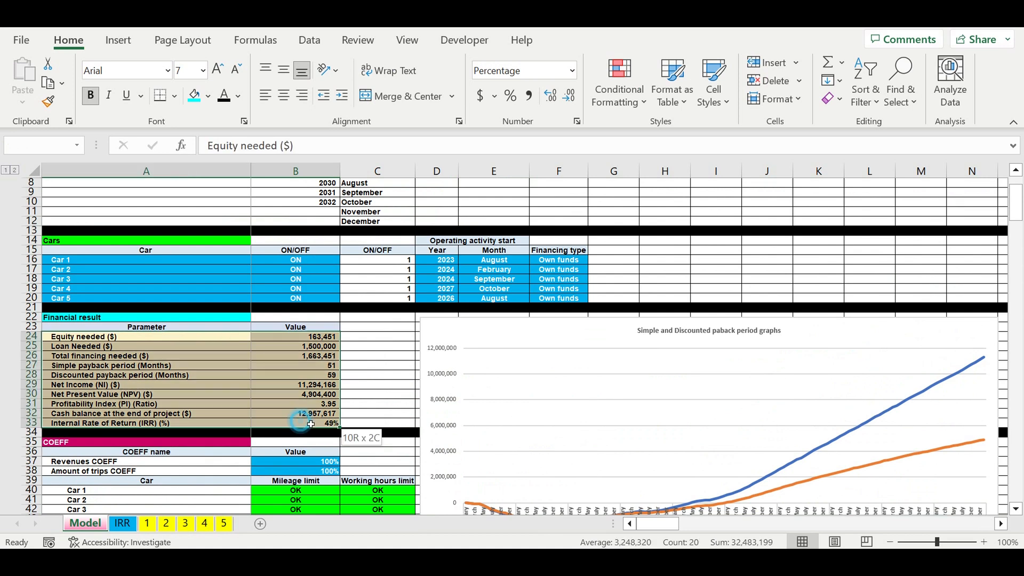
{"action": "left_click", "coordinate": [498, 337]}
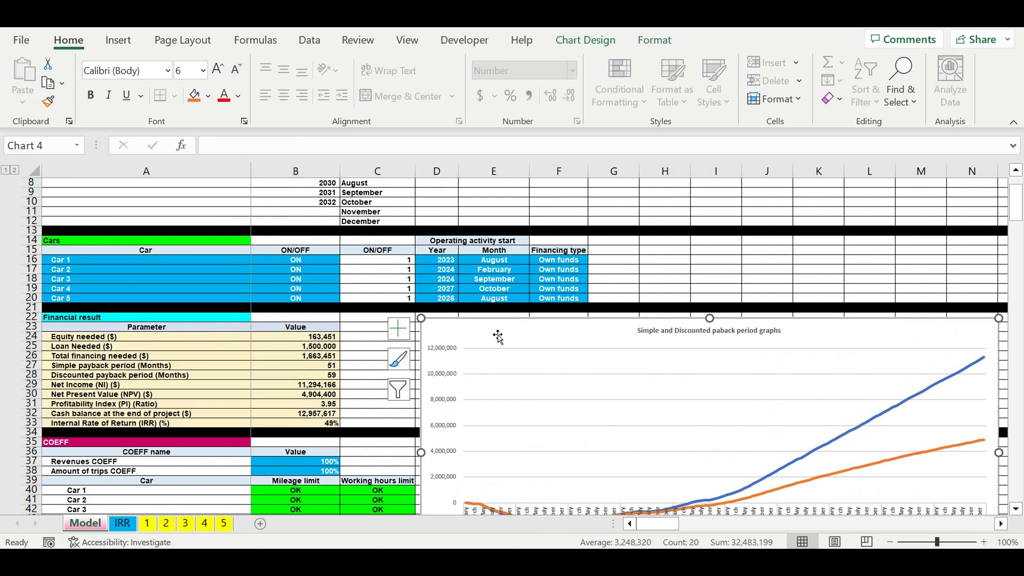
{"action": "scroll", "coordinate": [498, 337], "scroll_direction": "down", "scroll_amount": 7}
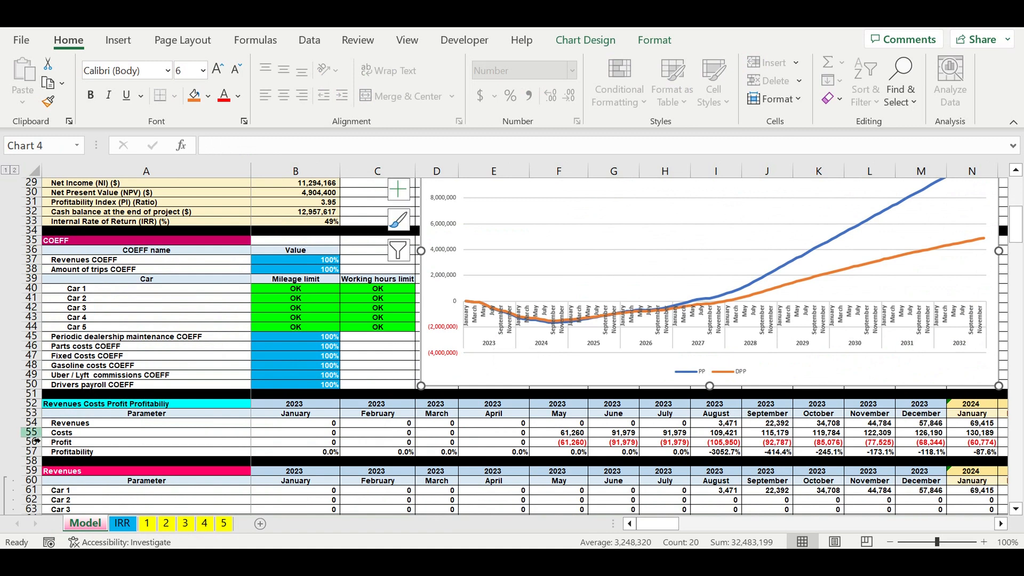
{"action": "left_click", "coordinate": [31, 426]}
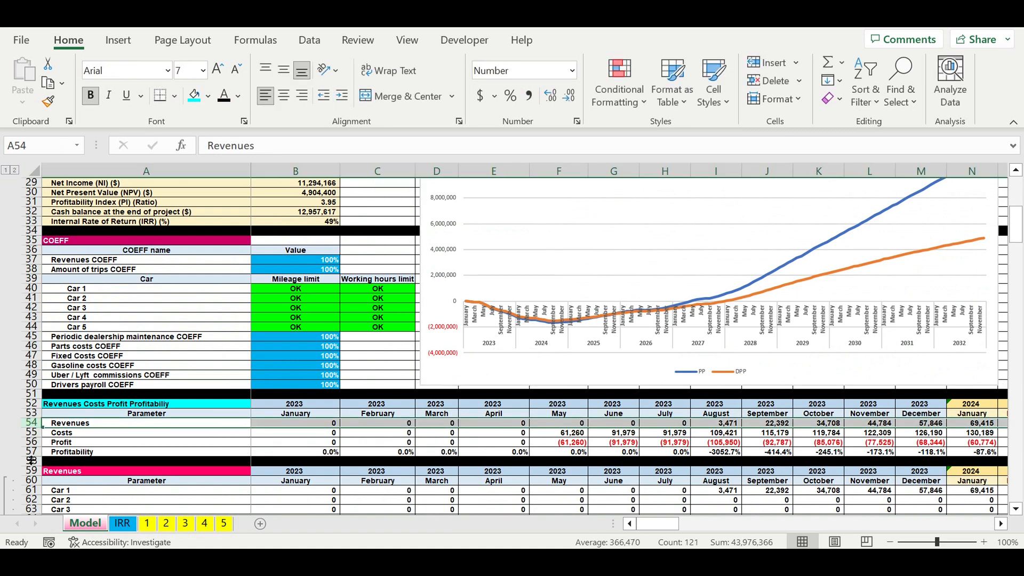
{"action": "left_click_drag", "start_coordinate": [31, 453], "coordinate": [30, 422]}
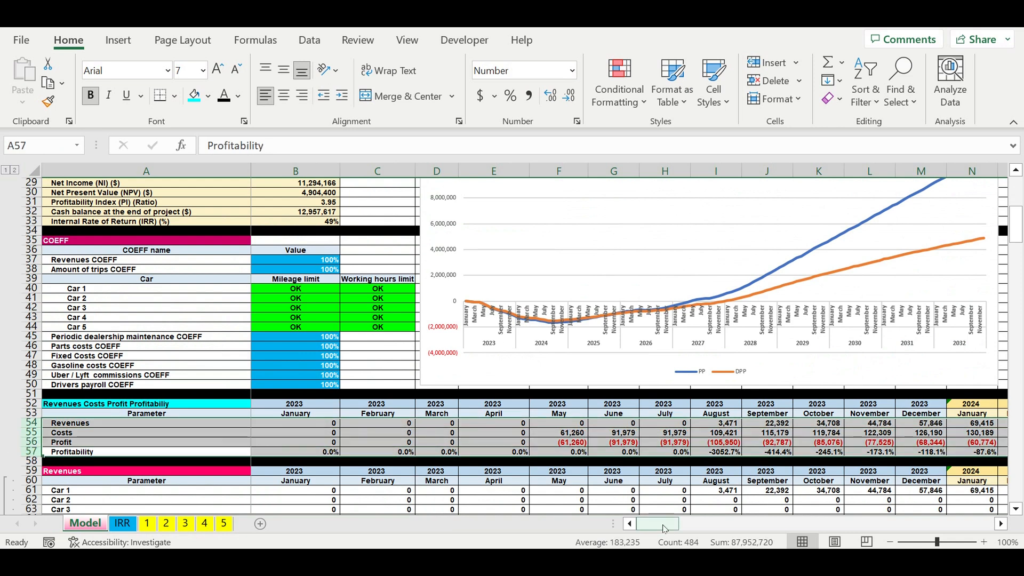
{"action": "left_click_drag", "start_coordinate": [664, 528], "coordinate": [888, 527]}
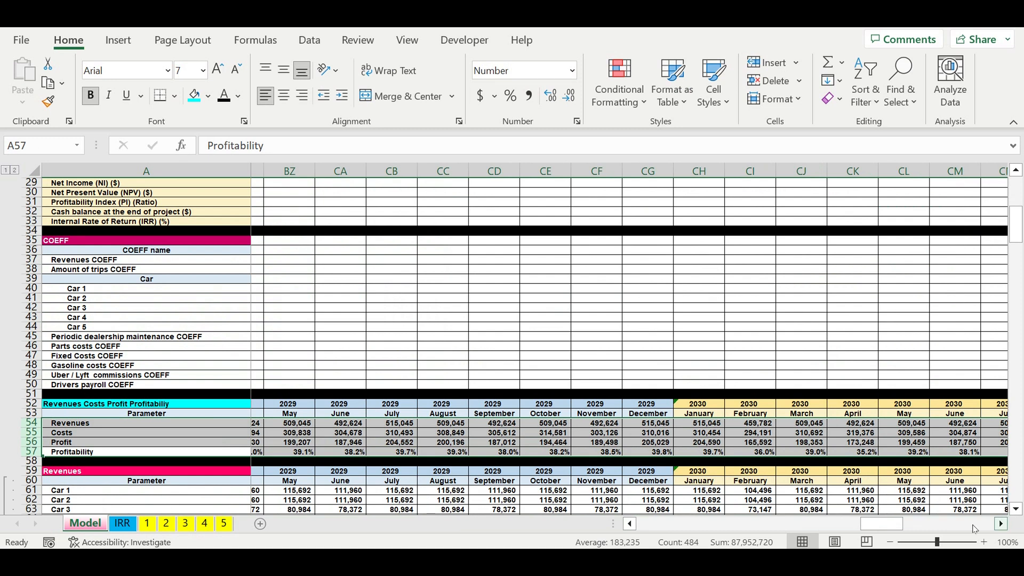
{"action": "left_click_drag", "start_coordinate": [885, 526], "coordinate": [643, 523]}
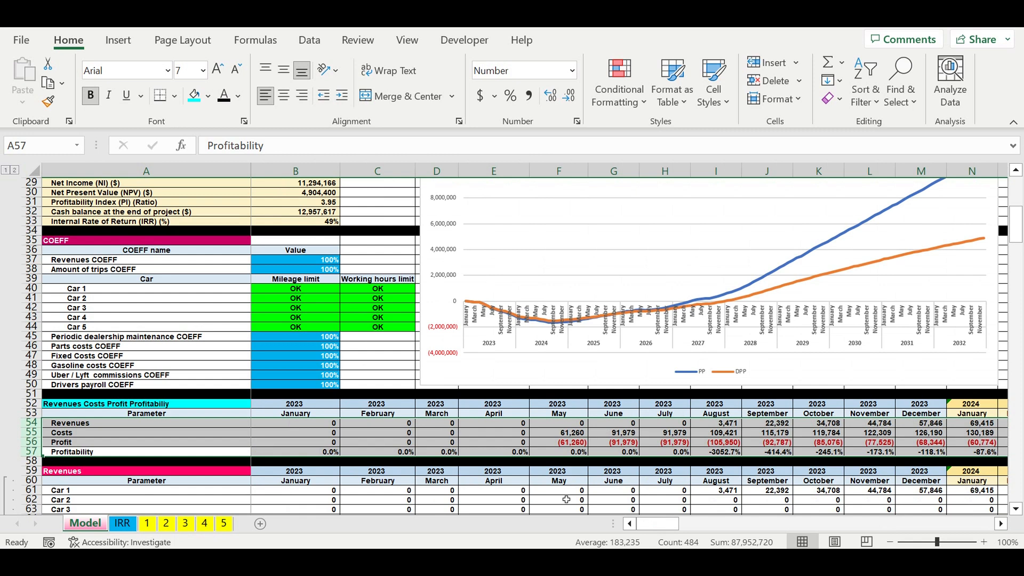
{"action": "left_click", "coordinate": [776, 444]}
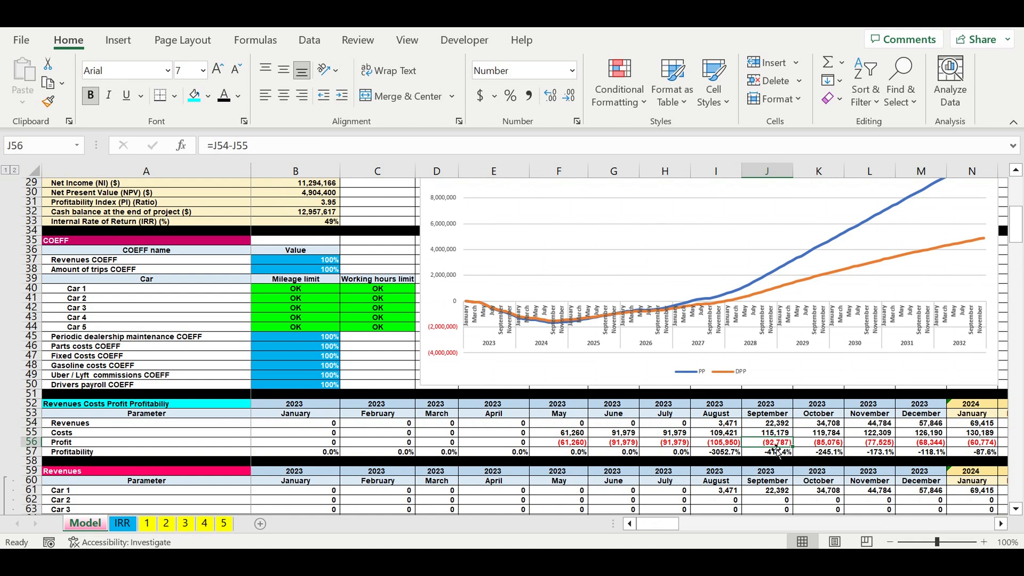